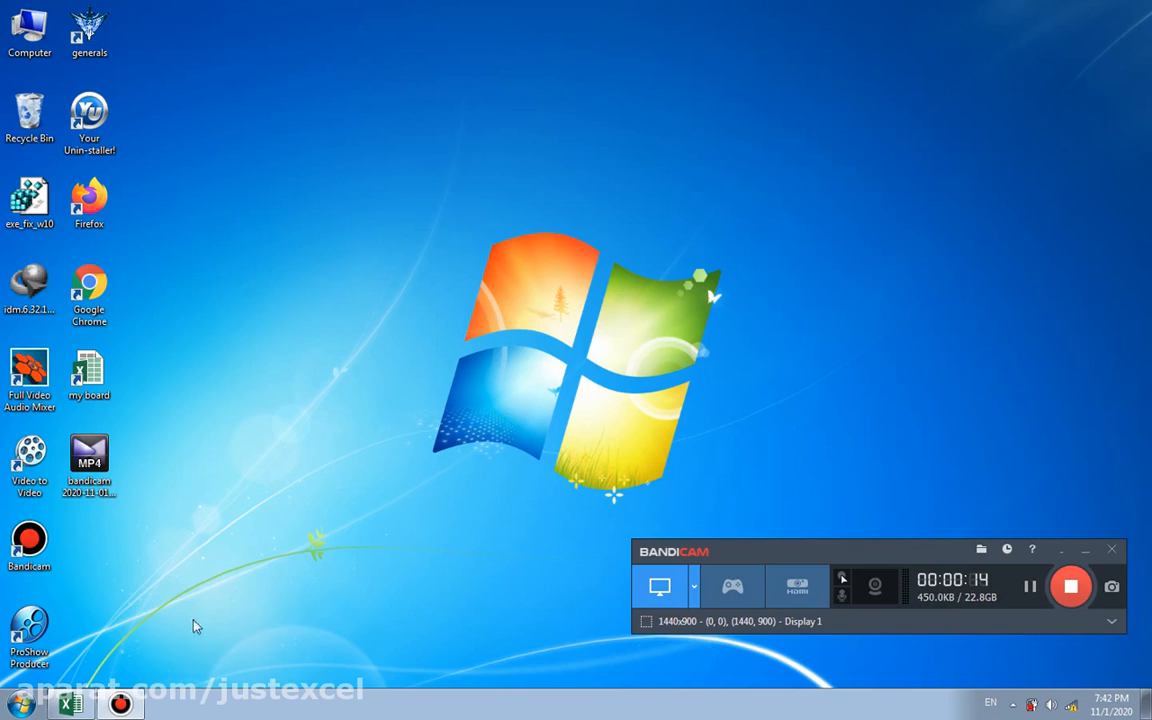
# Step: Switch to the my board workbook in Excel and open the BAR worksheet
pyautogui.moveTo(124, 708)
pyautogui.click(70, 705)
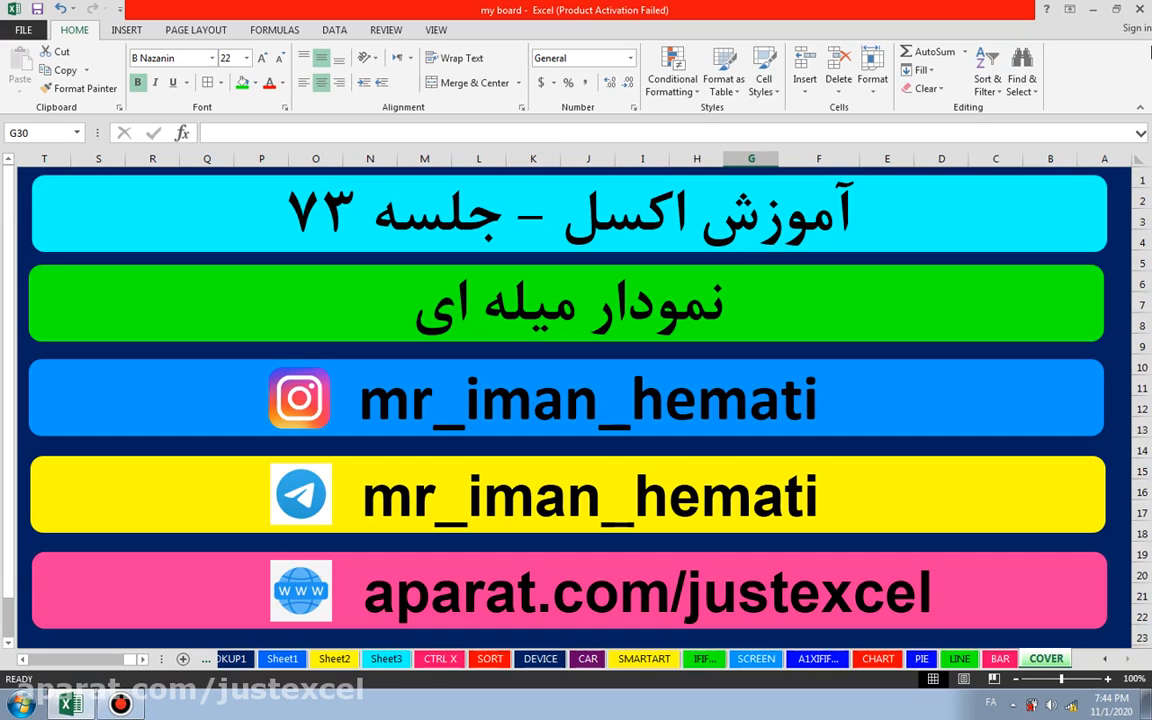
pyautogui.click(998, 662)
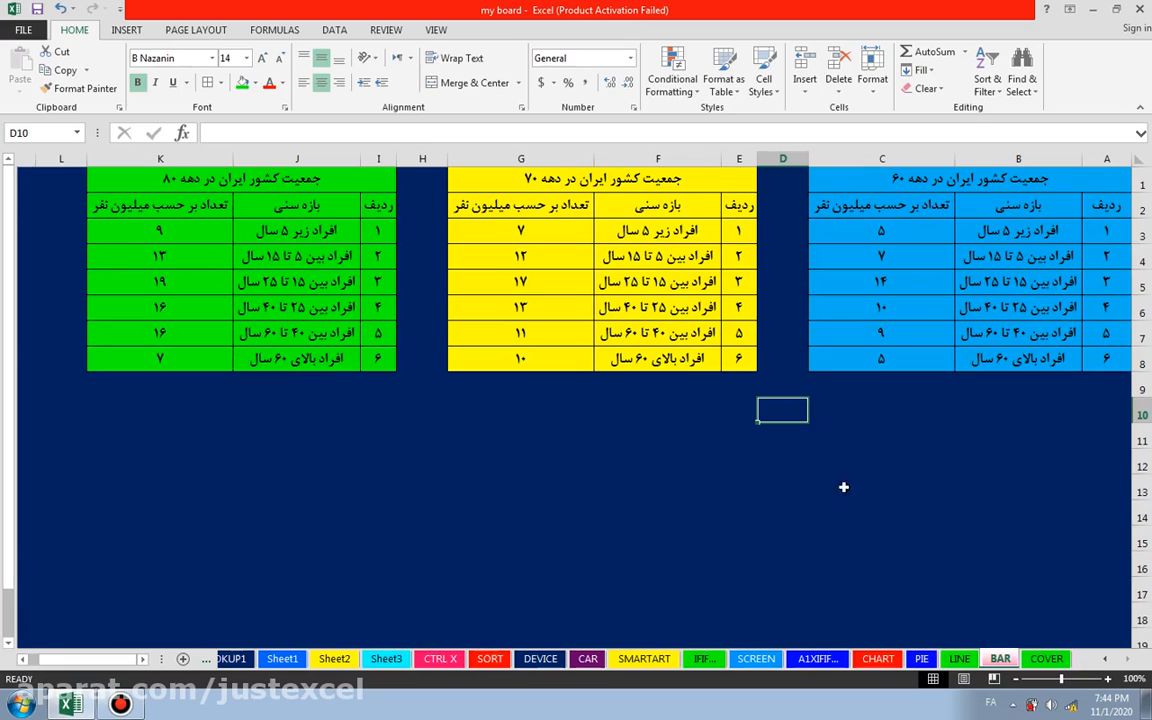
pyautogui.click(65, 494)
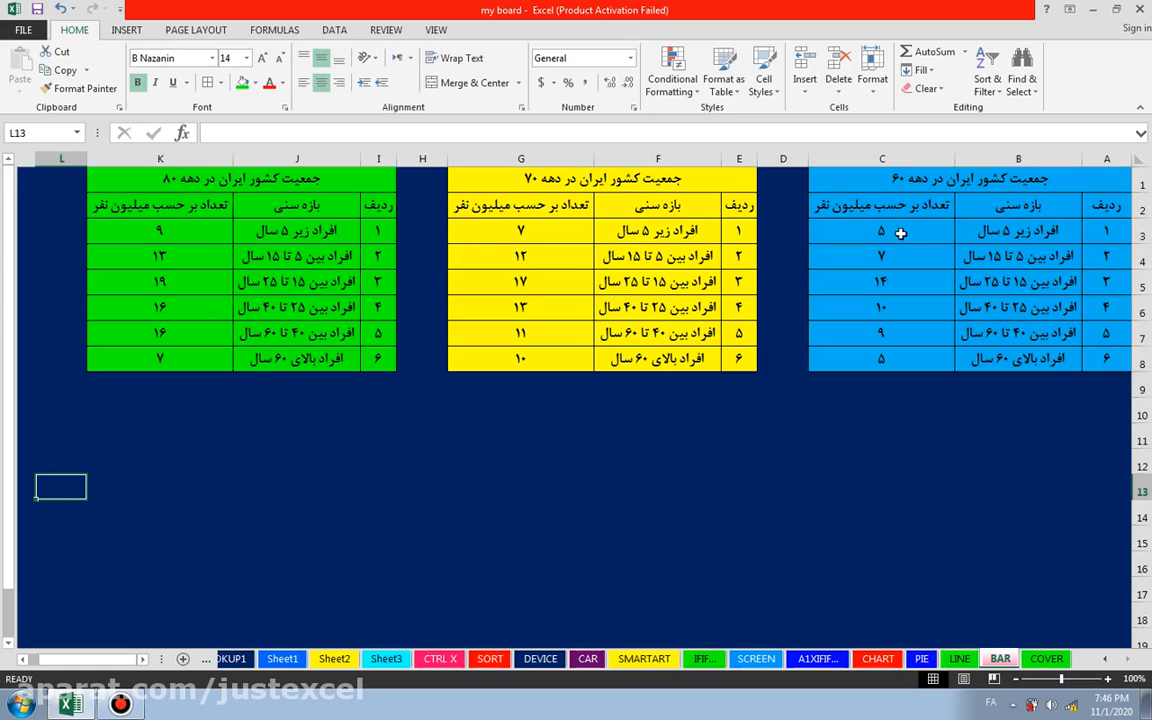
# Step: Insert a 2-D clustered bar chart from B3:C8 of the blue table and place it below that table
pyautogui.moveTo(1075, 225); pyautogui.dragTo(852, 360)
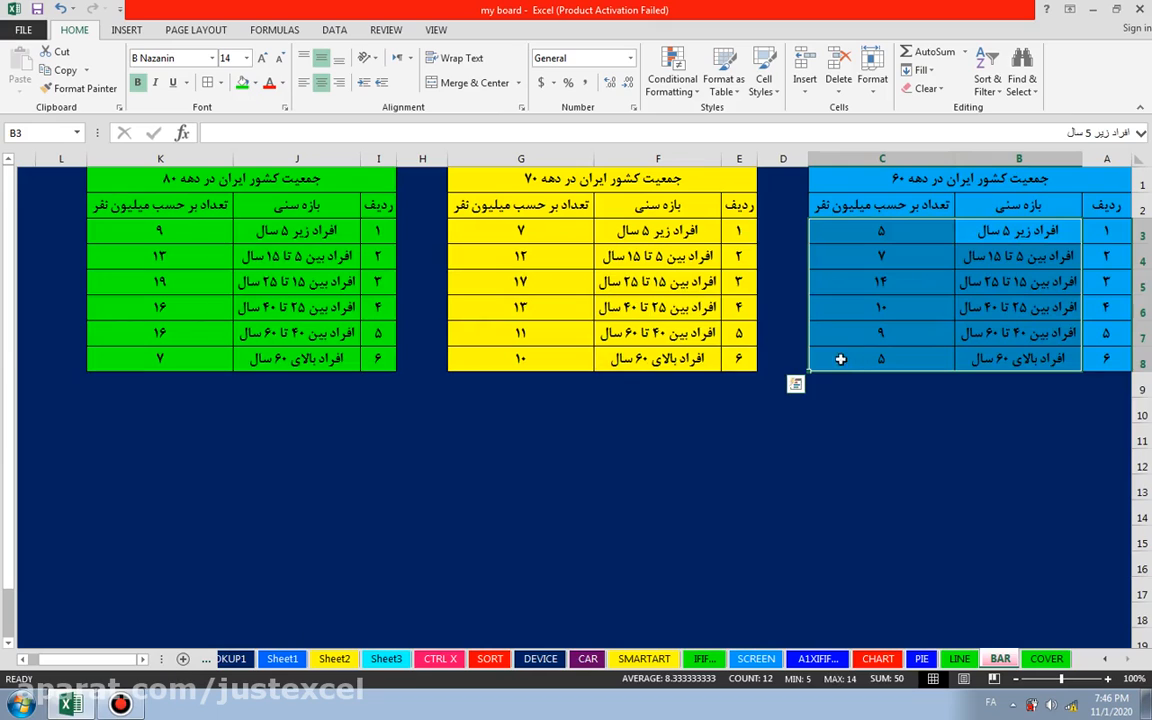
pyautogui.click(128, 33)
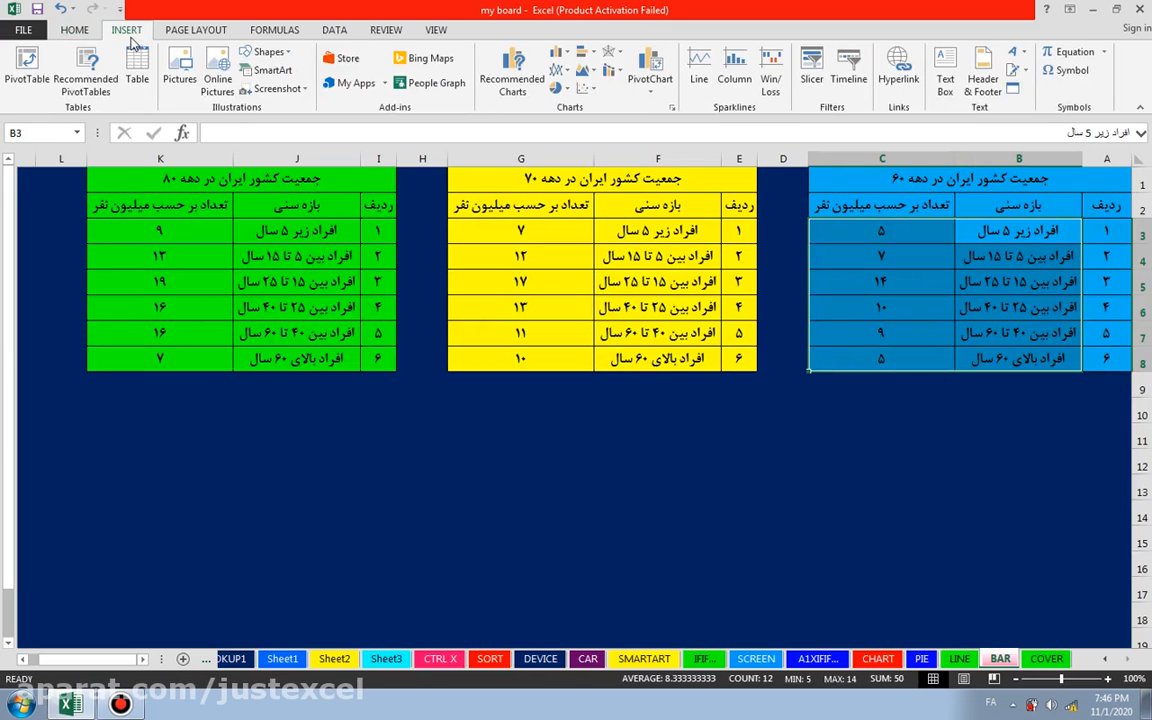
pyautogui.click(591, 58)
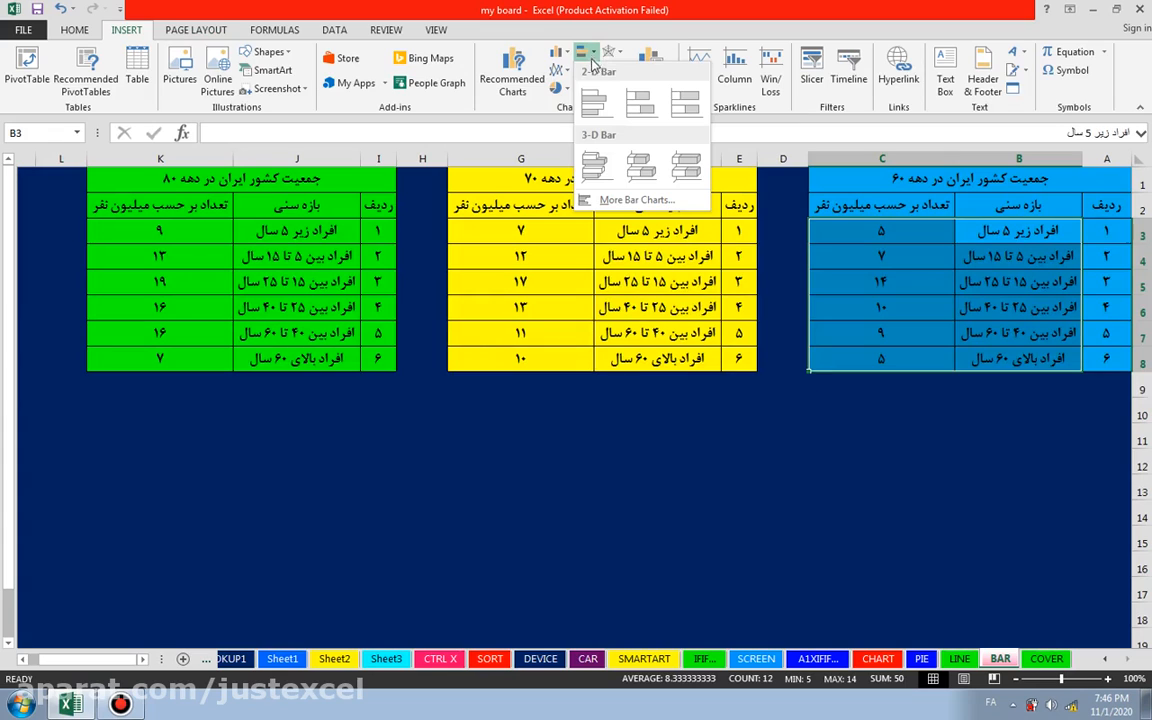
pyautogui.click(592, 106)
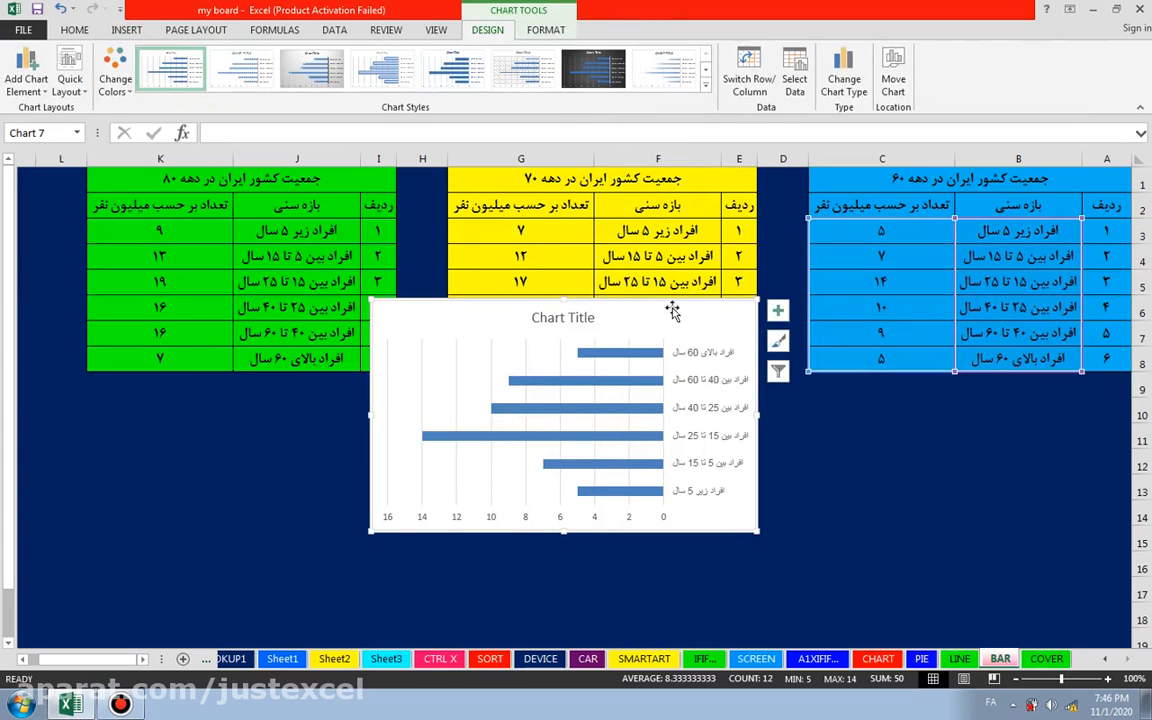
pyautogui.moveTo(684, 317); pyautogui.dragTo(1021, 395)
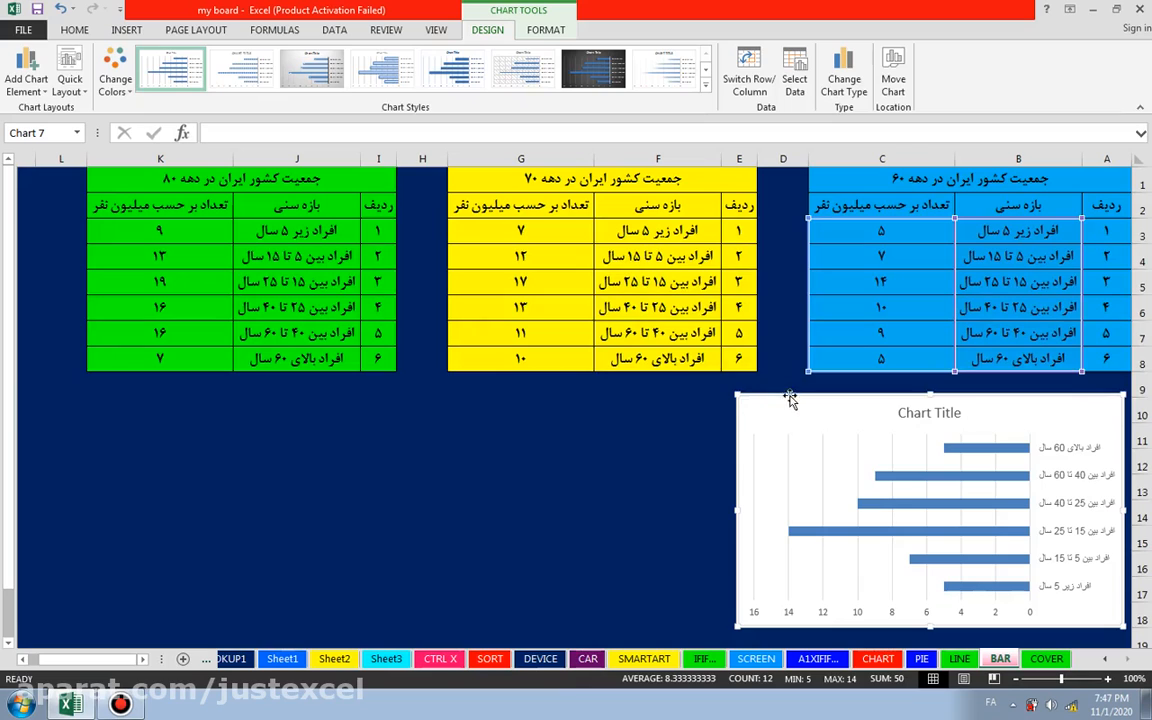
# Step: Reduce the blue table's chart width to 4" and align the chart beneath the blue table
pyautogui.click(546, 33)
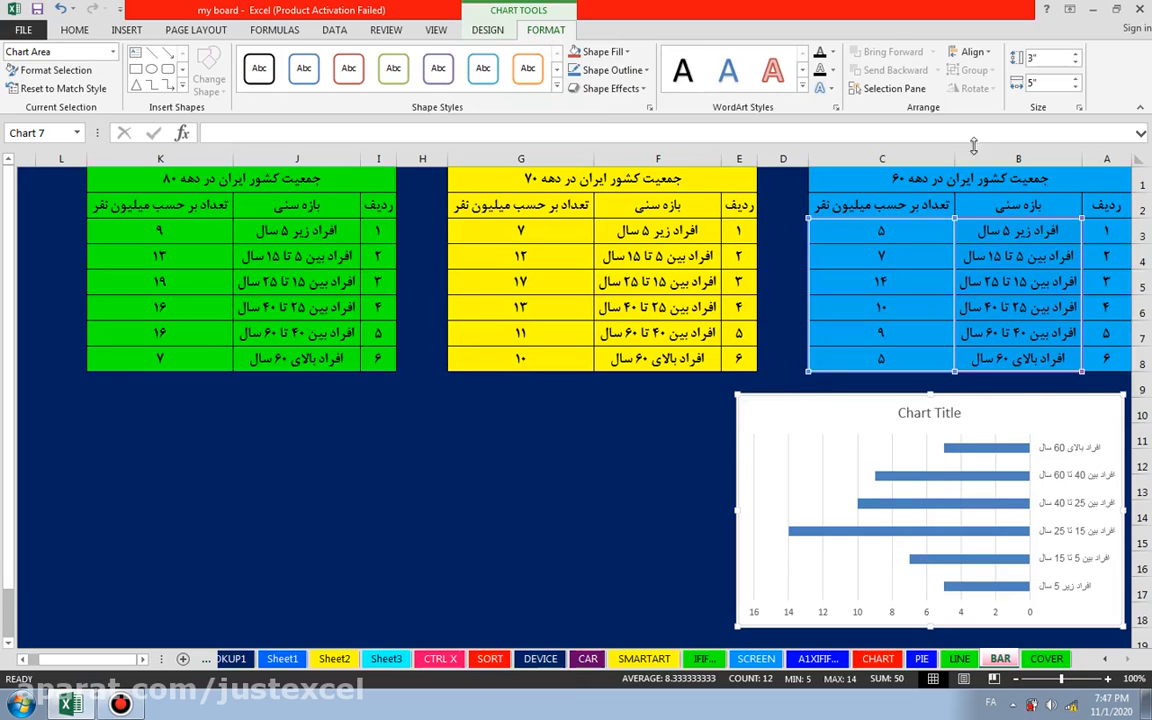
pyautogui.click(1075, 90)
pyautogui.click(1075, 90)
pyautogui.click(1075, 90)
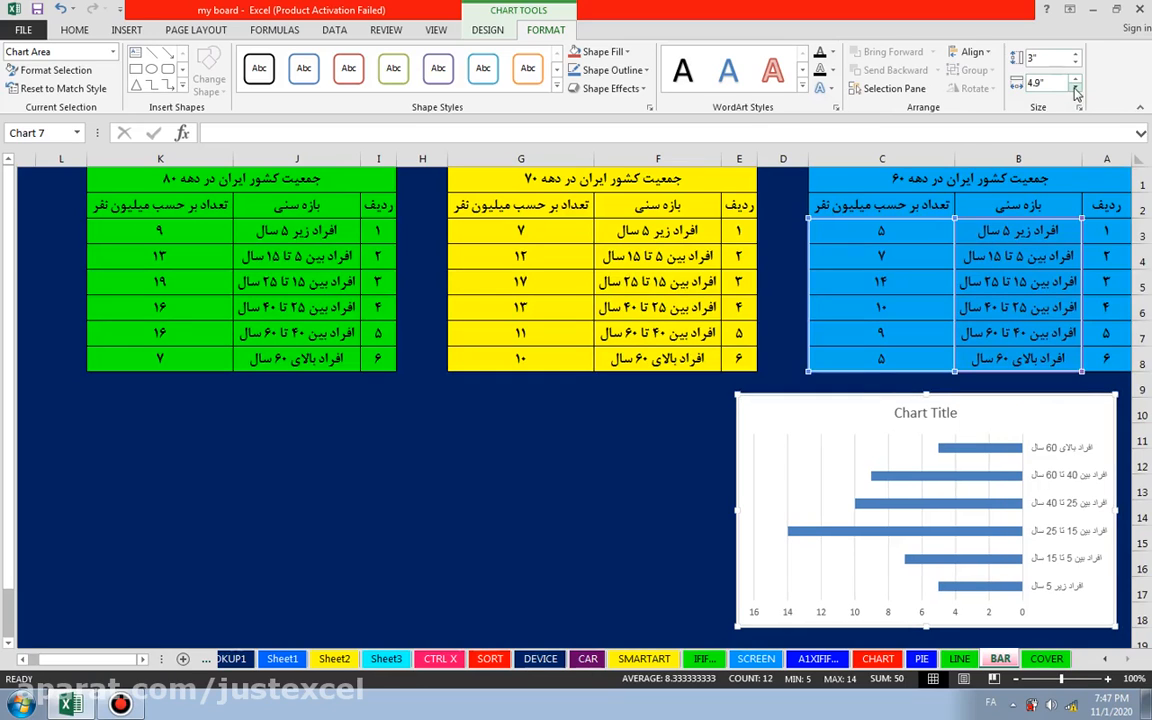
pyautogui.click(1075, 90)
pyautogui.click(1075, 90)
pyautogui.click(1075, 90)
pyautogui.click(1075, 90)
pyautogui.click(1075, 90)
pyautogui.click(1075, 90)
pyautogui.click(1075, 90)
pyautogui.moveTo(867, 397); pyautogui.dragTo(941, 395)
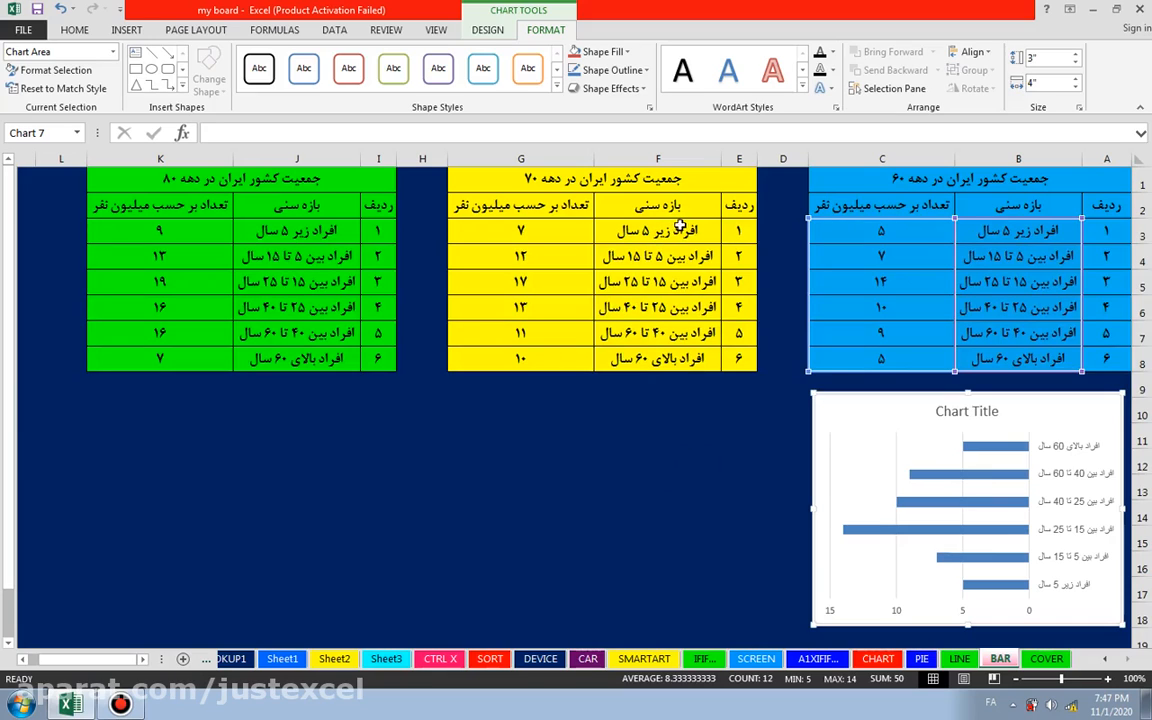
# Step: Insert a 2-D clustered bar chart from F3:G8 of the yellow table and move it below that table
pyautogui.moveTo(660, 230); pyautogui.dragTo(500, 365)
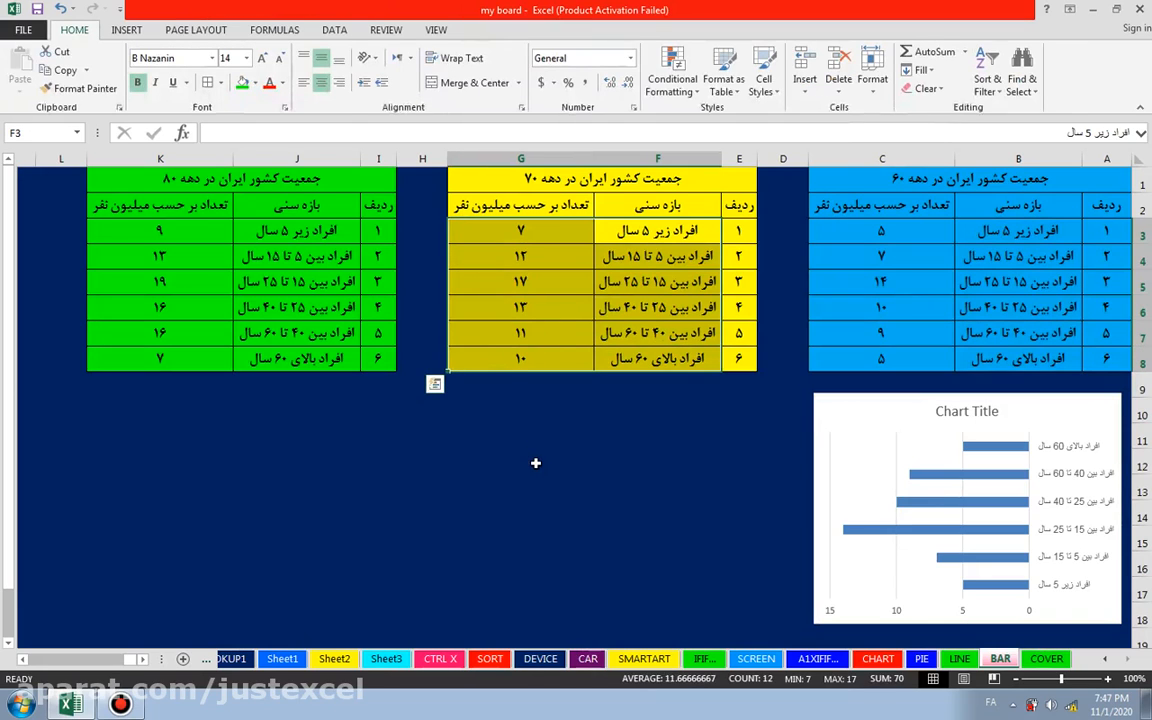
pyautogui.click(126, 30)
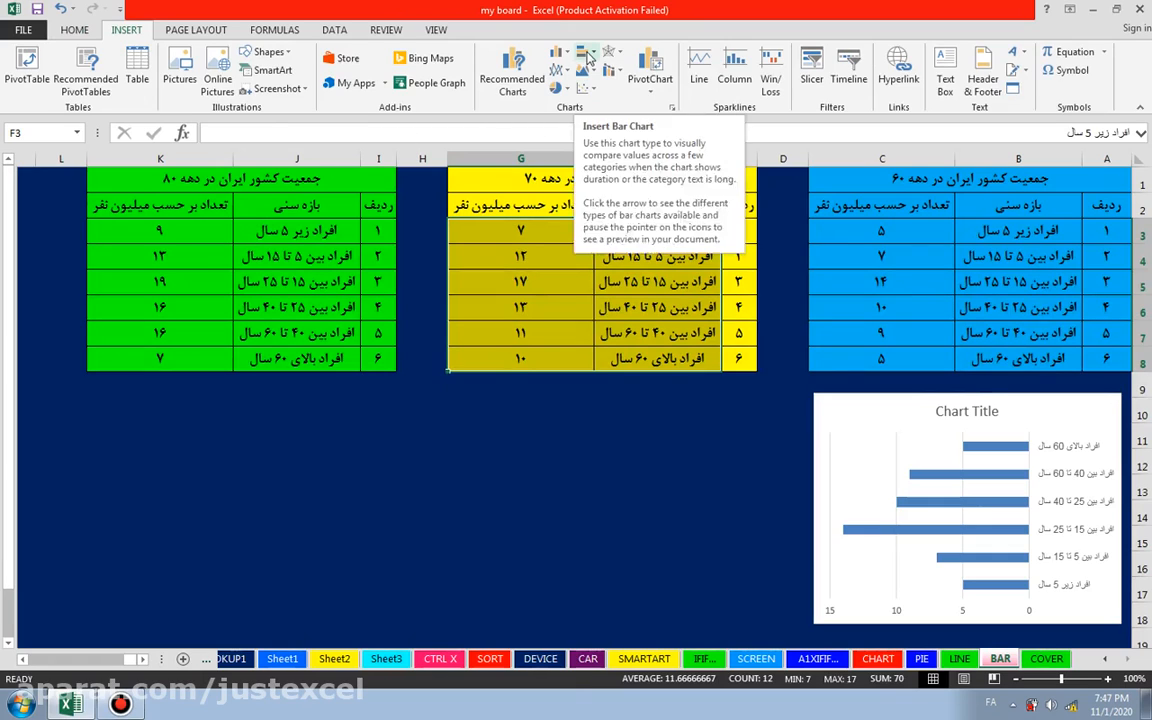
pyautogui.click(588, 55)
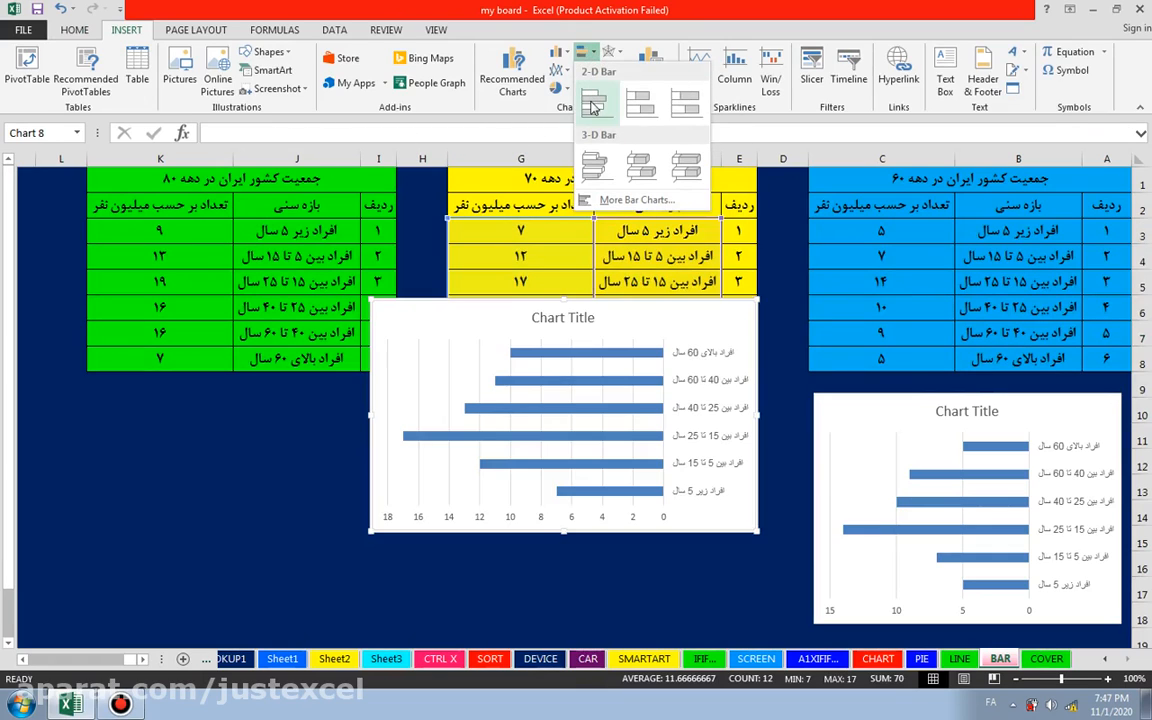
pyautogui.click(593, 107)
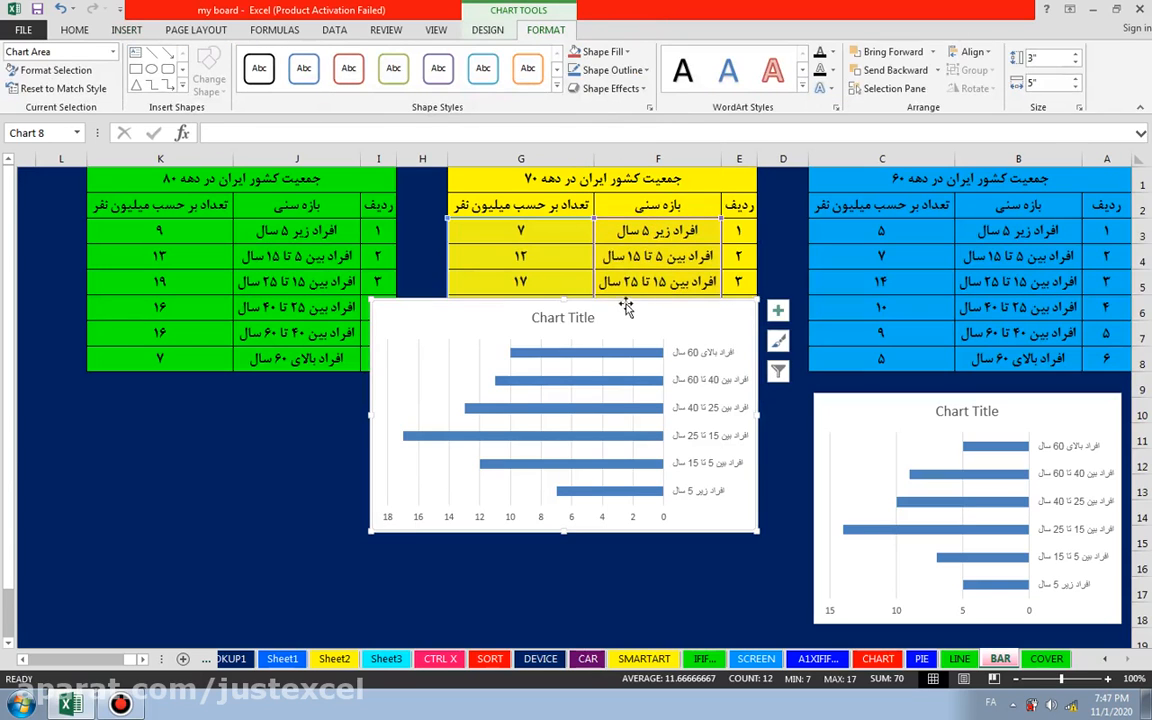
pyautogui.moveTo(623, 301)
pyautogui.mouseDown()
pyautogui.moveTo(631, 381)
pyautogui.moveTo(649, 392)
pyautogui.mouseUp()
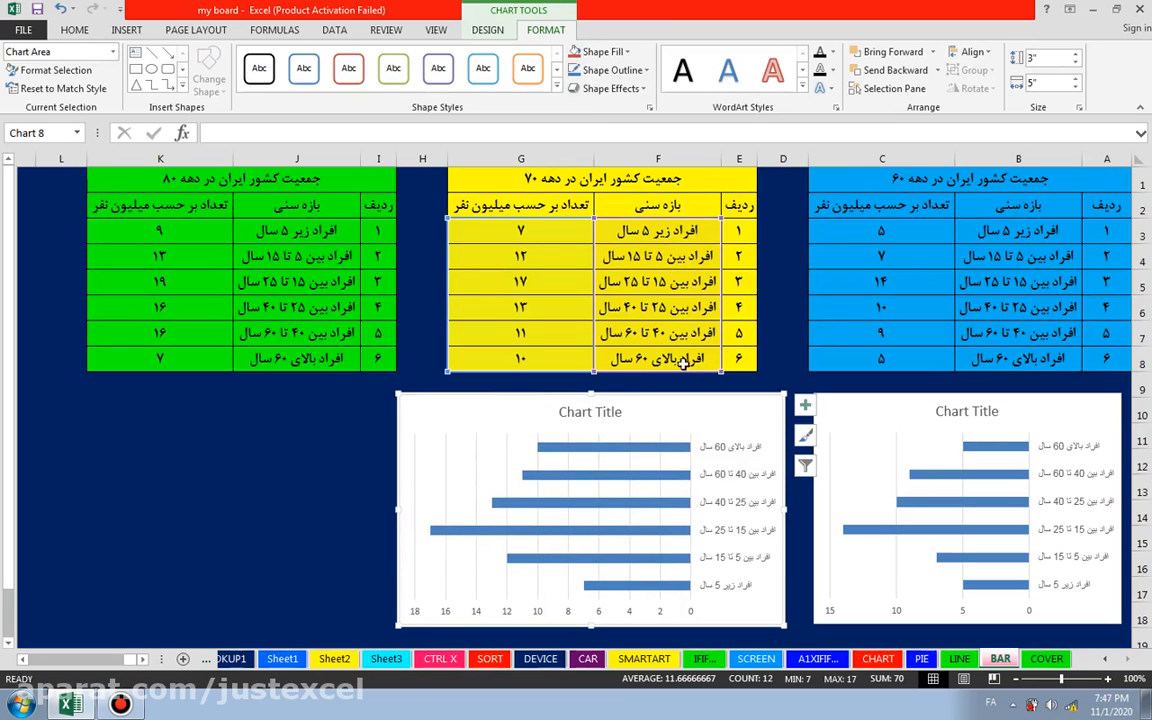
# Step: Reduce the yellow table's chart width to 4" and align the chart beneath the yellow table
pyautogui.click(1076, 87)
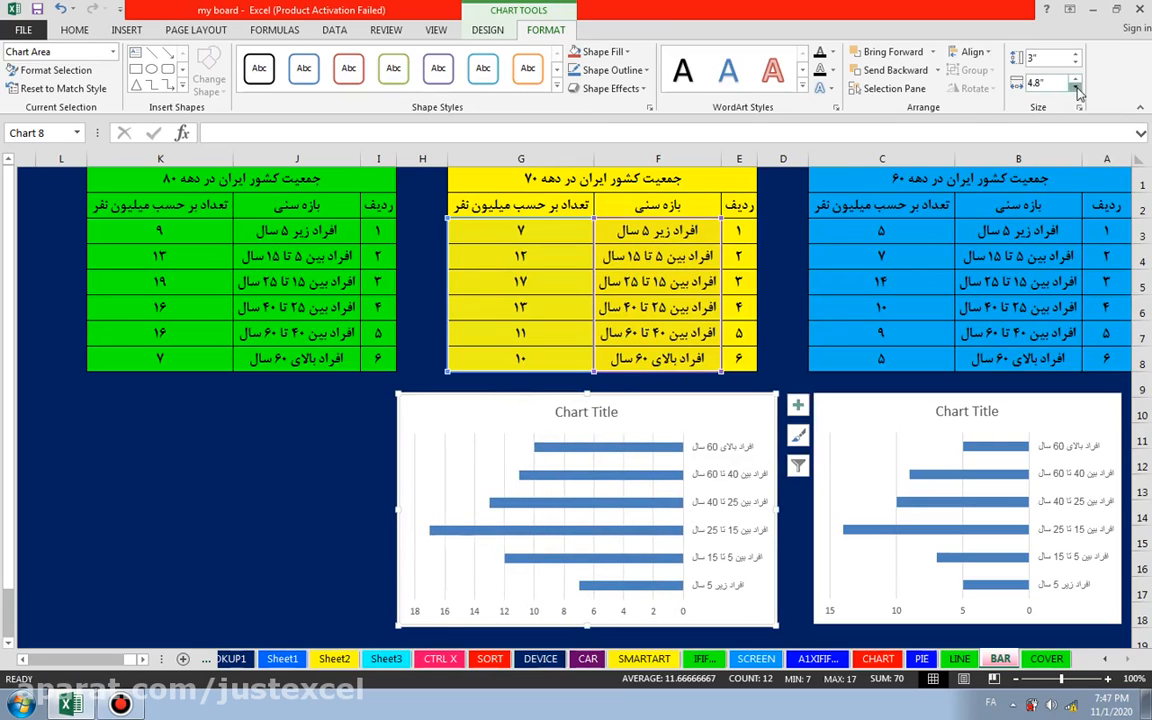
pyautogui.click(1076, 87)
pyautogui.click(1076, 87)
pyautogui.click(1076, 87)
pyautogui.click(1076, 87)
pyautogui.click(1076, 87)
pyautogui.click(1076, 87)
pyautogui.click(1076, 87)
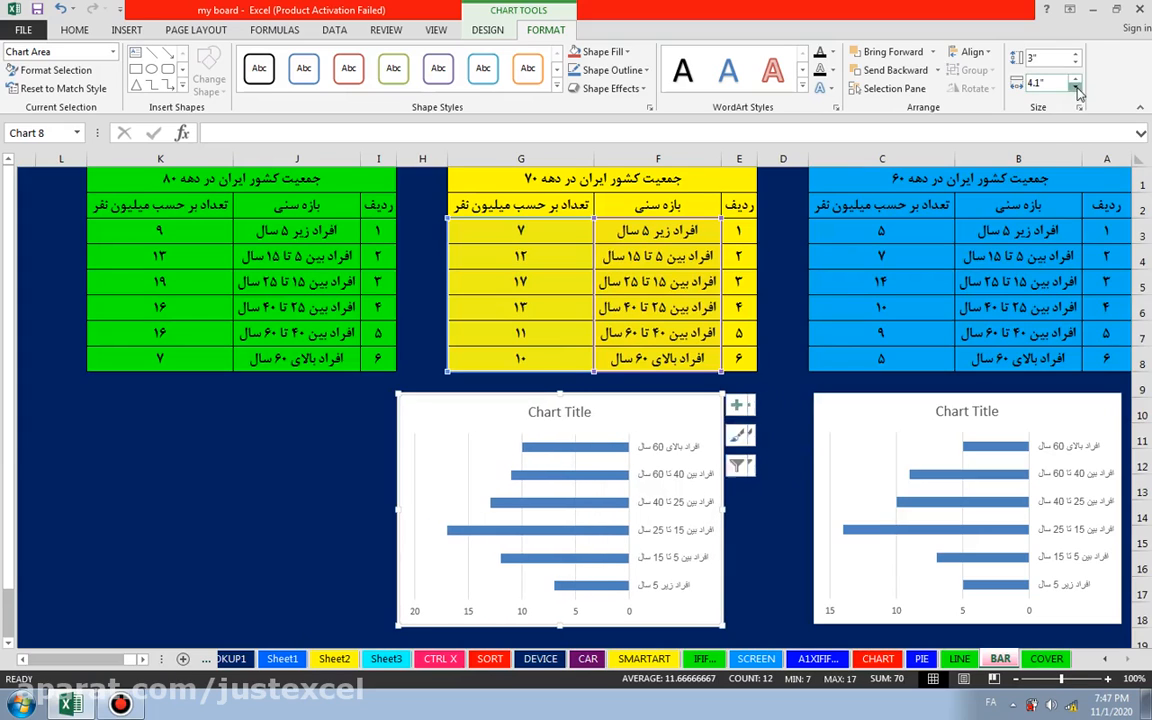
pyautogui.click(1076, 87)
pyautogui.click(1076, 87)
pyautogui.moveTo(642, 395); pyautogui.dragTo(696, 394)
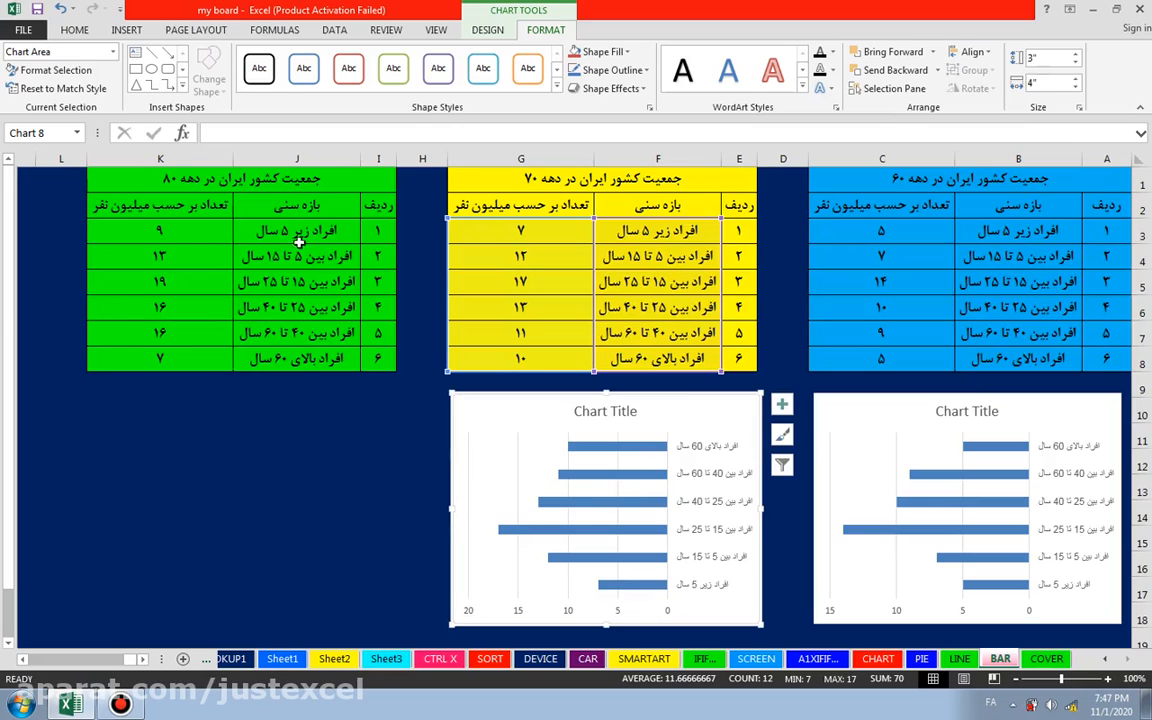
# Step: Insert a 2-D clustered bar chart from J3:K8 of the green table and move it below that table
pyautogui.moveTo(315, 230); pyautogui.dragTo(175, 362)
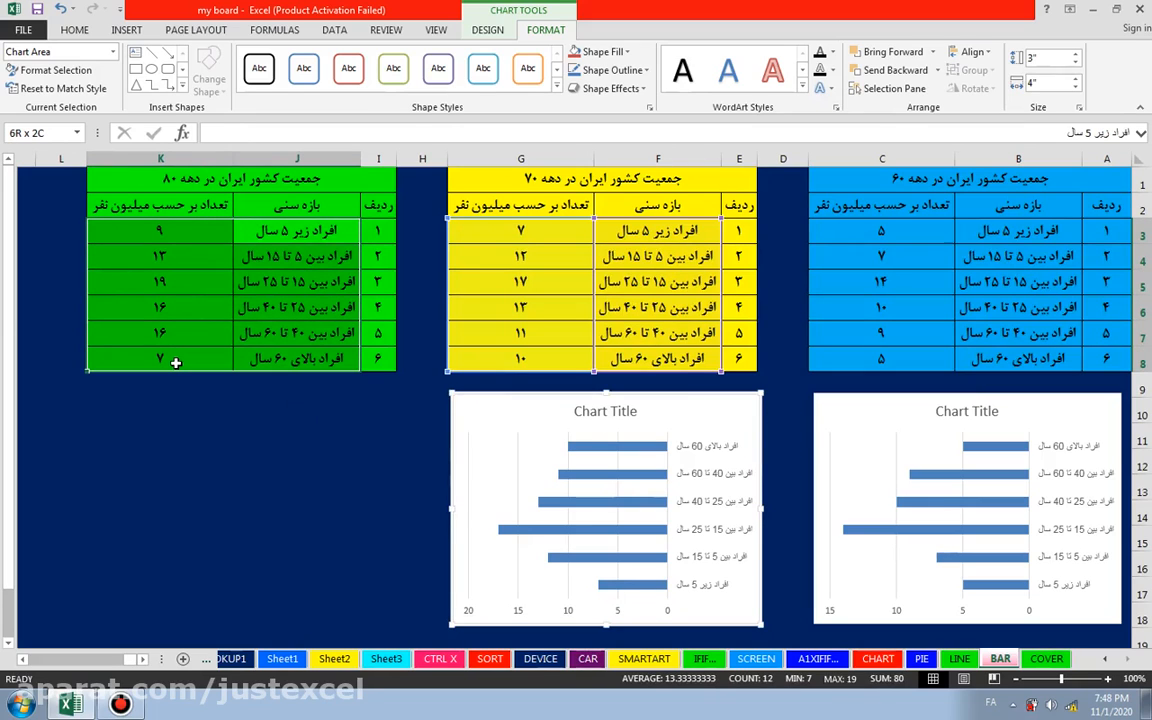
pyautogui.moveTo(290, 230); pyautogui.dragTo(145, 358)
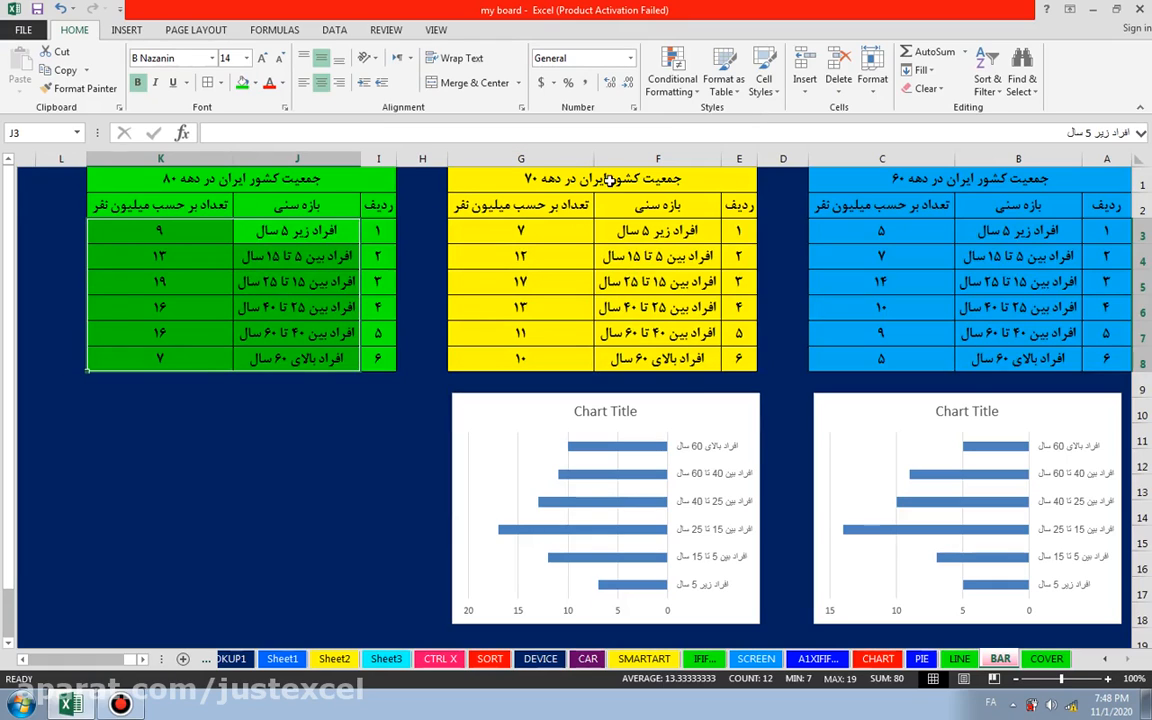
pyautogui.click(128, 31)
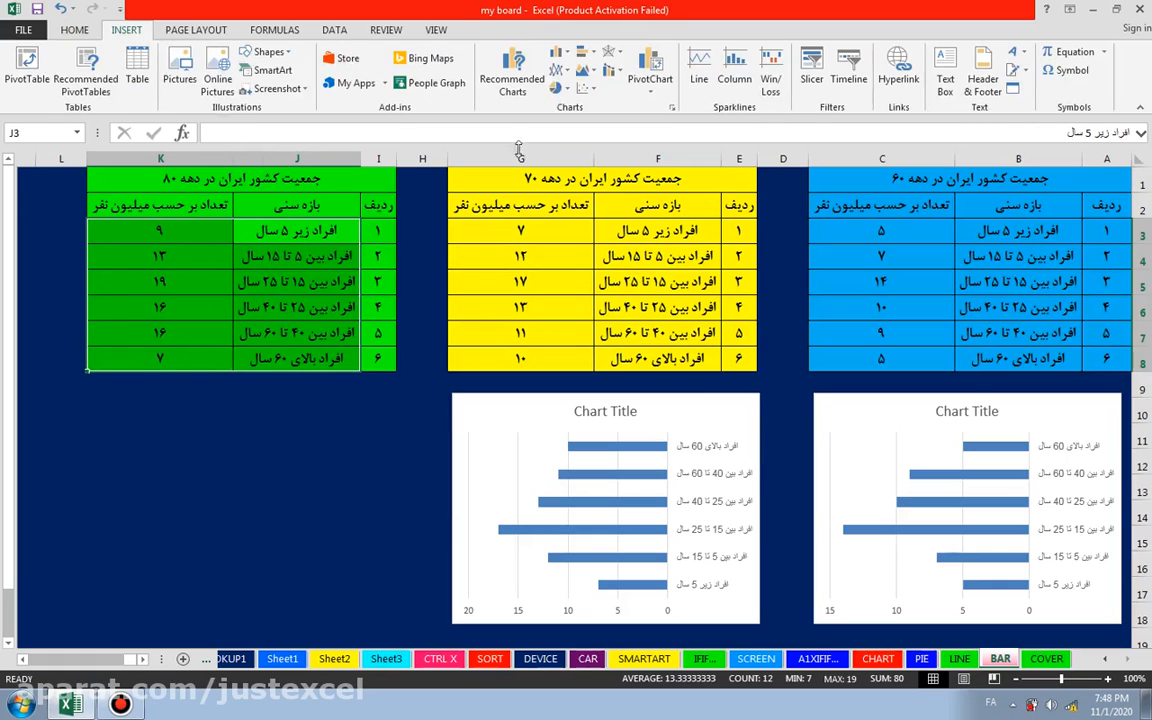
pyautogui.click(586, 55)
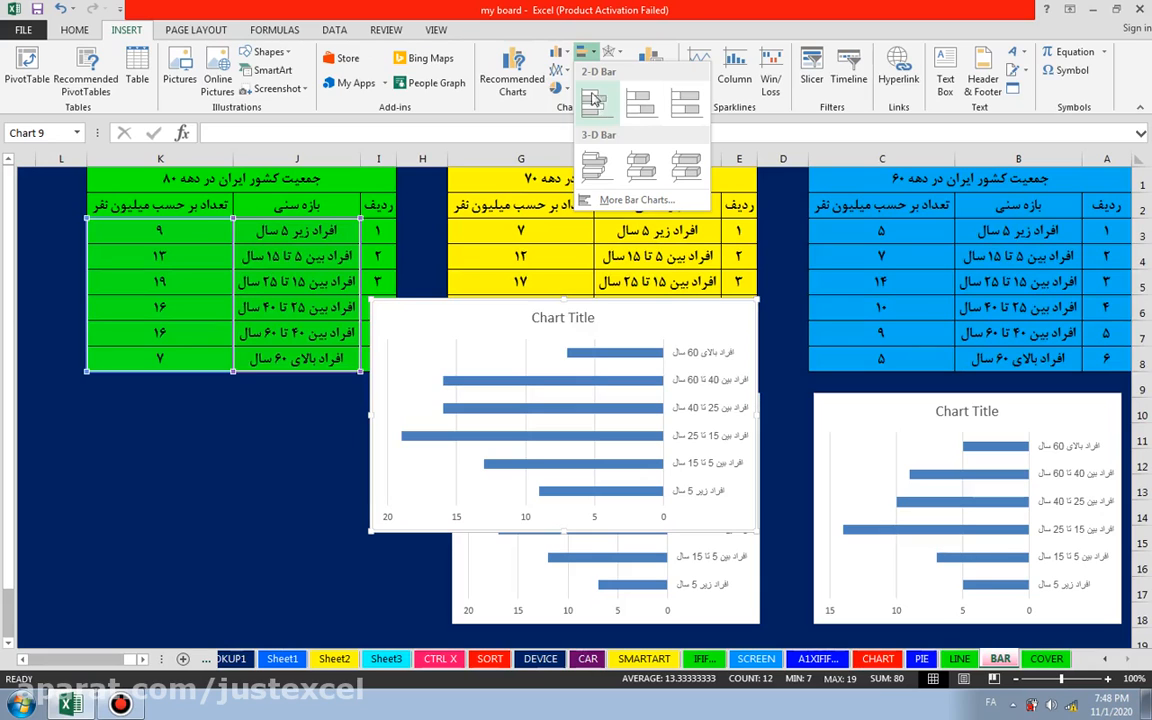
pyautogui.click(592, 101)
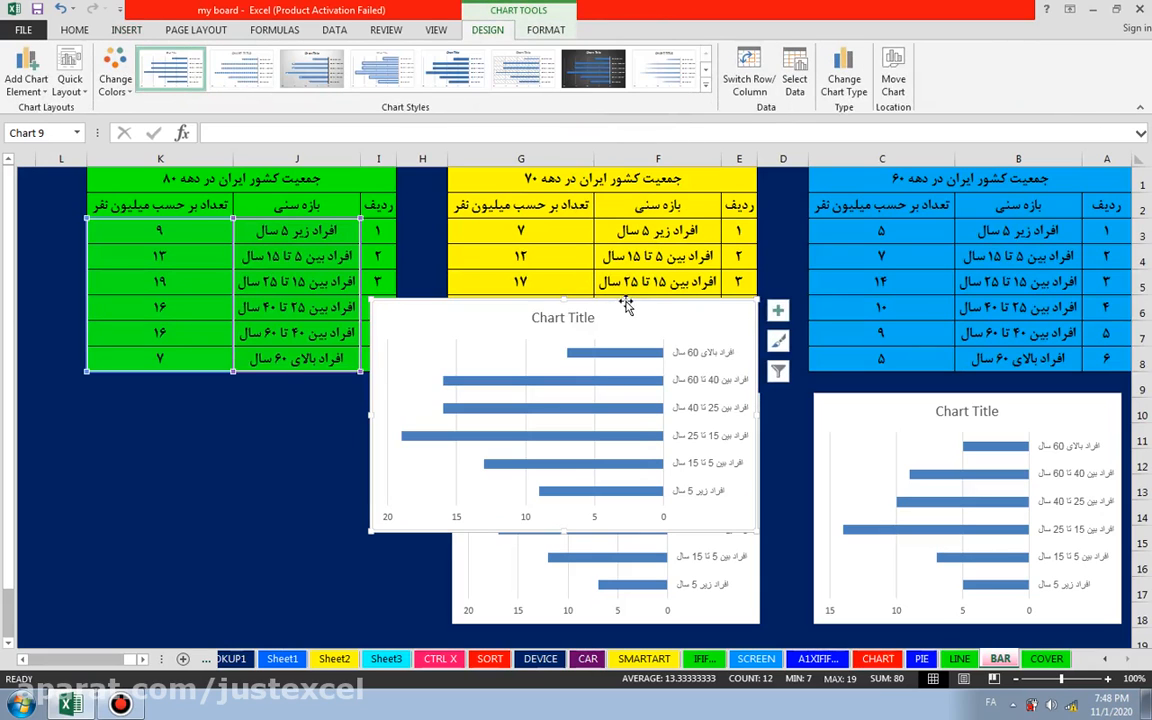
pyautogui.moveTo(625, 305)
pyautogui.mouseDown()
pyautogui.moveTo(365, 393)
pyautogui.moveTo(302, 395)
pyautogui.mouseUp()
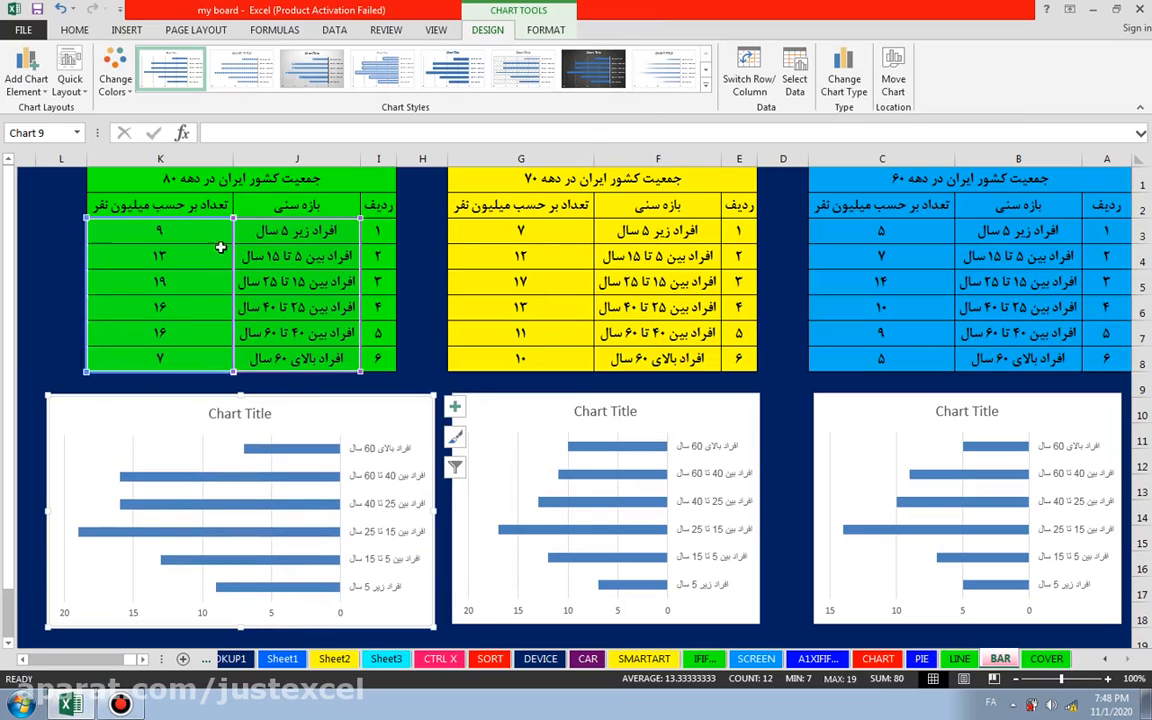
# Step: Reduce the green table's chart width to 4" and align the chart beneath the green table
pyautogui.click(546, 29)
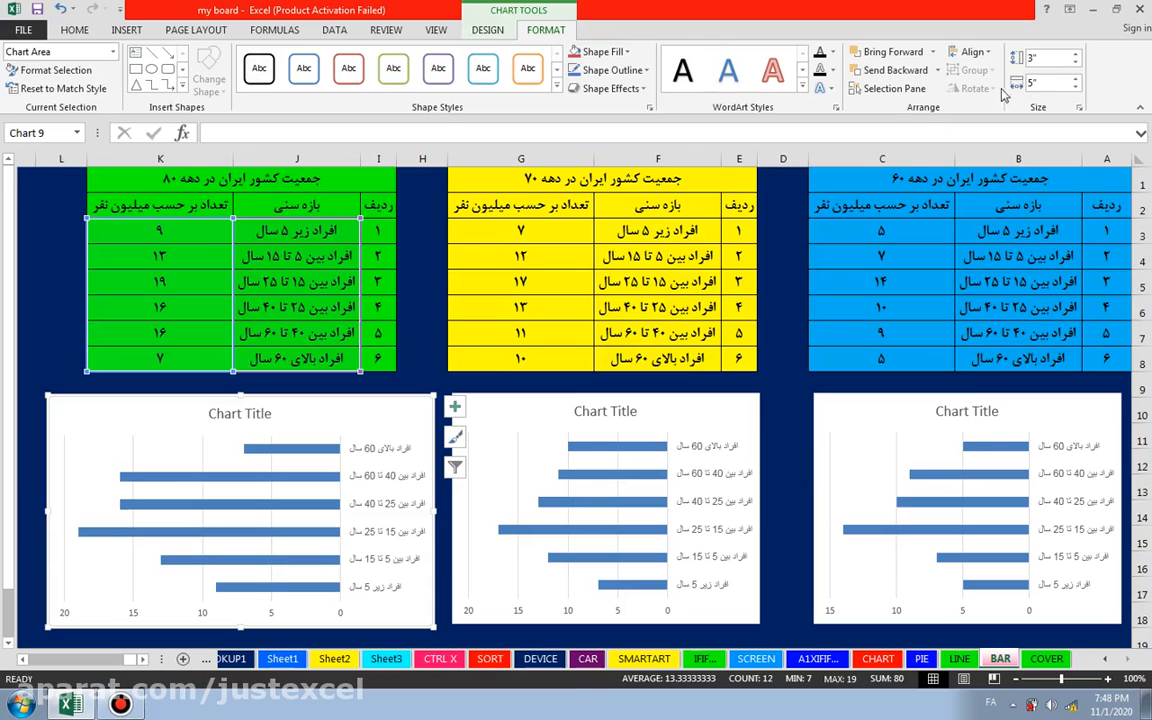
pyautogui.click(1076, 91)
pyautogui.click(1076, 91)
pyautogui.click(1076, 91)
pyautogui.click(1076, 91)
pyautogui.click(1076, 91)
pyautogui.click(1075, 91)
pyautogui.click(1073, 91)
pyautogui.click(1073, 91)
pyautogui.click(1073, 91)
pyautogui.click(1073, 91)
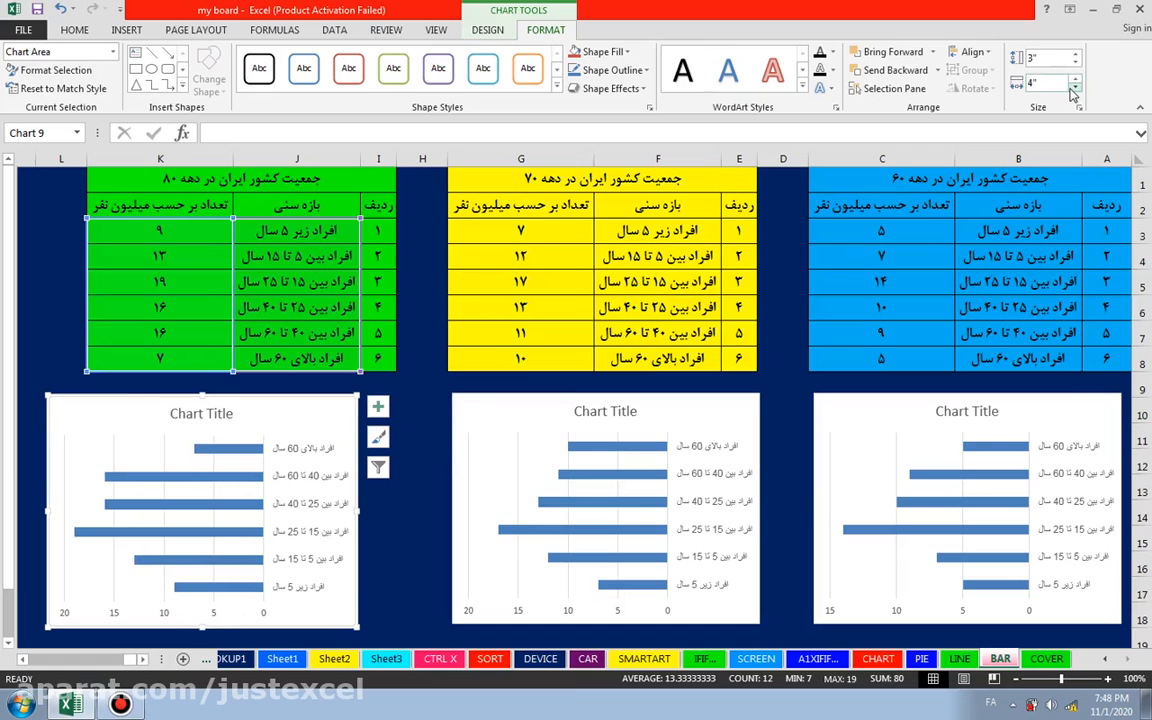
pyautogui.moveTo(286, 400); pyautogui.dragTo(320, 395)
pyautogui.moveTo(323, 392); pyautogui.dragTo(320, 396)
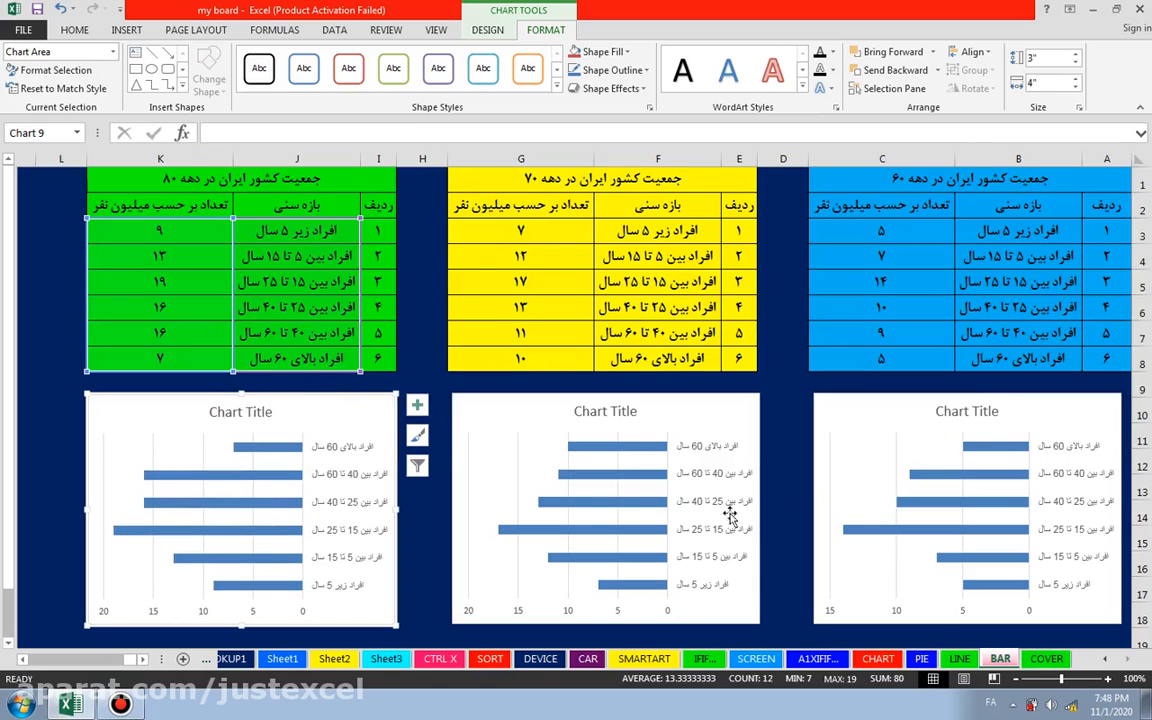
# Step: Replace the placeholder title of the blue table's chart with "نمودار جمعیت ایران در"
pyautogui.click(985, 411)
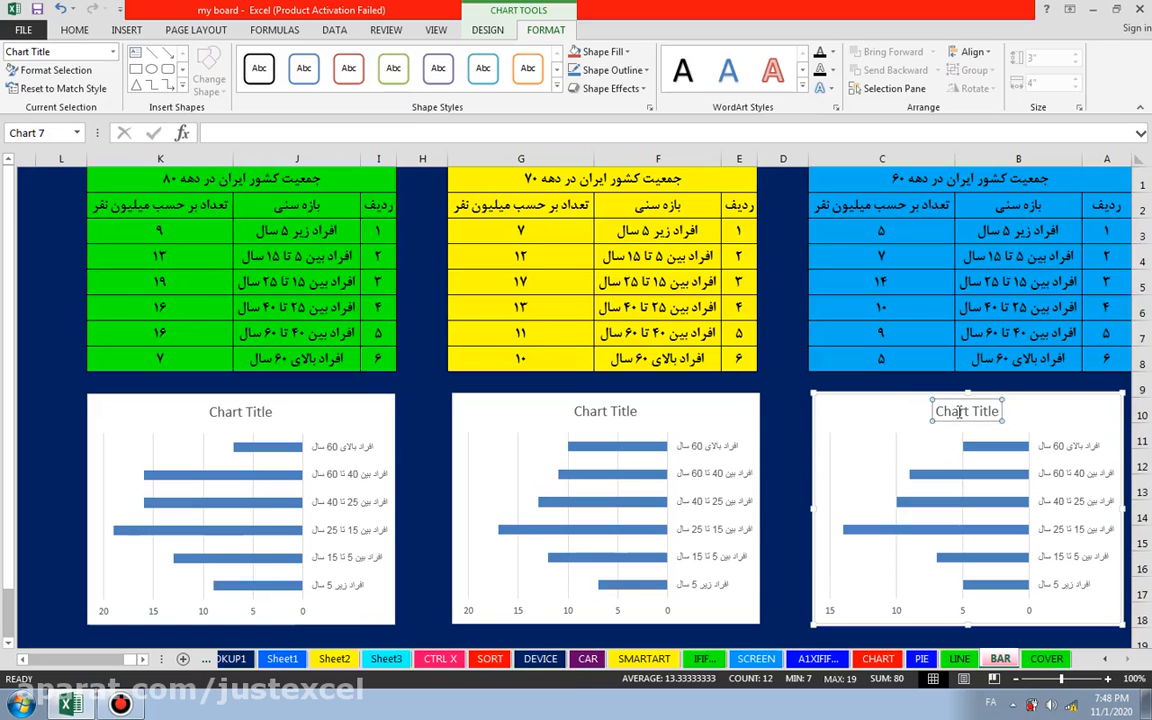
pyautogui.click(893, 412)
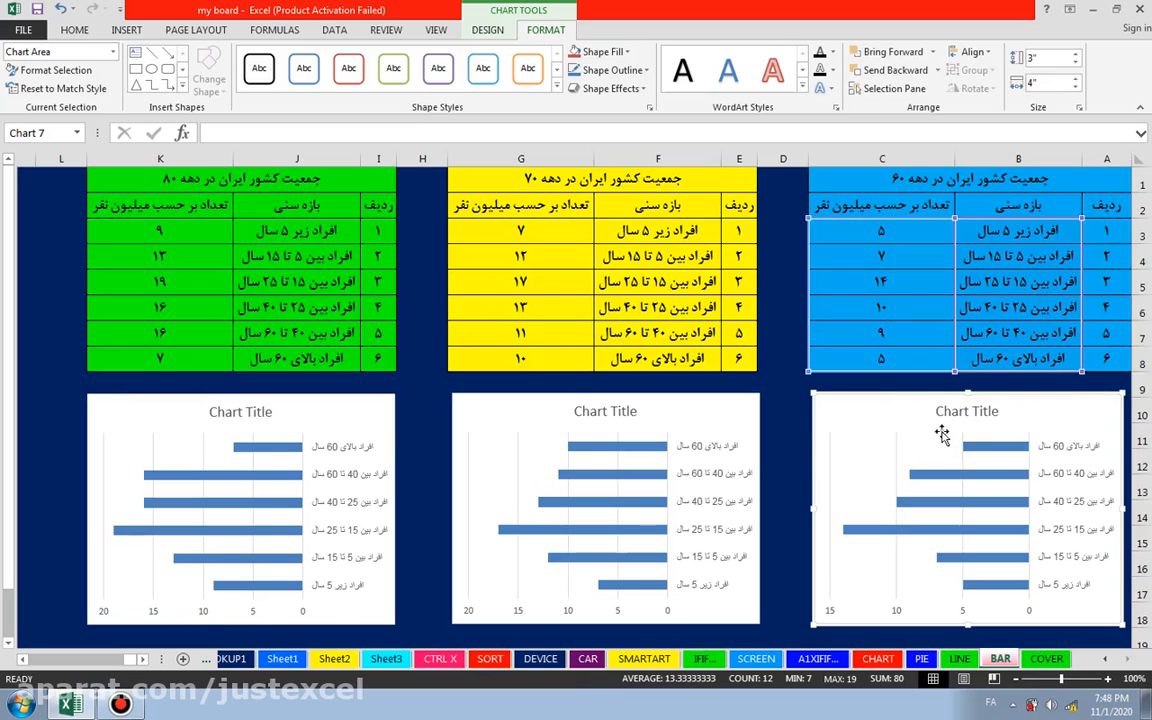
pyautogui.click(972, 411)
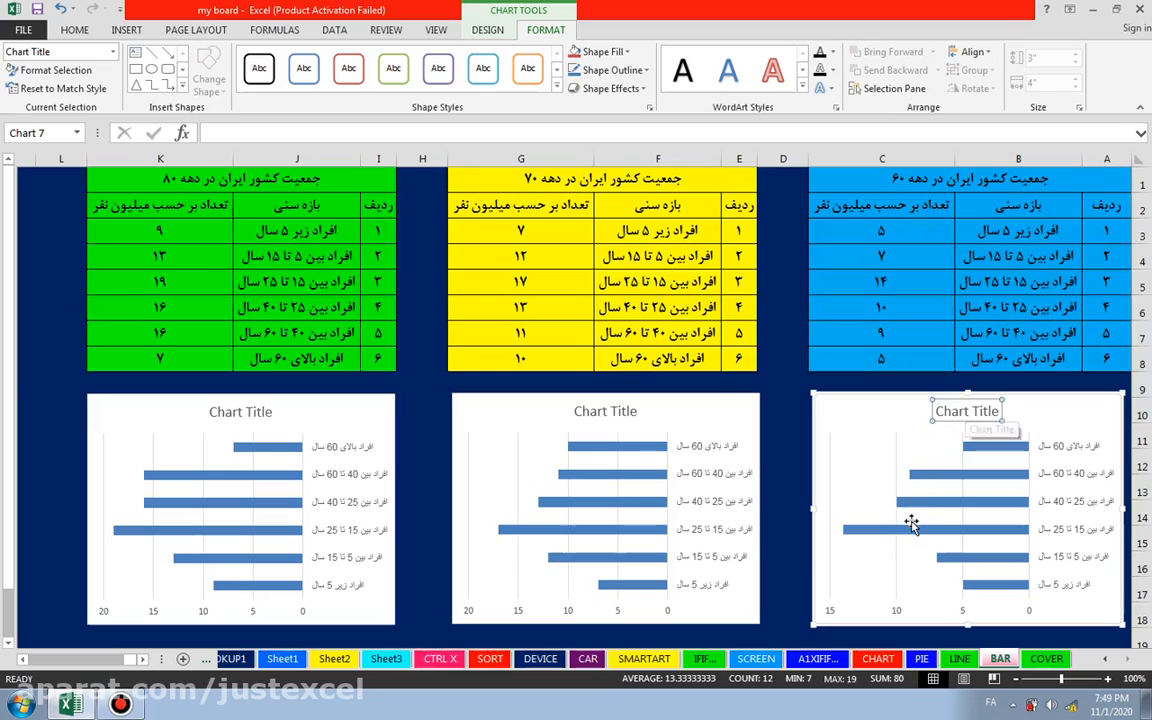
pyautogui.doubleClick(966, 411)
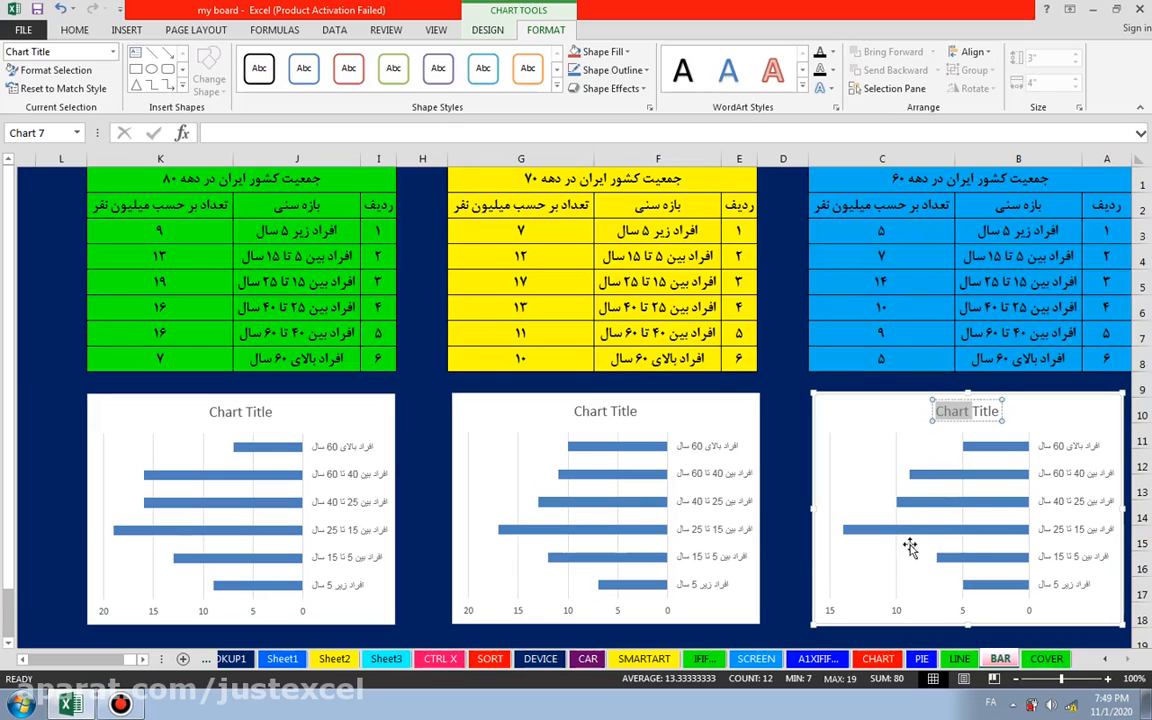
pyautogui.press('Delete')
pyautogui.press('Delete')
pyautogui.press('Delete')
pyautogui.press('Delete')
pyautogui.press('Delete')
pyautogui.press('Delete')
pyautogui.press('Delete')
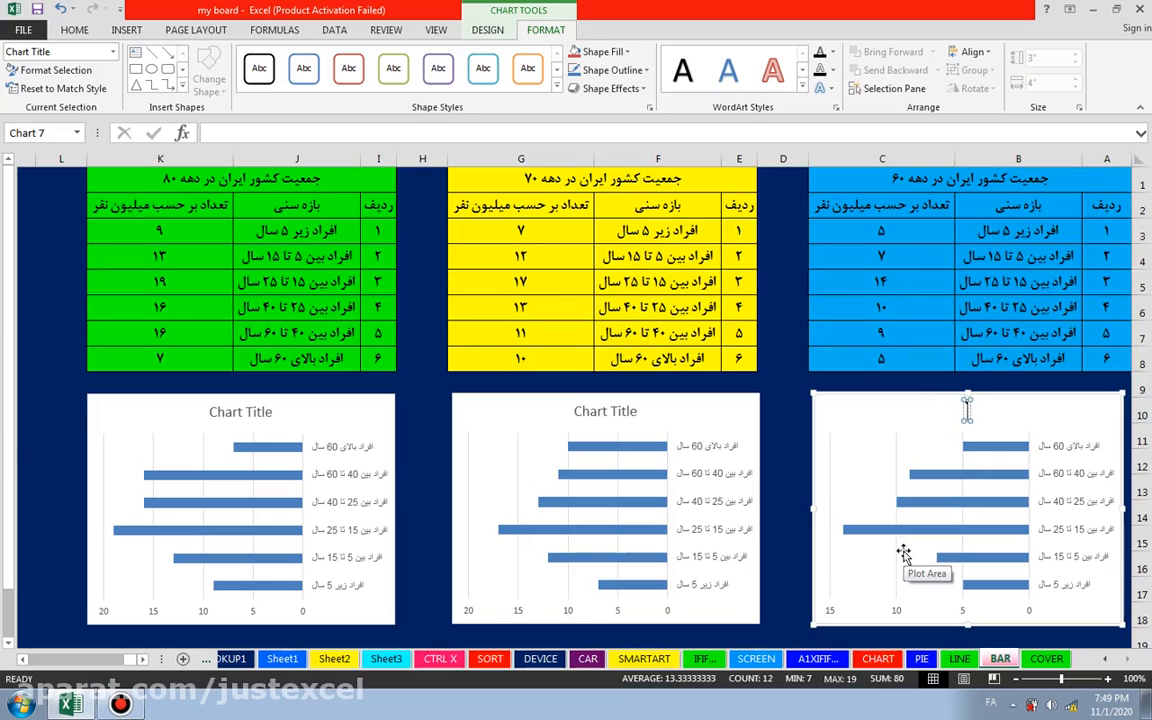
pyautogui.write('نمو')
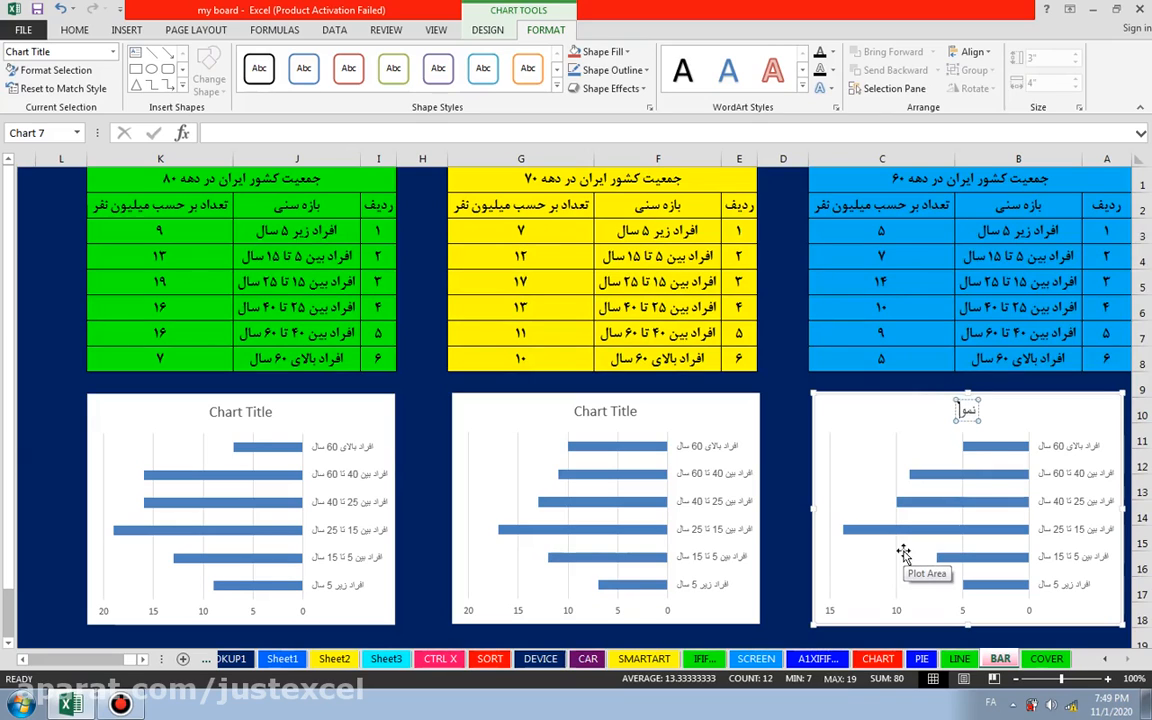
pyautogui.write('دار جمعیت')
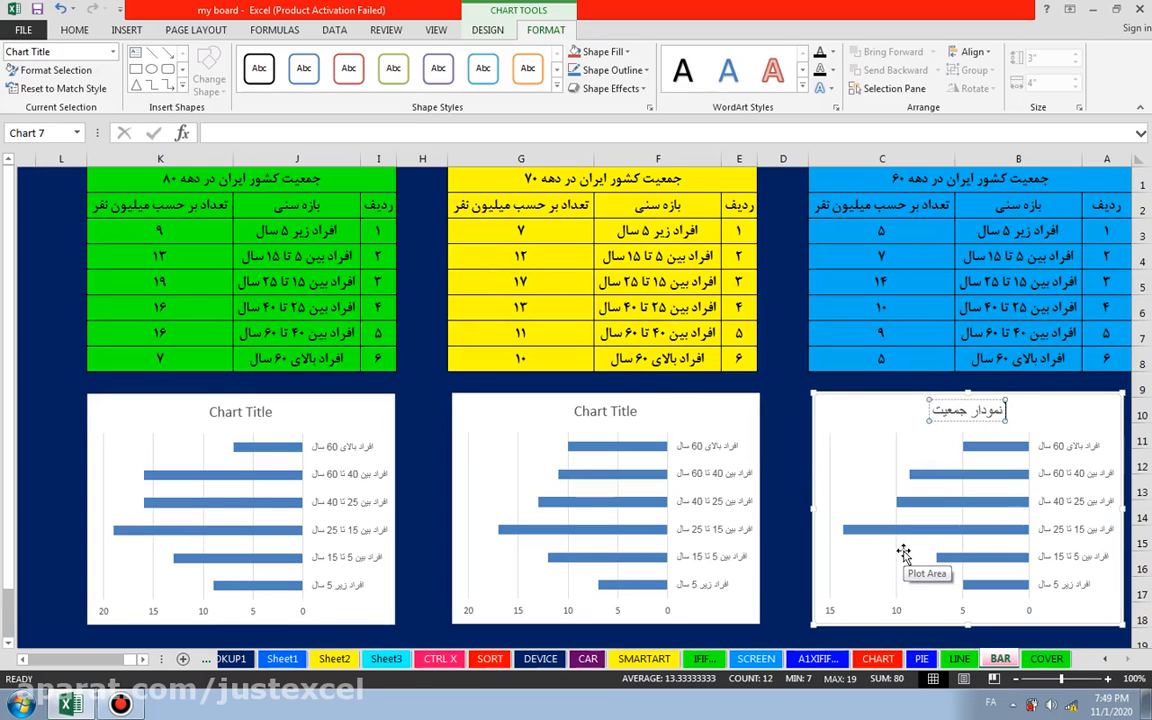
pyautogui.write(' ایران')
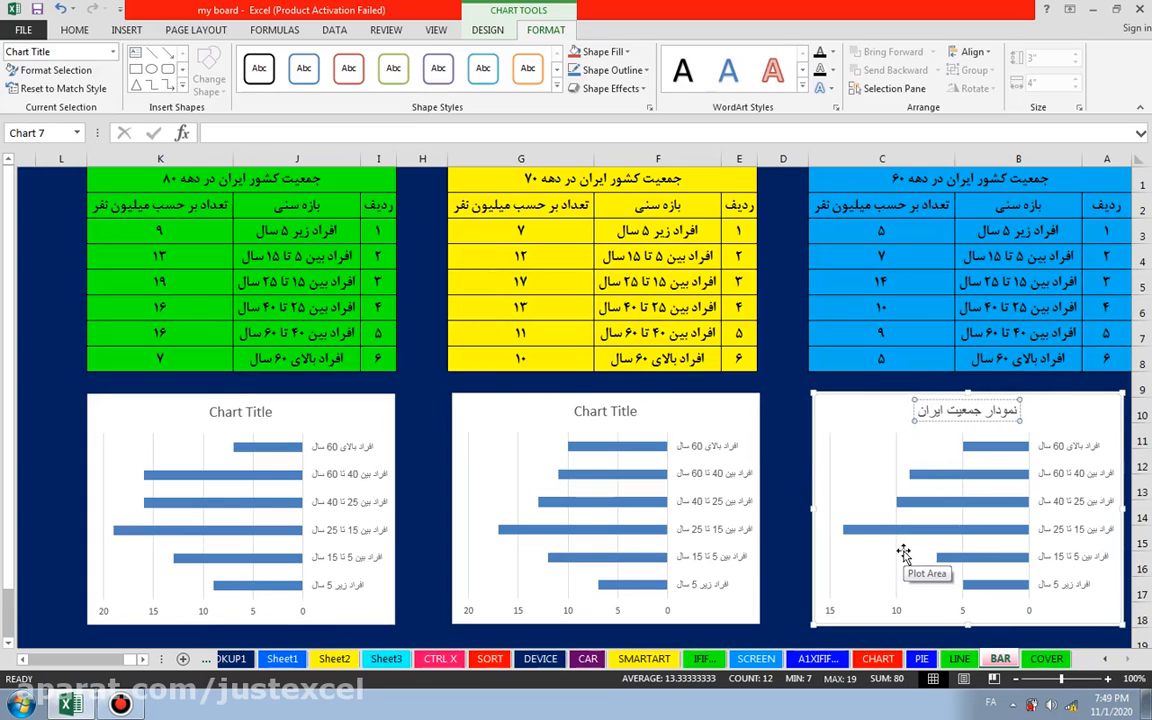
pyautogui.write(' در')
pyautogui.click(903, 553)
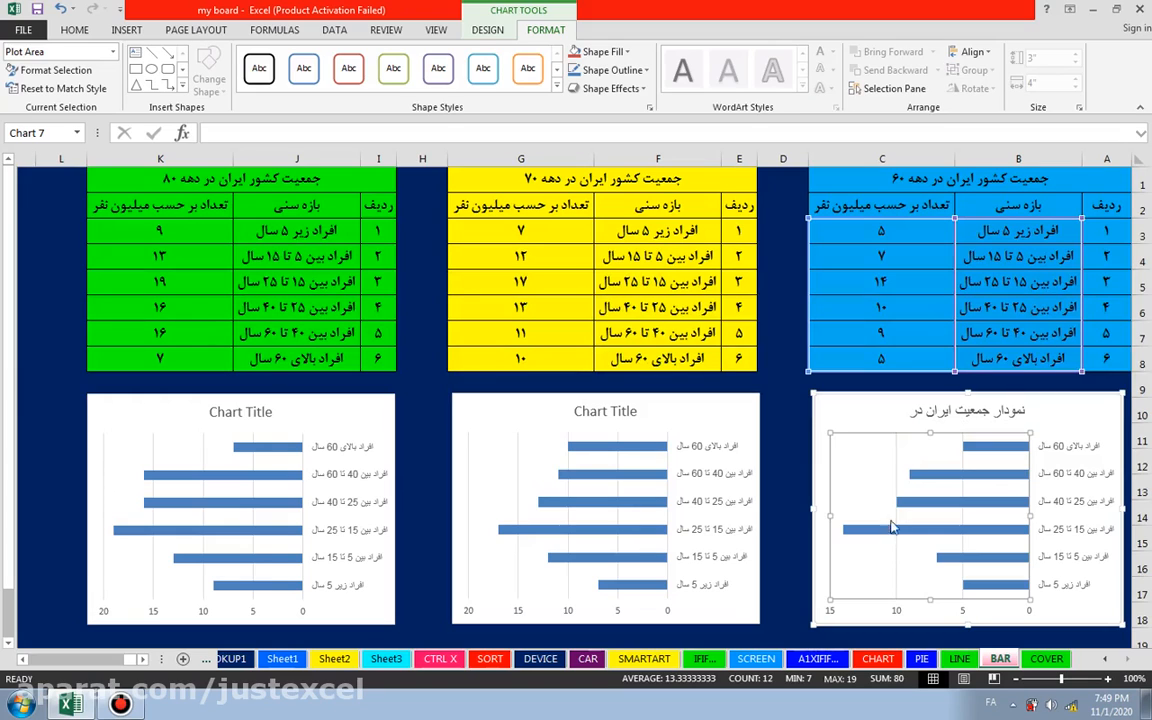
# Step: Shorten the title of the blue table's chart to "نمودار دهه 60"
pyautogui.click(937, 421)
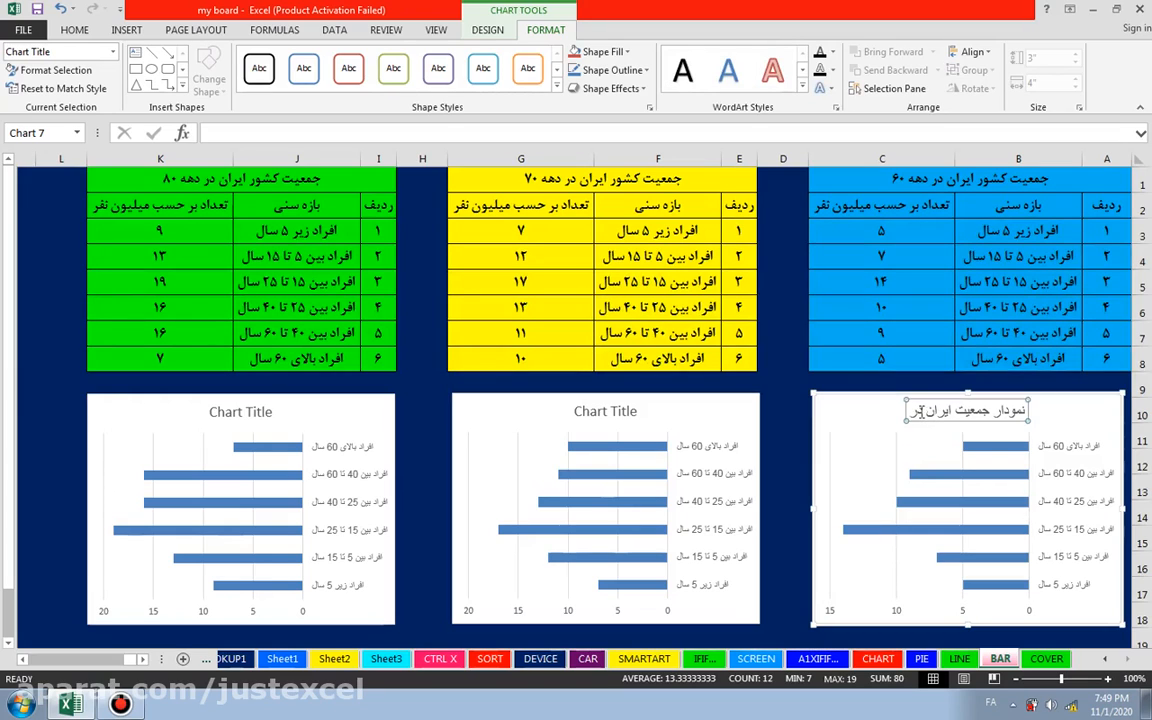
pyautogui.moveTo(926, 538)
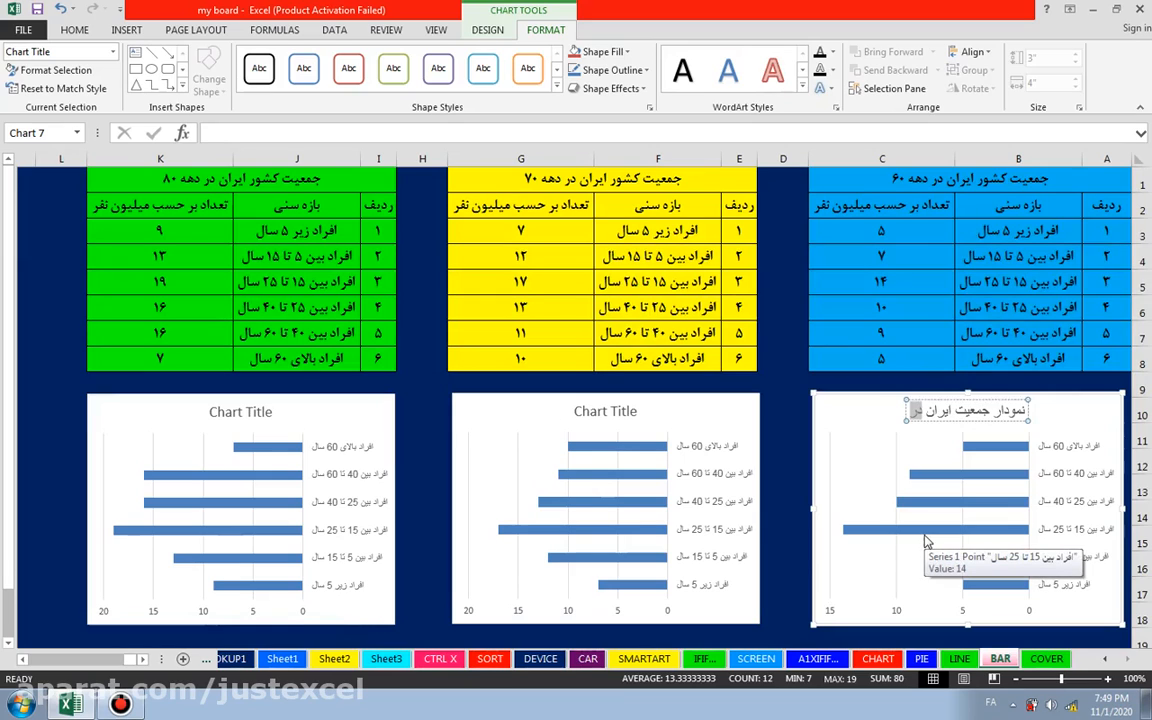
pyautogui.press('BackSpace')
pyautogui.press('BackSpace')
pyautogui.press('BackSpace')
pyautogui.press('BackSpace')
pyautogui.press('BackSpace')
pyautogui.press('BackSpace')
pyautogui.press('BackSpace')
pyautogui.press('BackSpace')
pyautogui.press('BackSpace')
pyautogui.press('BackSpace')
pyautogui.press('BackSpace')
pyautogui.press('BackSpace')
pyautogui.press('BackSpace')
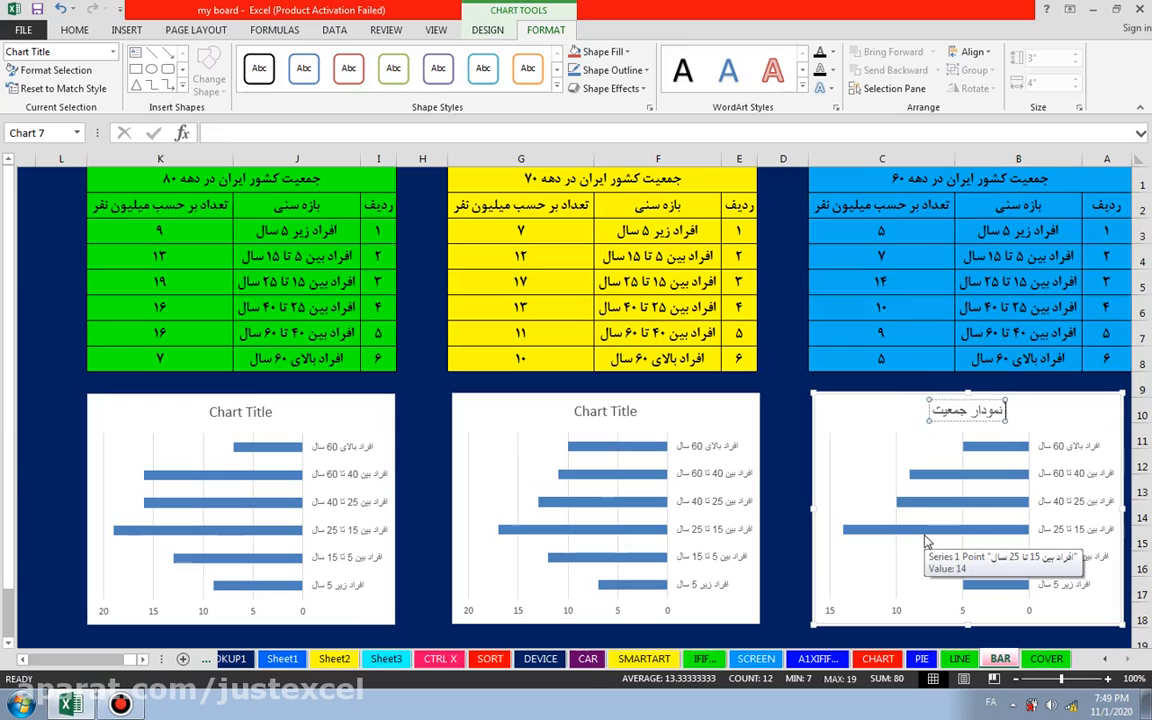
pyautogui.write('دهه 6')
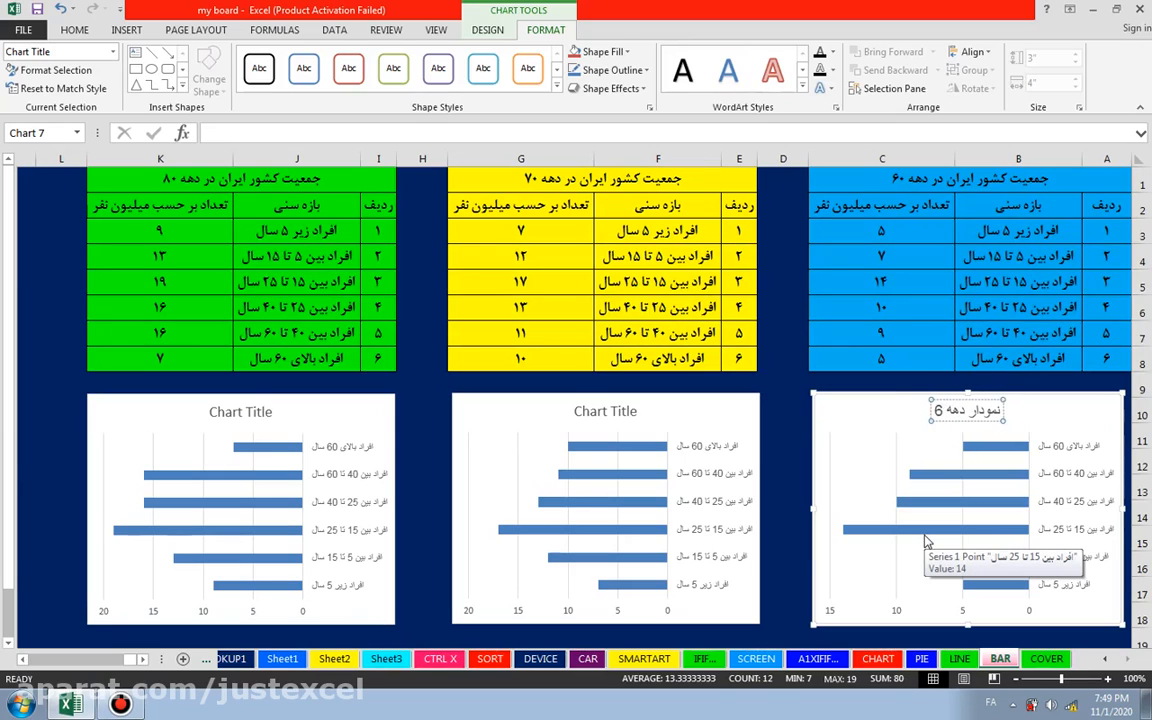
pyautogui.write('0')
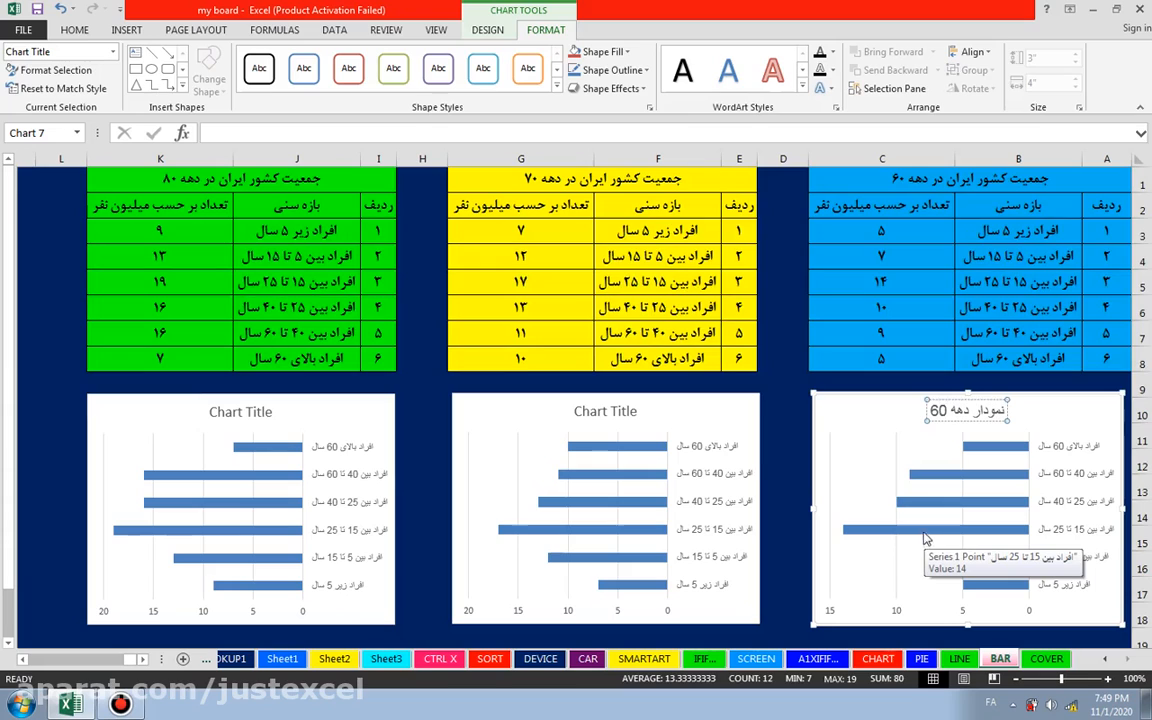
# Step: Change the title of the yellow table's chart to "نمودار دهه 70"
pyautogui.click(613, 422)
pyautogui.doubleClick(590, 412)
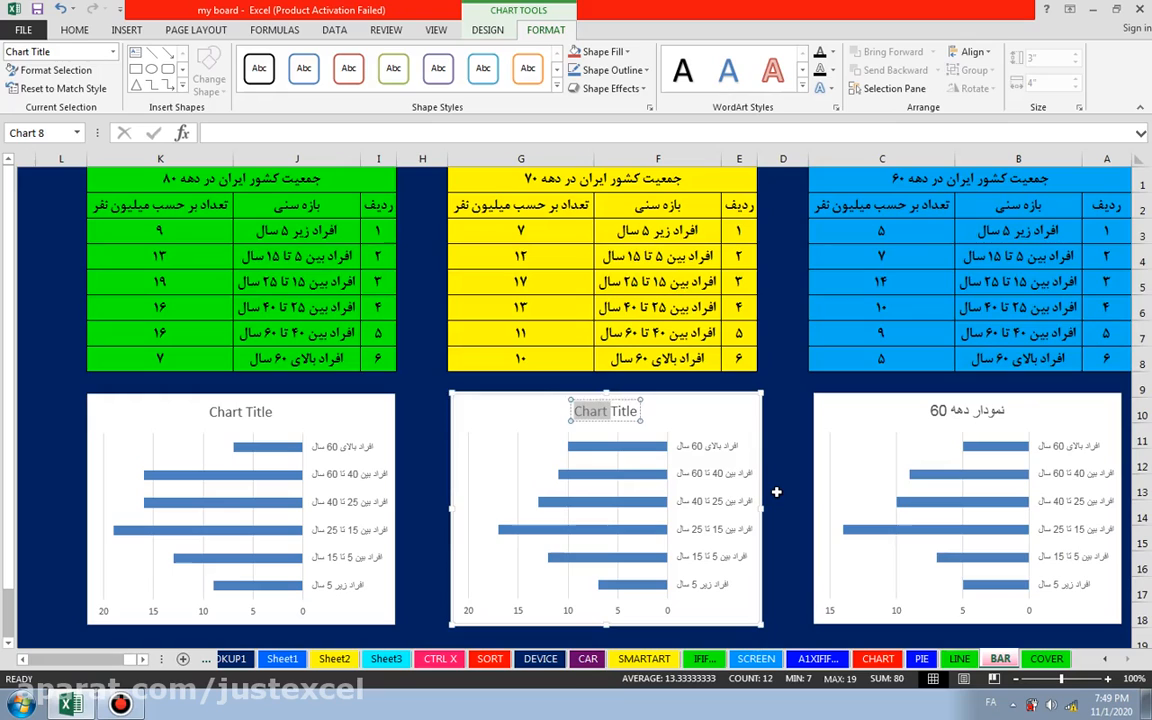
pyautogui.press('Delete')
pyautogui.press('Delete')
pyautogui.press('Delete')
pyautogui.press('Delete')
pyautogui.press('Delete')
pyautogui.press('Delete')
pyautogui.write('نمو')
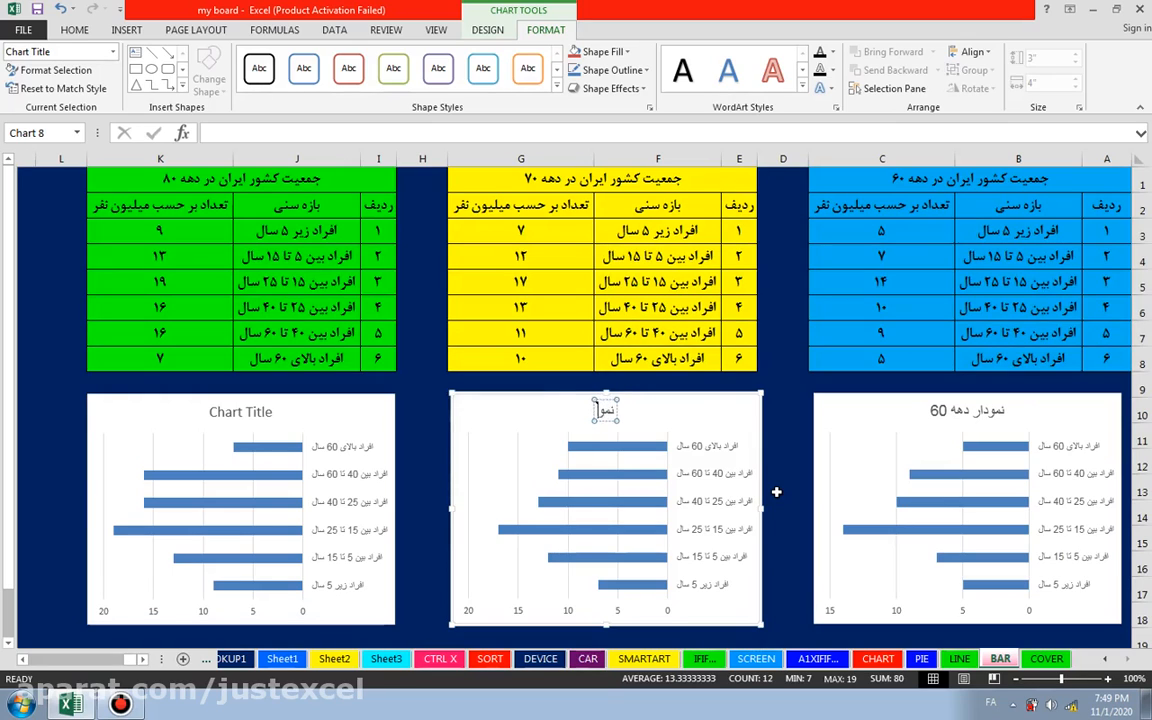
pyautogui.write('دار ده')
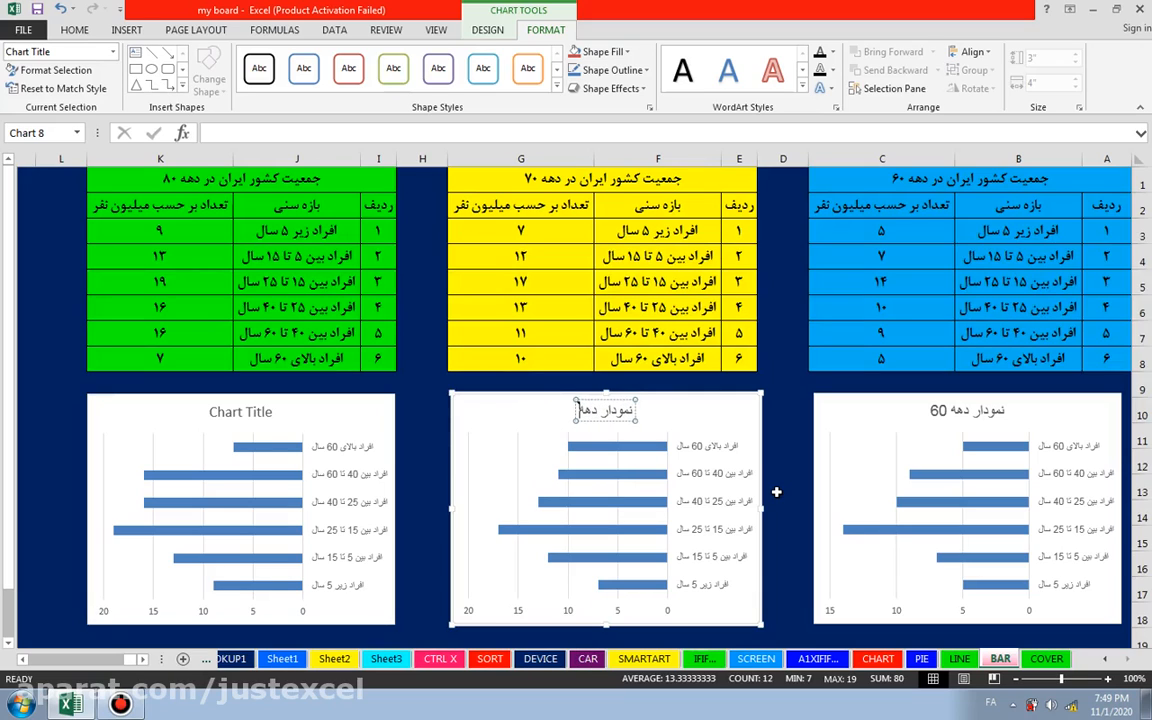
pyautogui.write('ه 70')
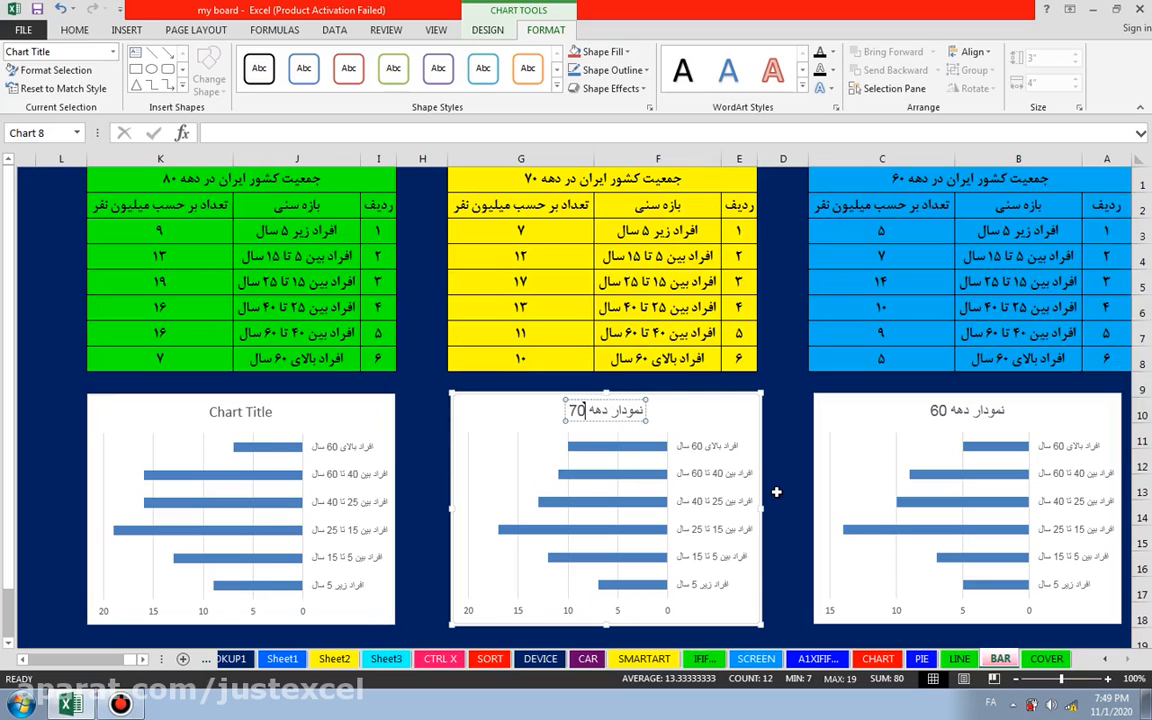
# Step: Change the title of the green table's chart to "نمودار دهه 80" and deselect the chart
pyautogui.click(228, 412)
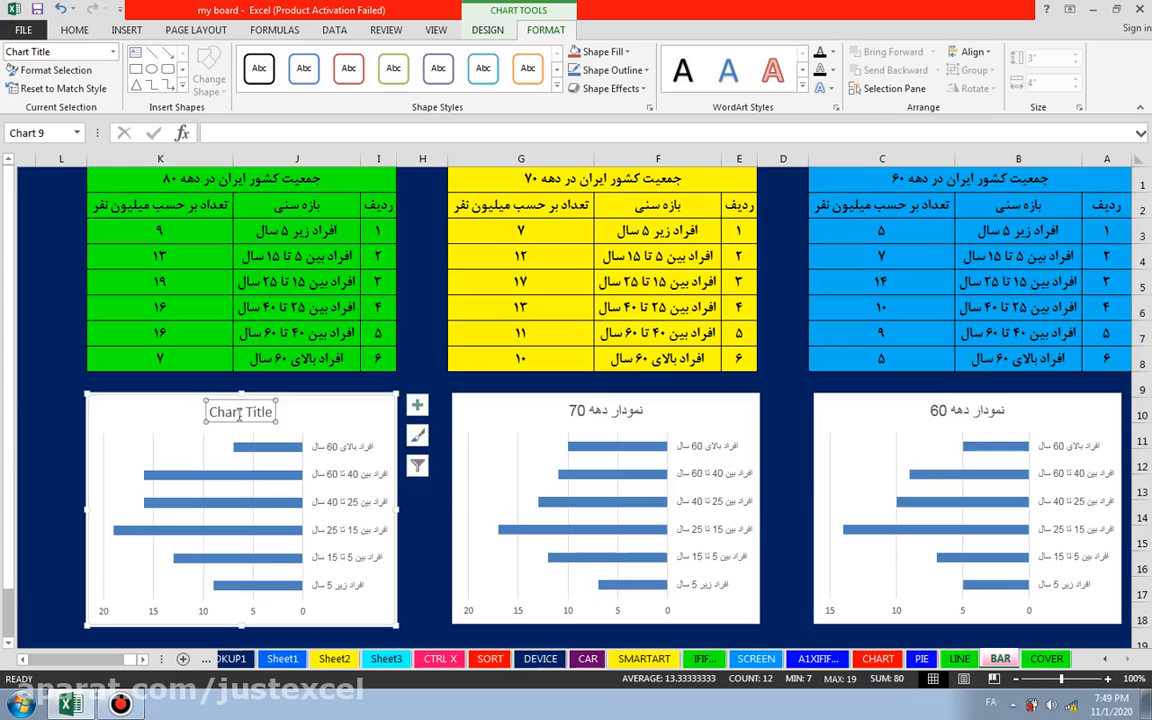
pyautogui.doubleClick(225, 412)
pyautogui.press('Delete')
pyautogui.press('Delete')
pyautogui.press('Delete')
pyautogui.press('Delete')
pyautogui.press('Delete')
pyautogui.press('Delete')
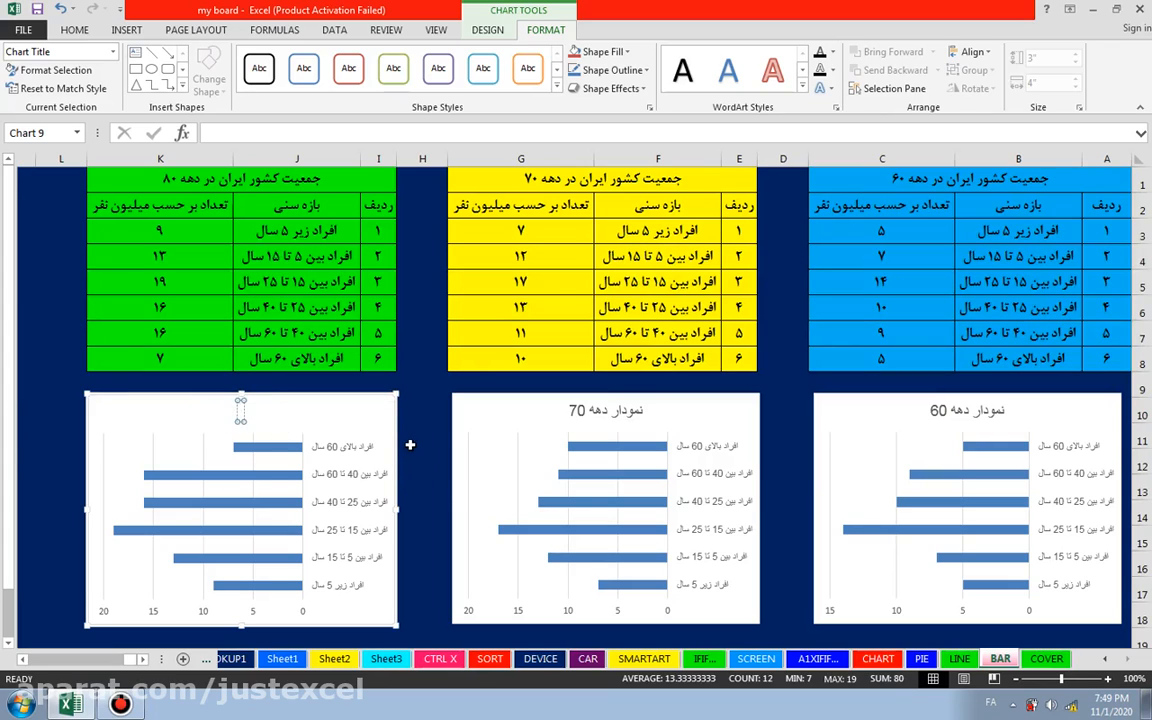
pyautogui.write('نمودار دهه 80')
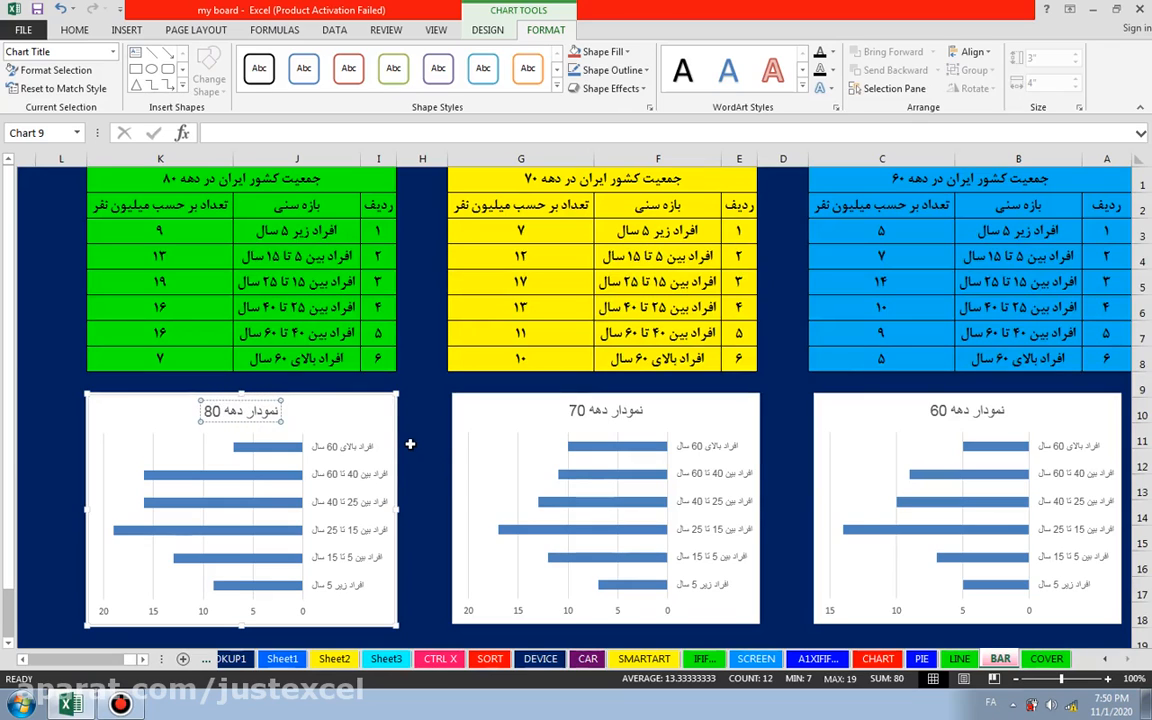
pyautogui.click(410, 444)
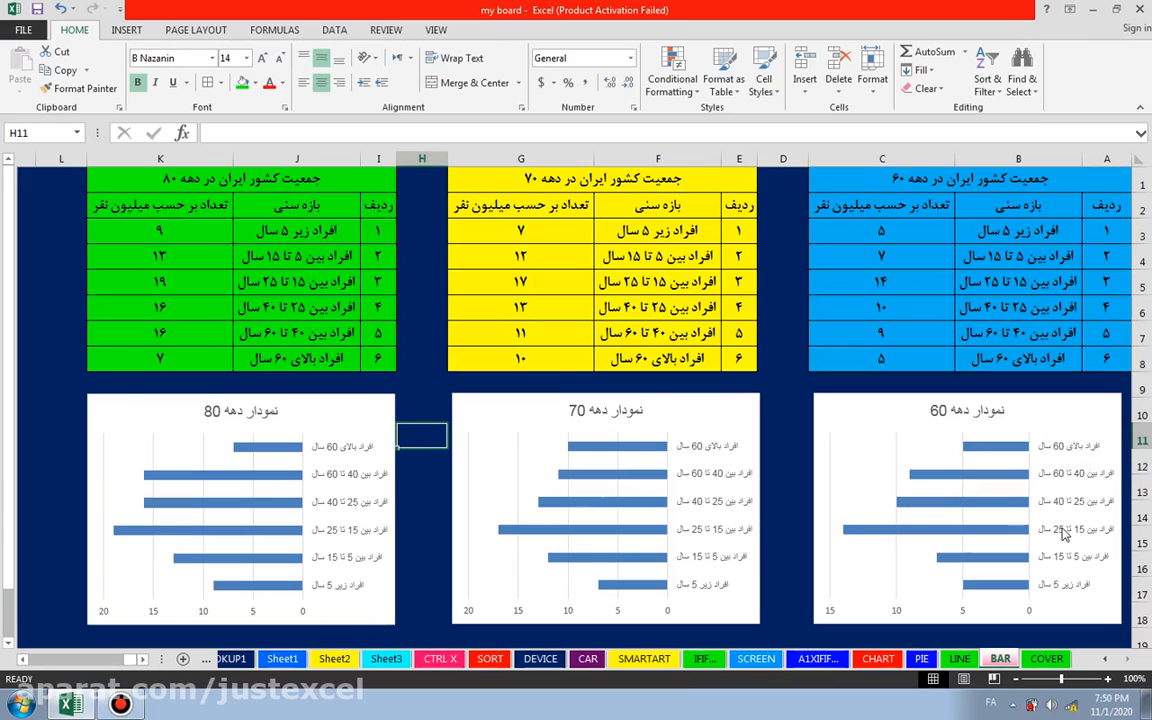
# Step: Format the category axis labels of the 60s chart as bold Arial, size 11, in black
pyautogui.click(1078, 594)
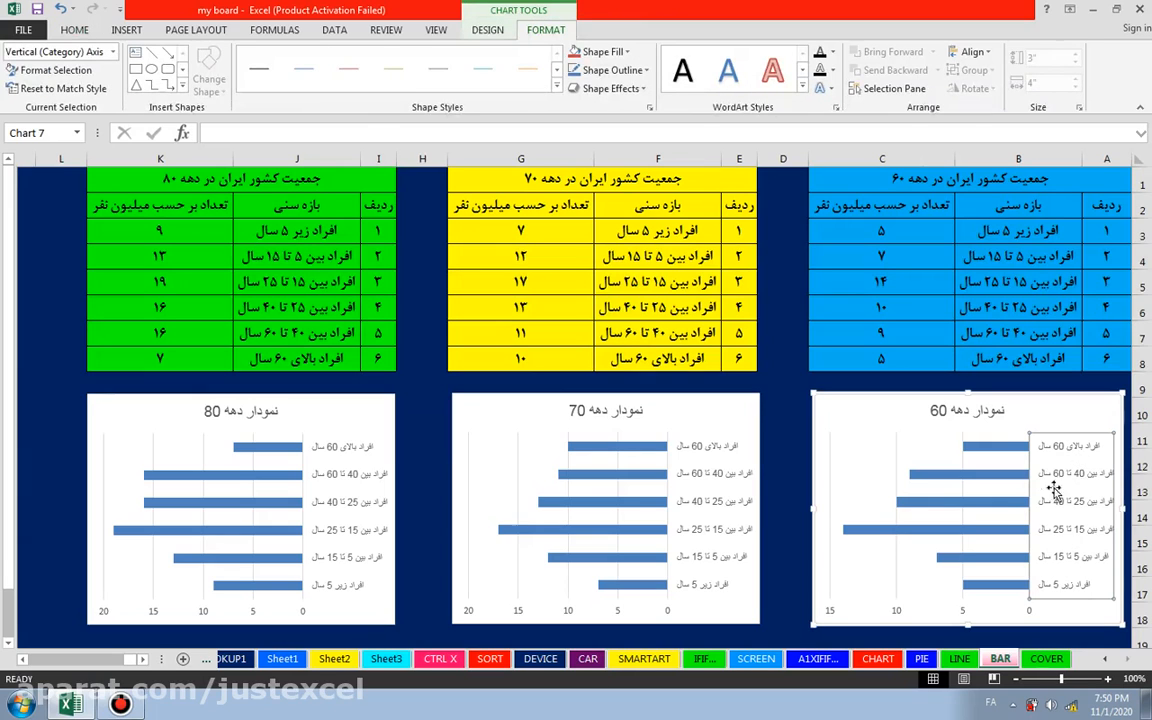
pyautogui.click(75, 31)
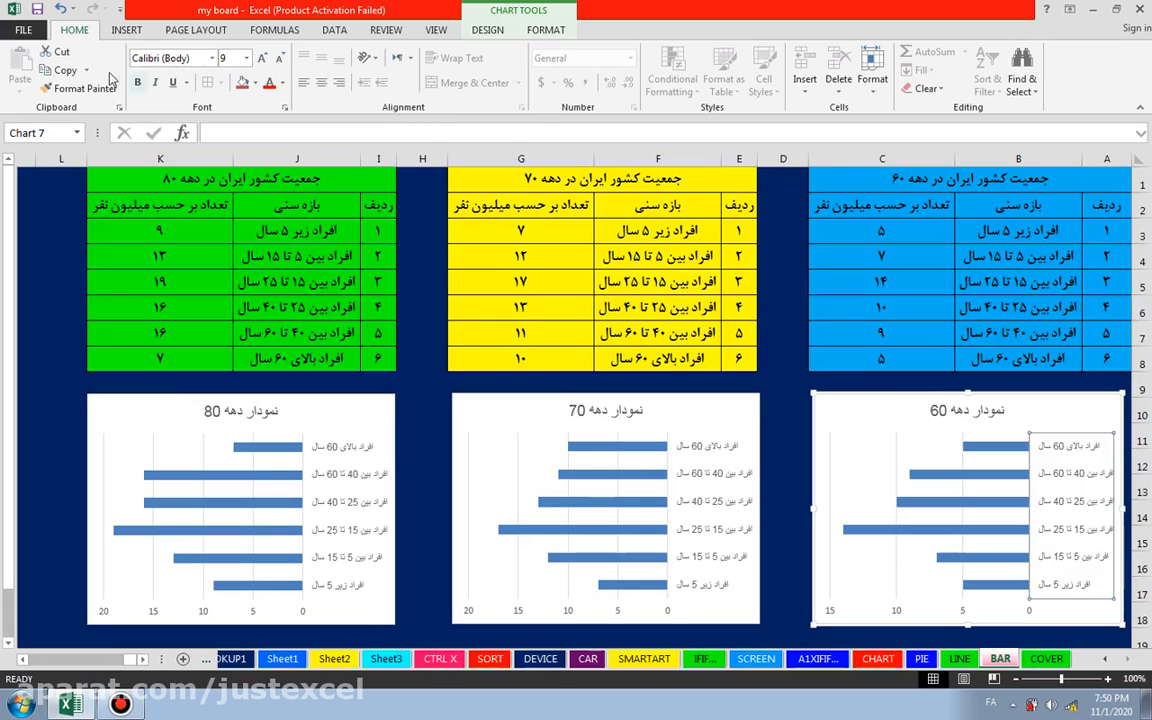
pyautogui.click(213, 59)
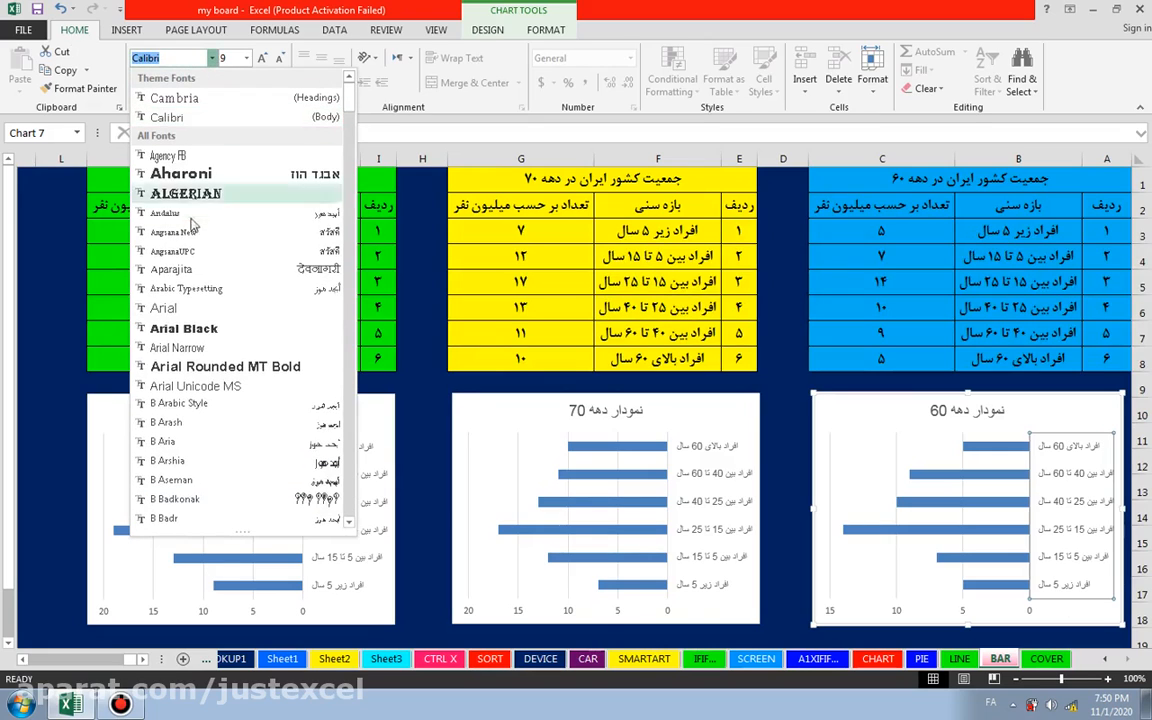
pyautogui.click(175, 311)
pyautogui.click(139, 83)
pyautogui.click(262, 60)
pyautogui.click(262, 60)
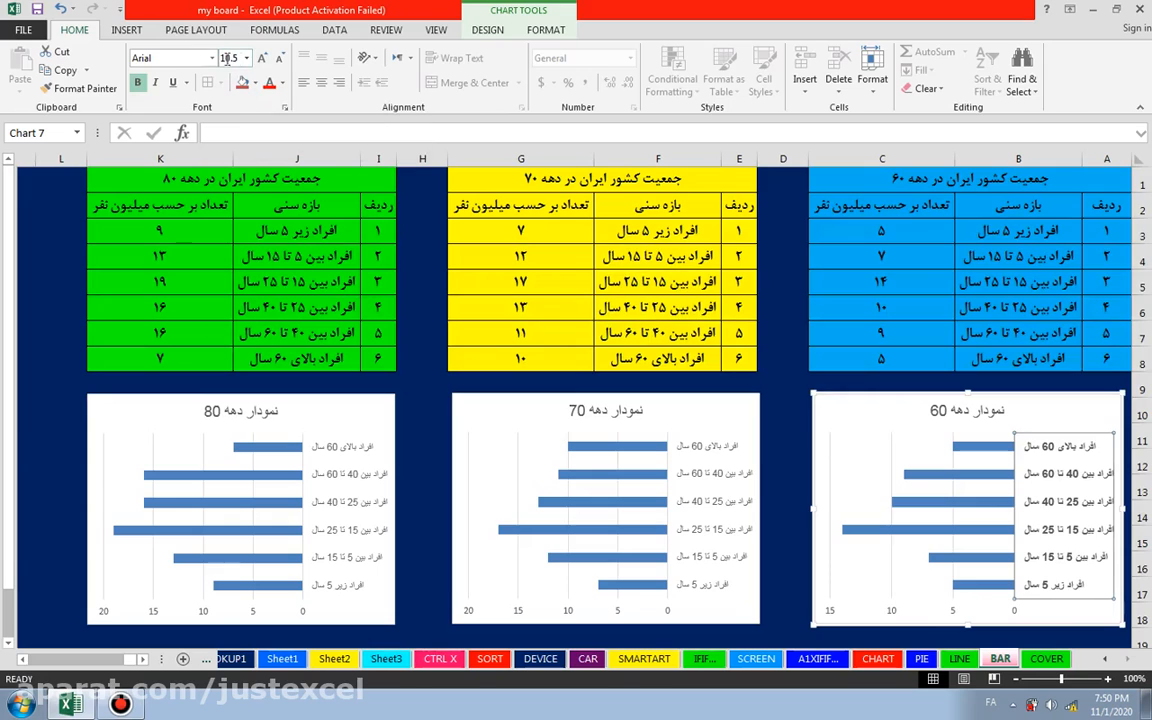
pyautogui.click(263, 60)
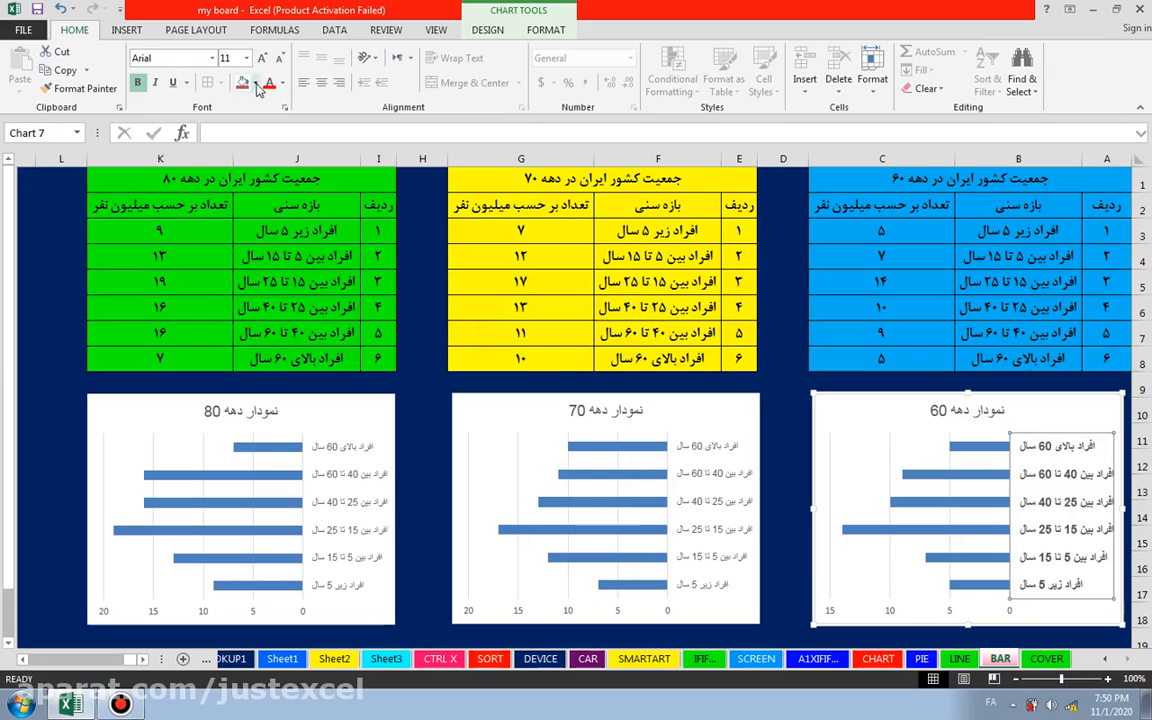
pyautogui.click(282, 86)
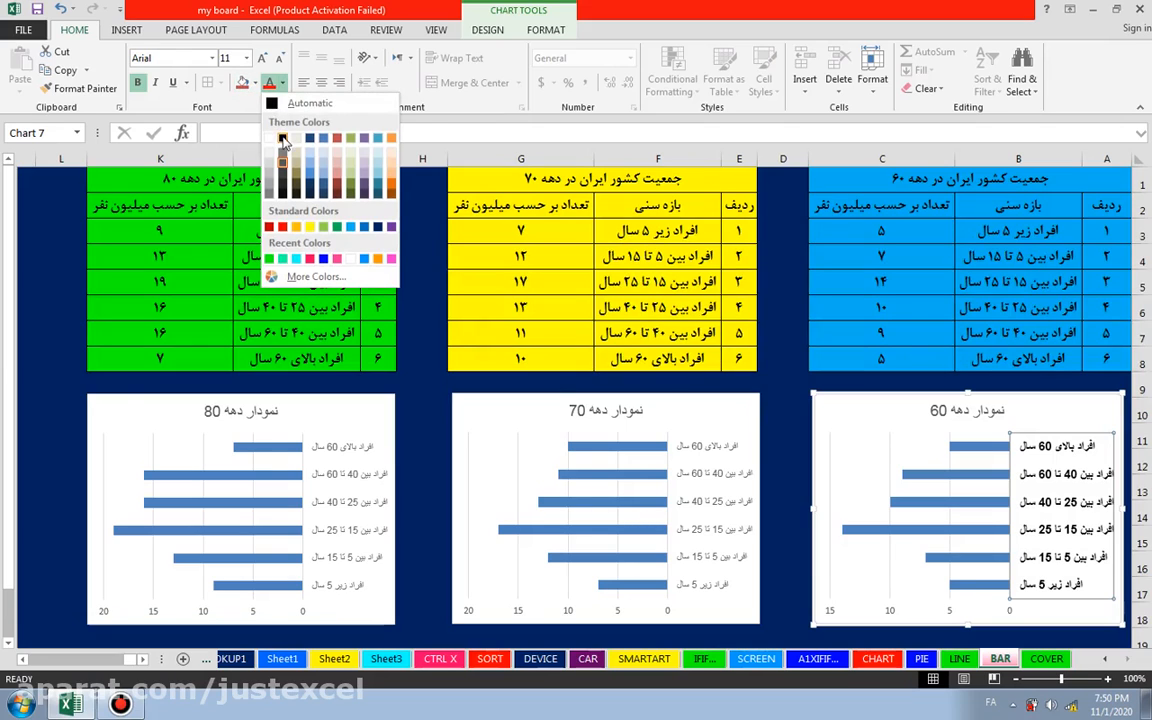
pyautogui.click(283, 138)
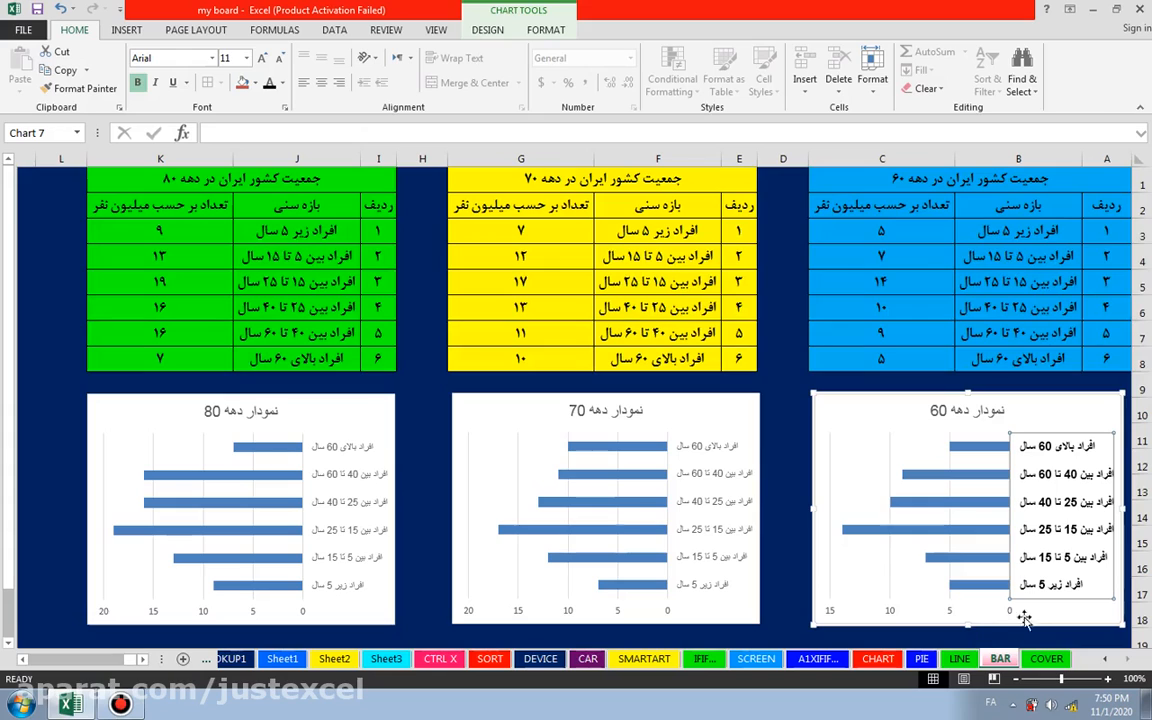
pyautogui.click(720, 508)
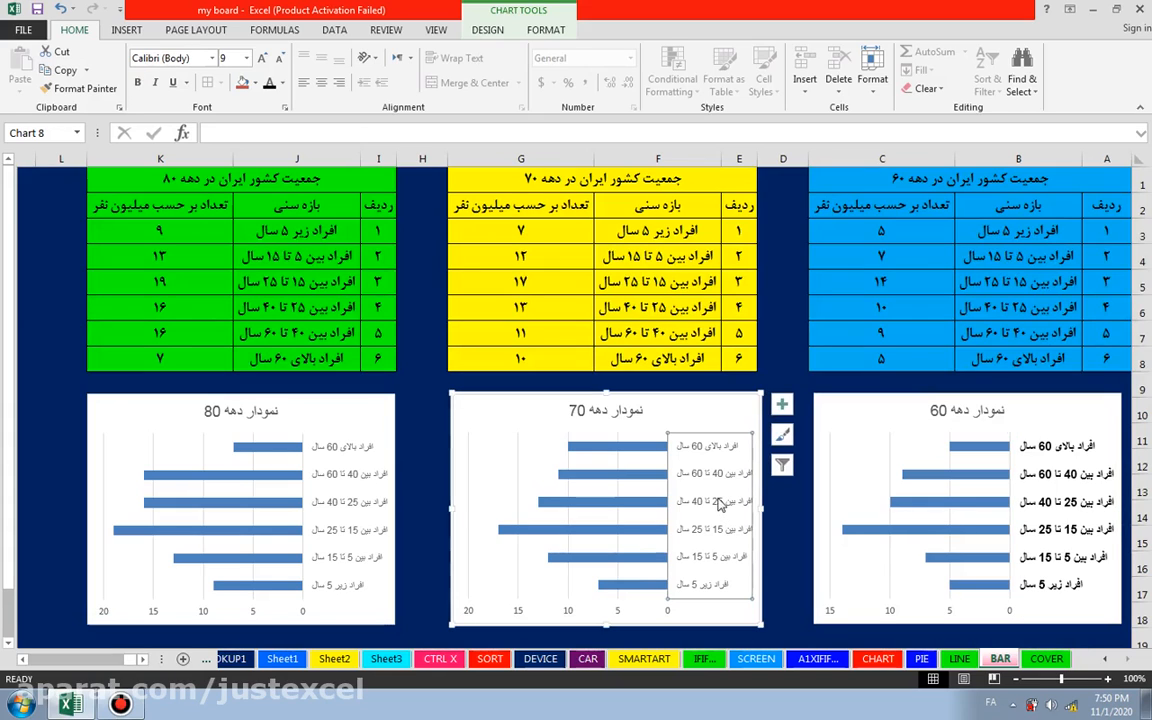
pyautogui.keyDown('ctrl'); pyautogui.click(395, 500); pyautogui.keyUp('ctrl')
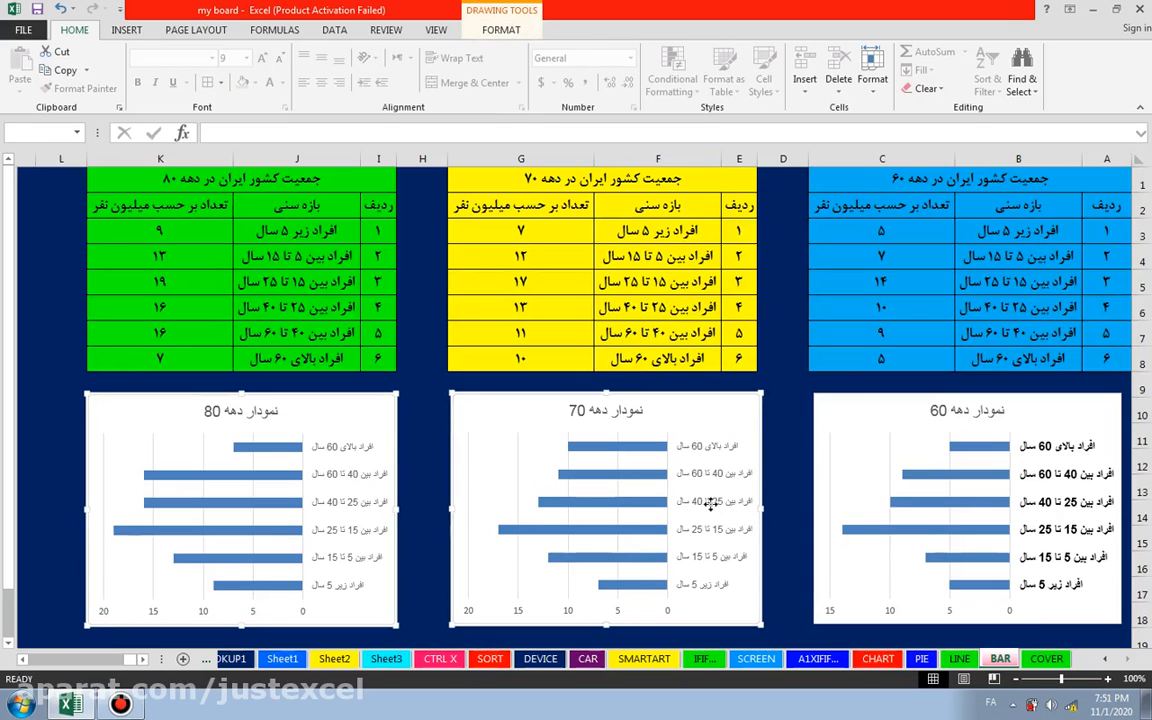
pyautogui.click(797, 456)
# Step: Format the category axis labels of the 70s chart as bold Arial, size 11, in black
pyautogui.click(715, 452)
pyautogui.click(715, 452)
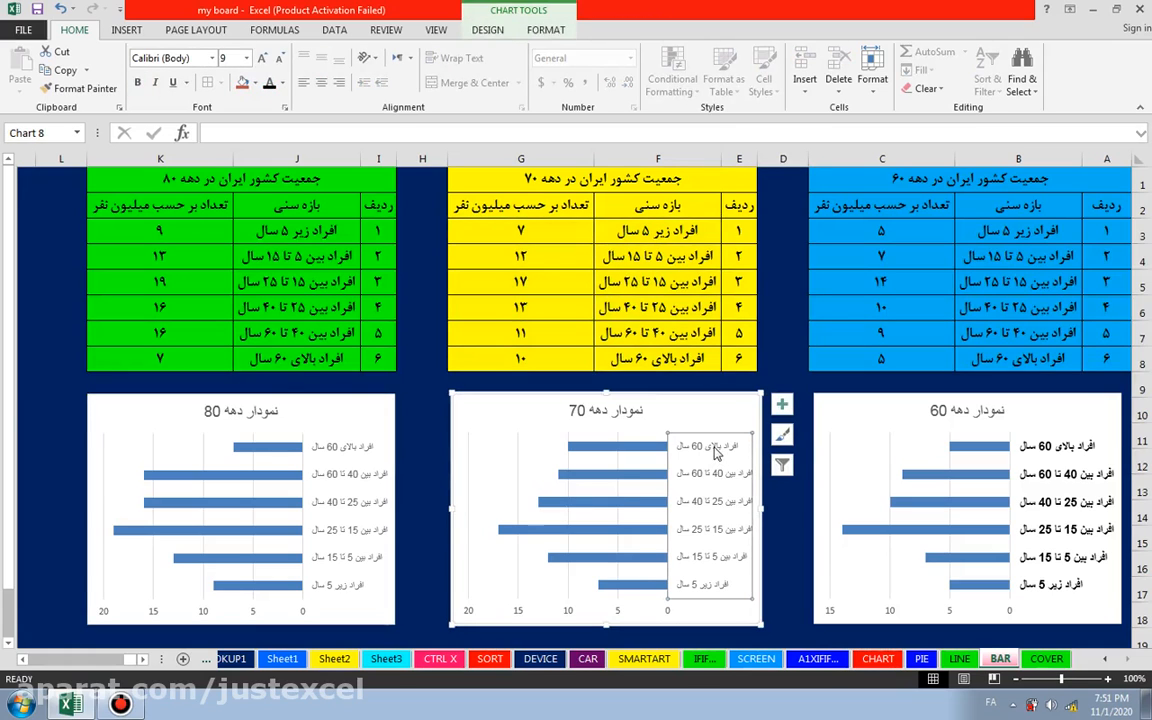
pyautogui.click(263, 59)
pyautogui.click(263, 59)
pyautogui.click(137, 82)
pyautogui.click(211, 58)
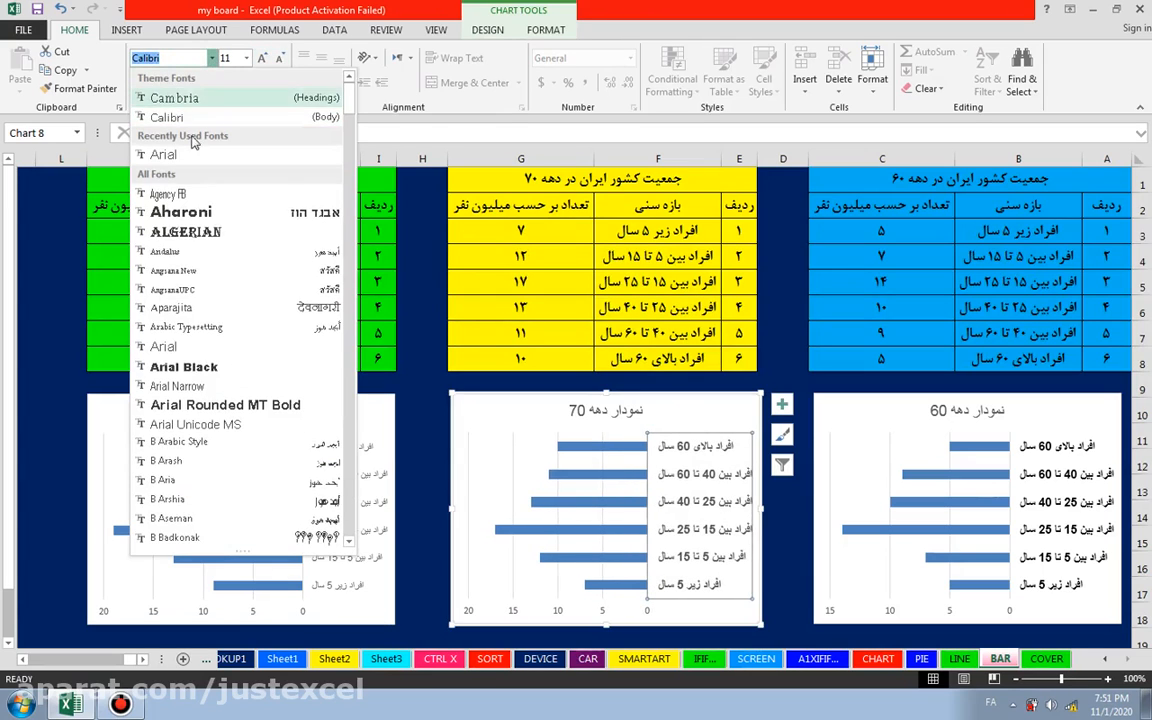
pyautogui.click(155, 312)
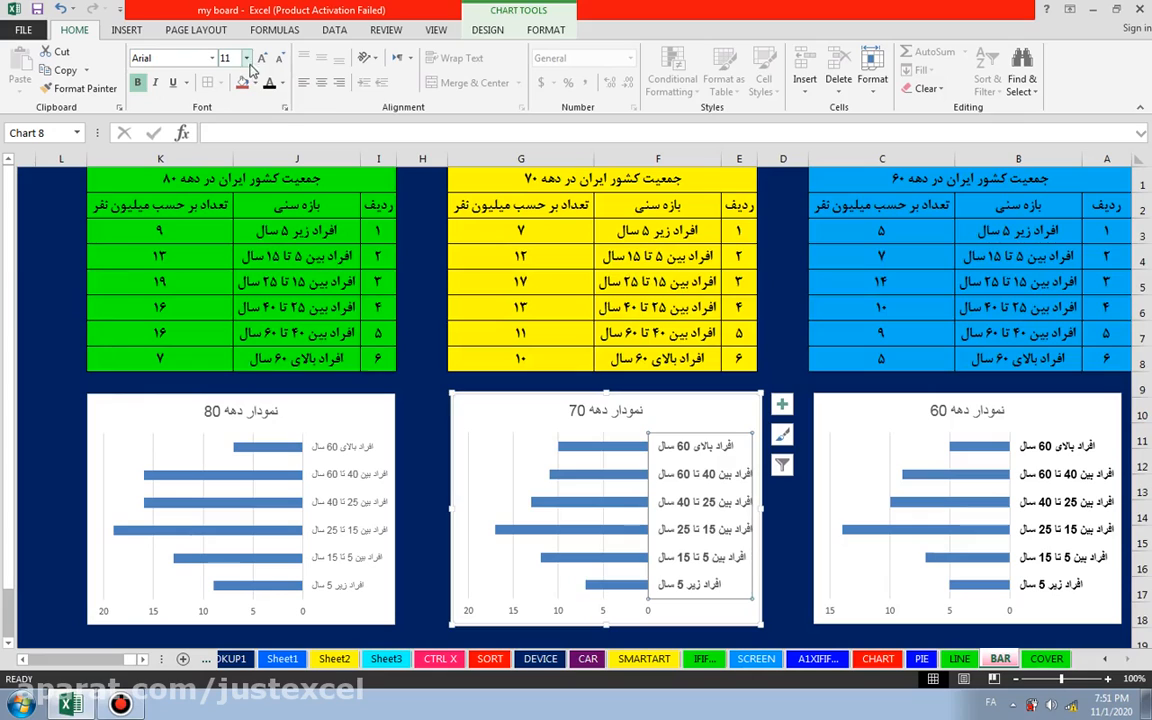
pyautogui.click(282, 83)
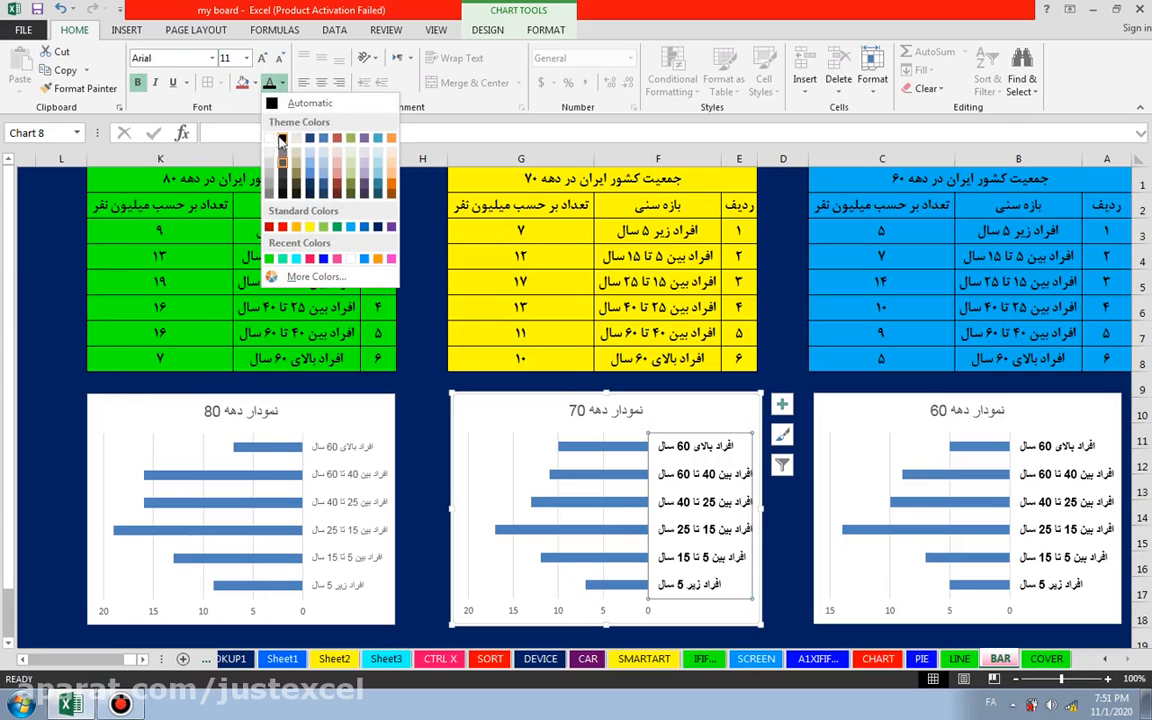
pyautogui.click(282, 140)
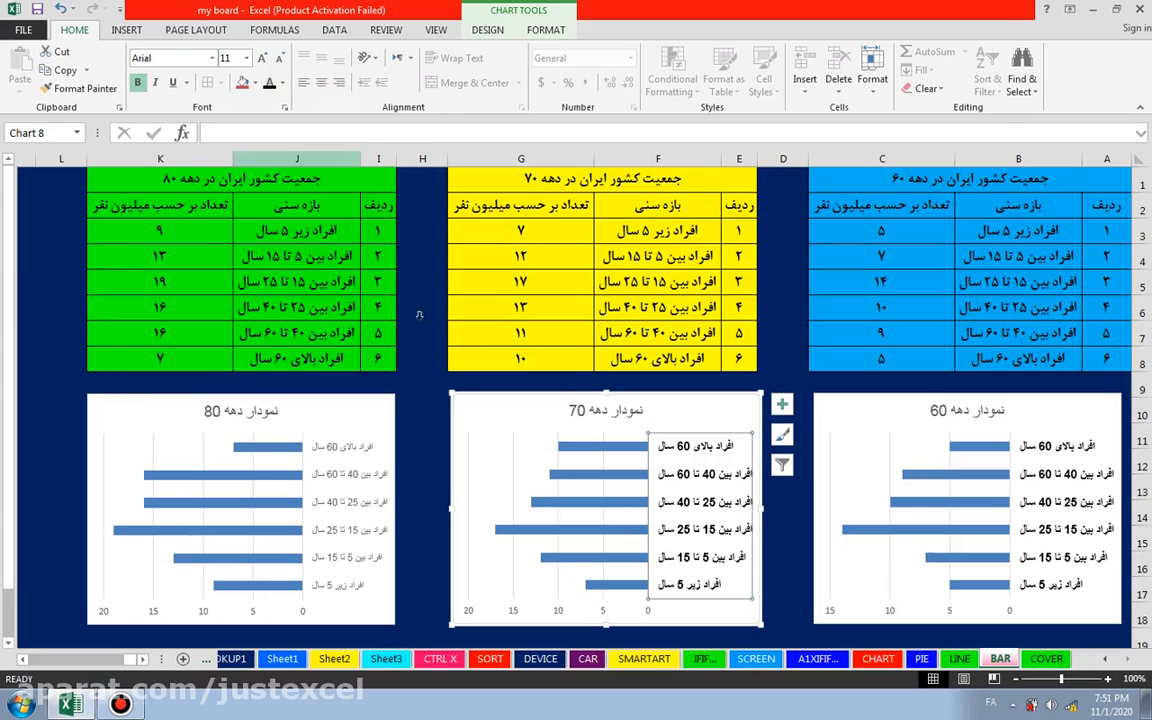
# Step: Format the category axis labels of the 80s chart as bold Arial, size 11, in black, and deselect the chart
pyautogui.click(366, 537)
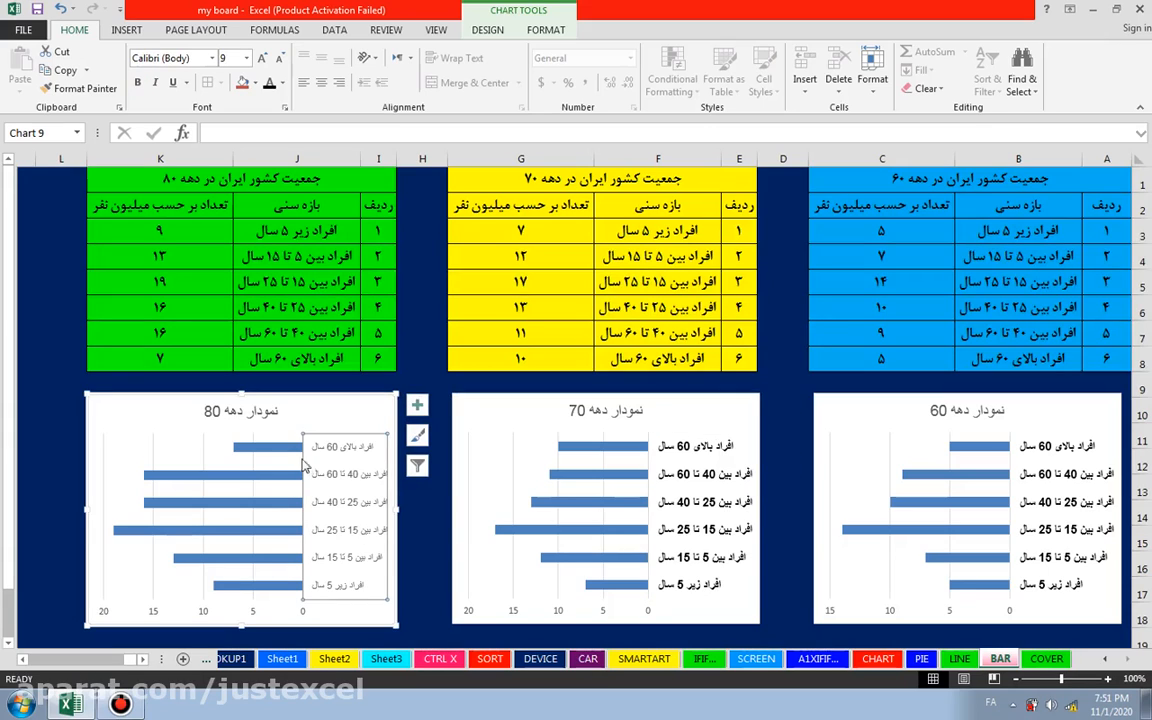
pyautogui.click(262, 60)
pyautogui.click(262, 60)
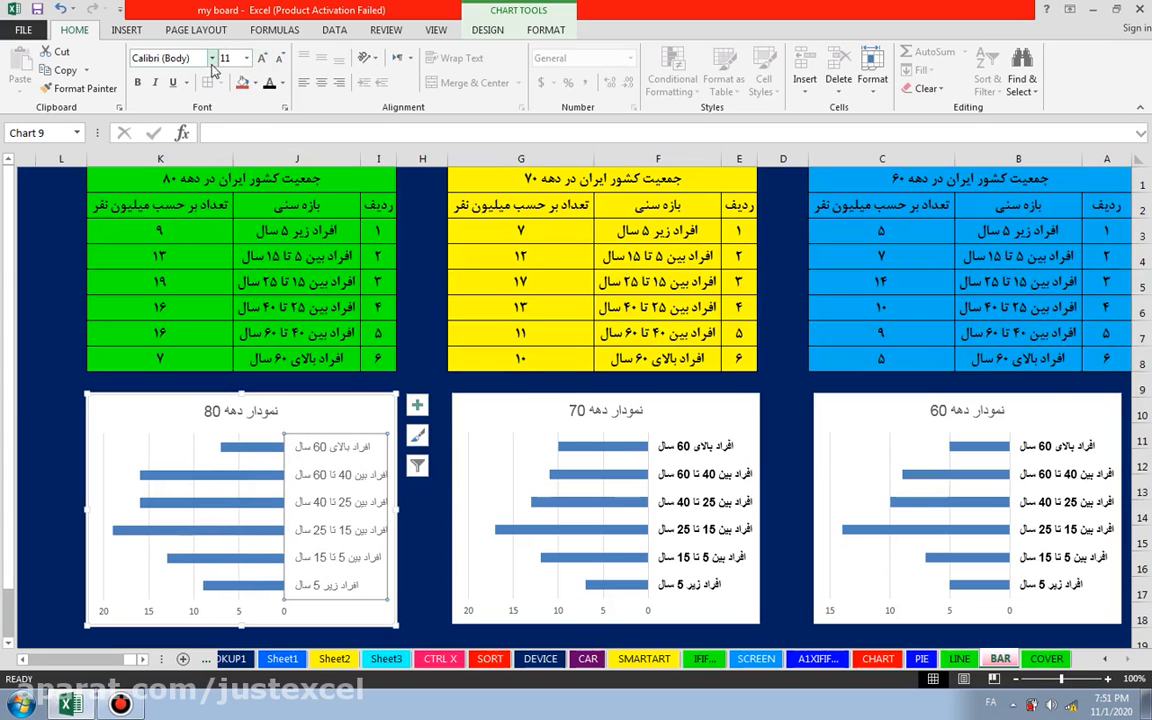
pyautogui.click(212, 59)
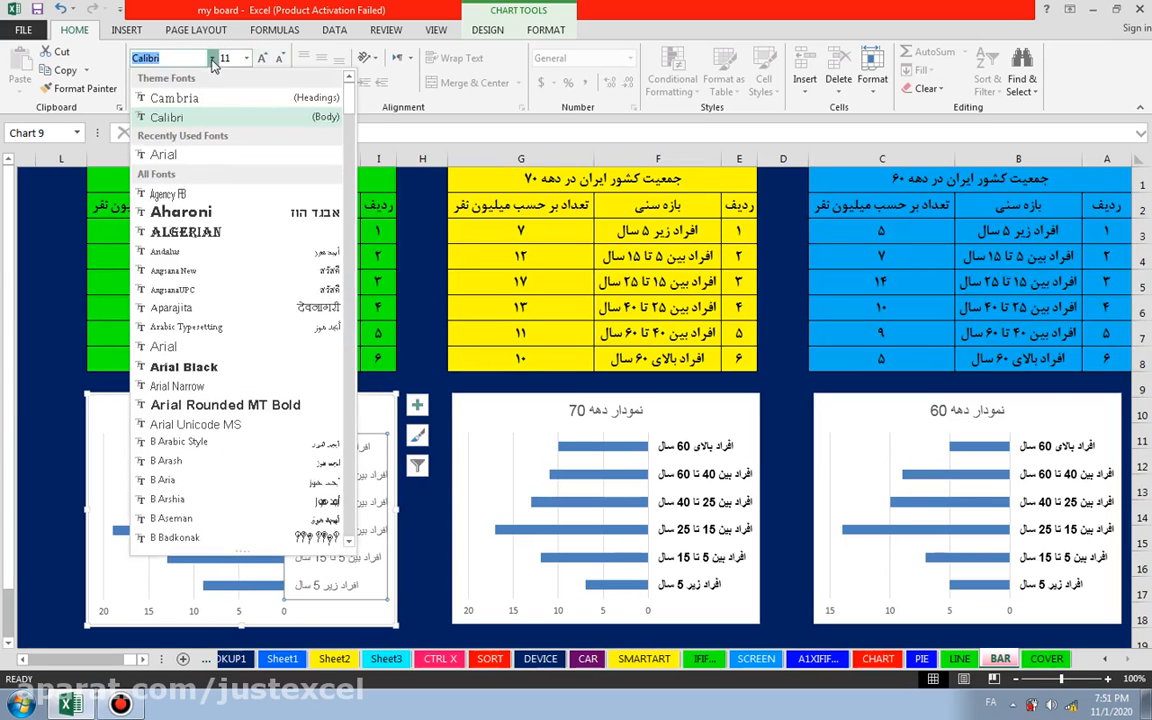
pyautogui.click(163, 346)
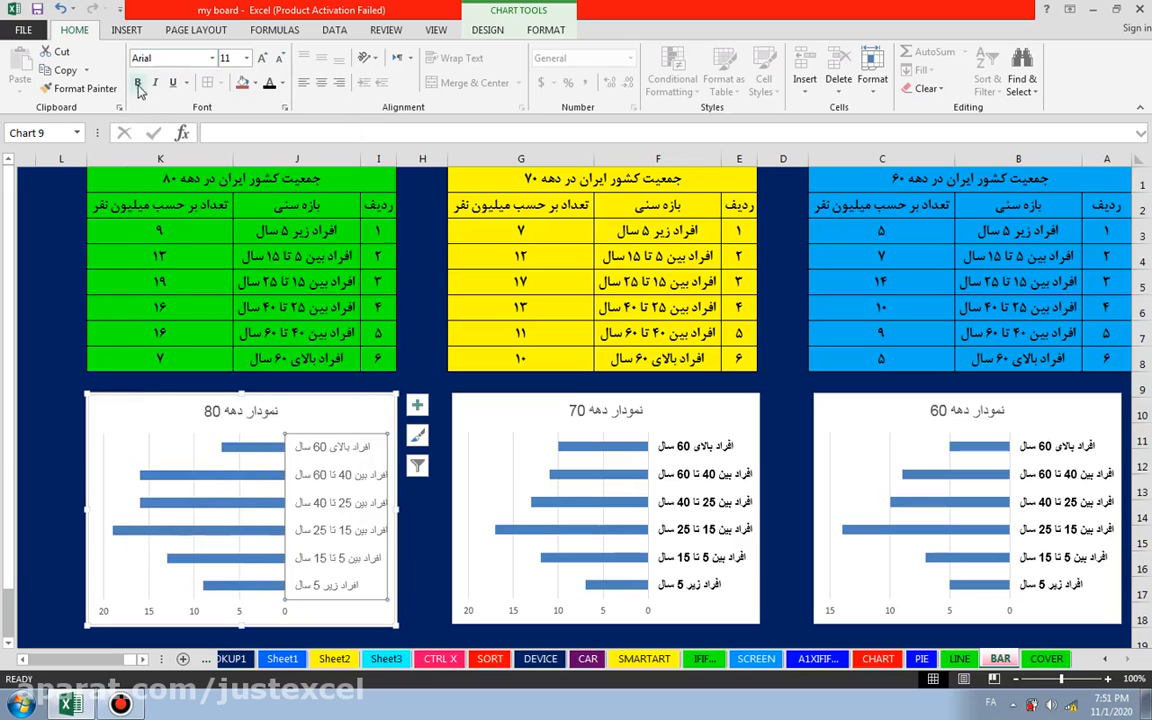
pyautogui.click(284, 86)
pyautogui.click(289, 139)
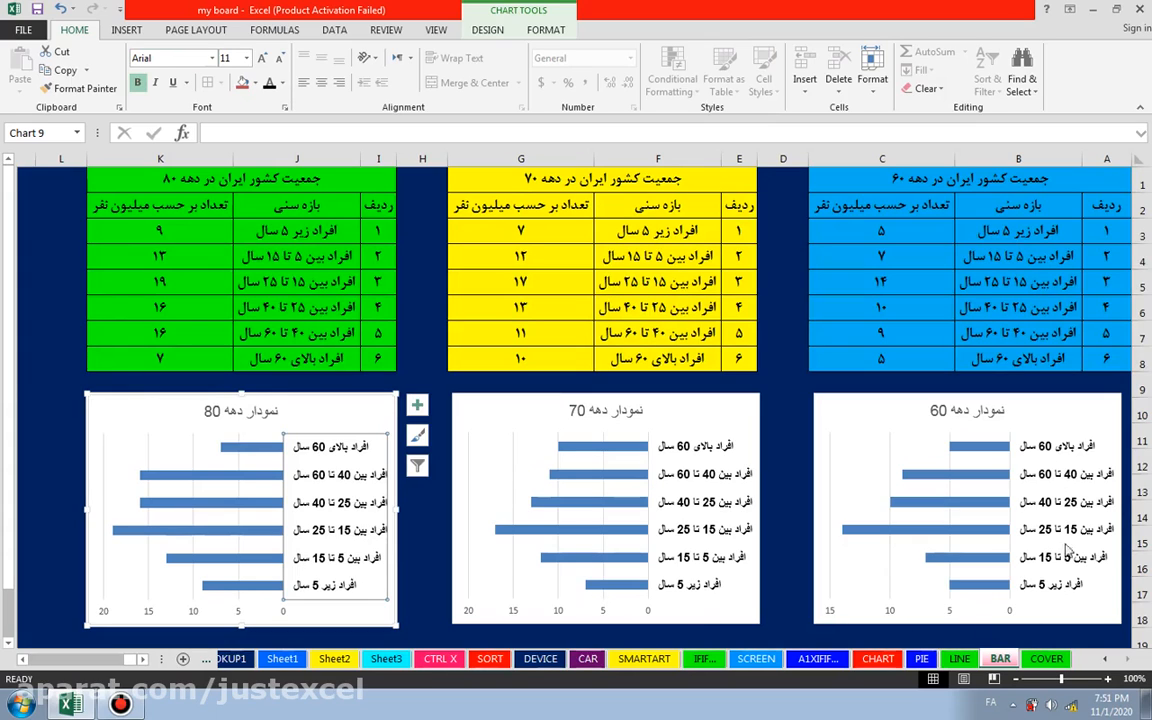
pyautogui.press('Escape')
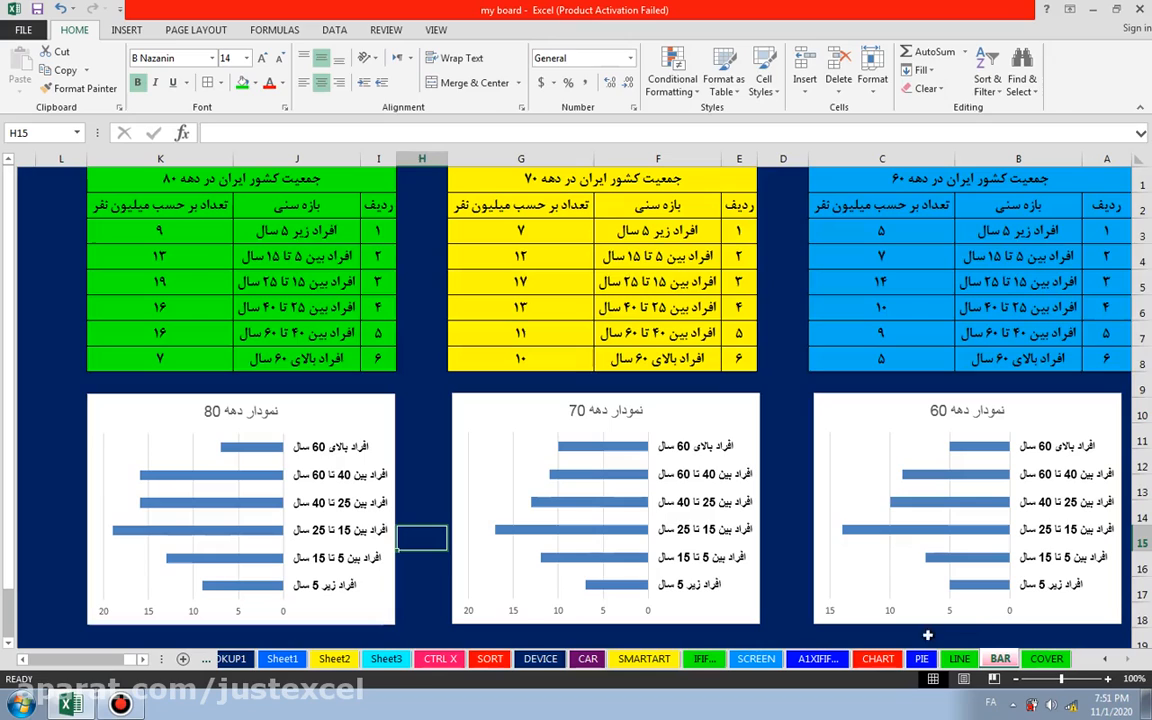
# Step: Format the value axis numbers of the 60s chart as bold Arial, size 11, in black
pyautogui.click(1010, 615)
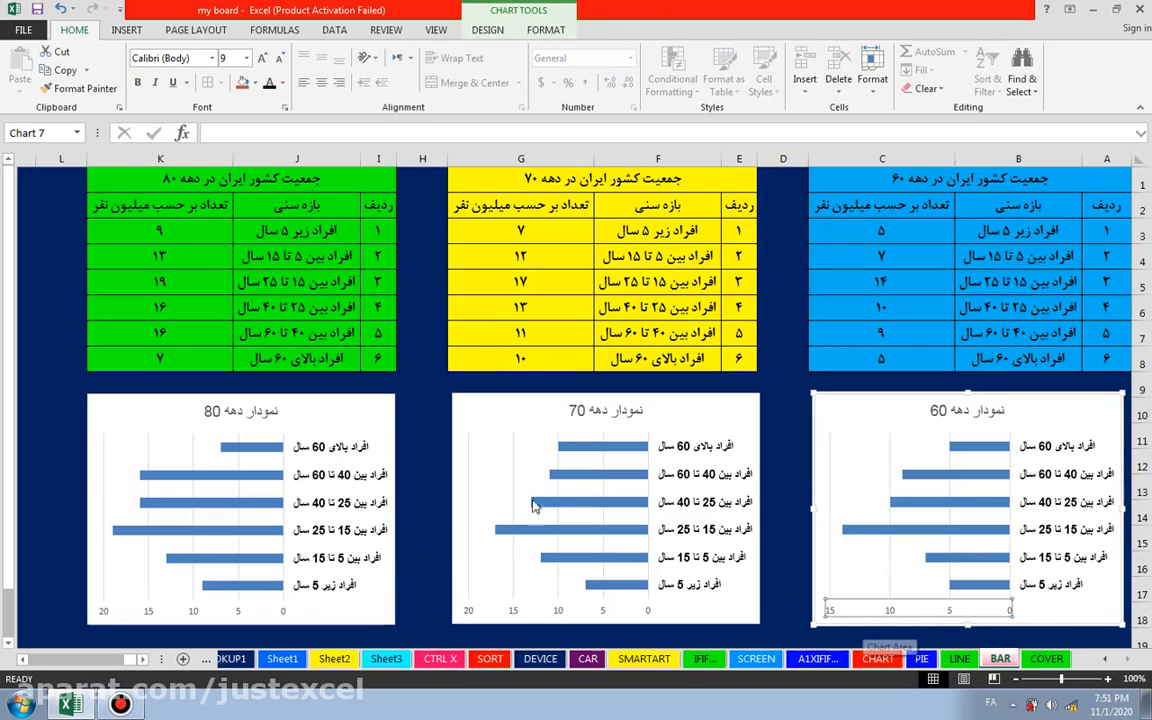
pyautogui.click(264, 58)
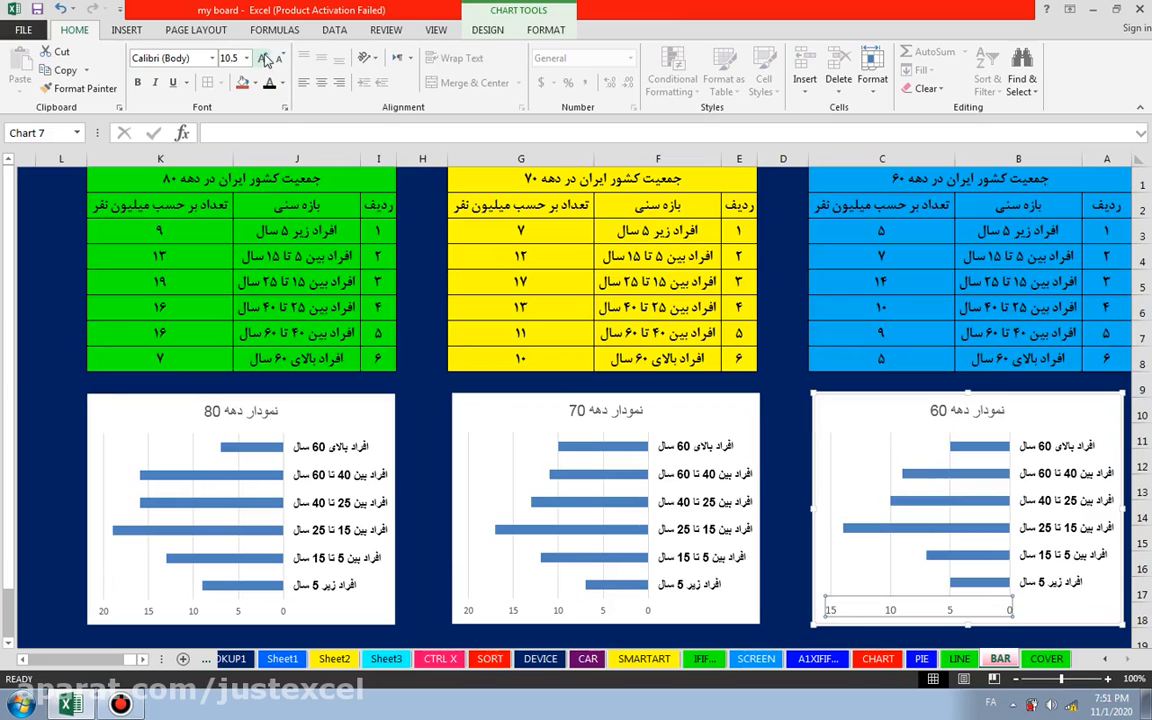
pyautogui.click(264, 58)
pyautogui.click(194, 58)
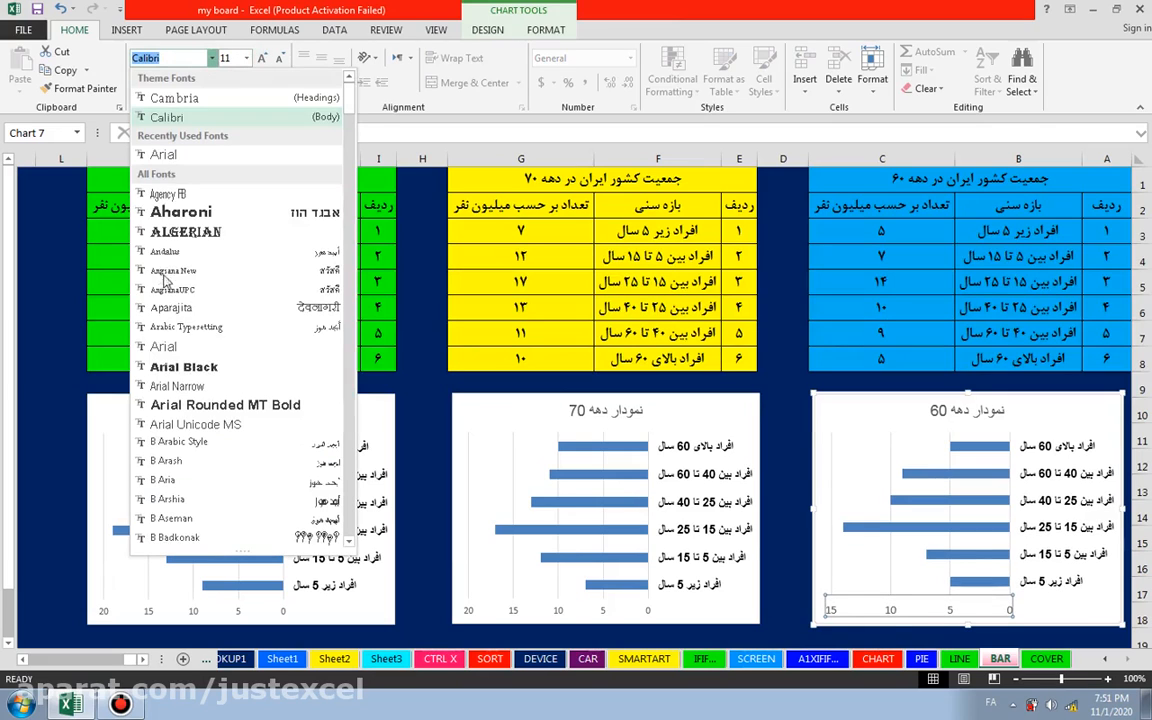
pyautogui.click(160, 346)
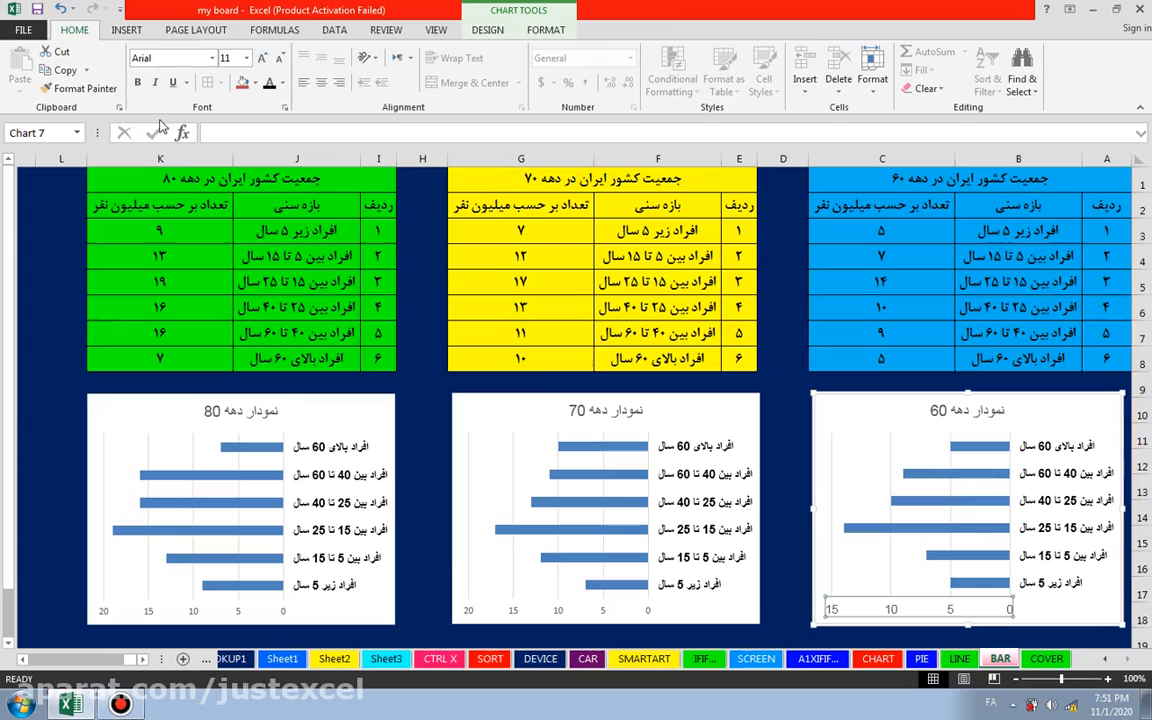
pyautogui.click(137, 82)
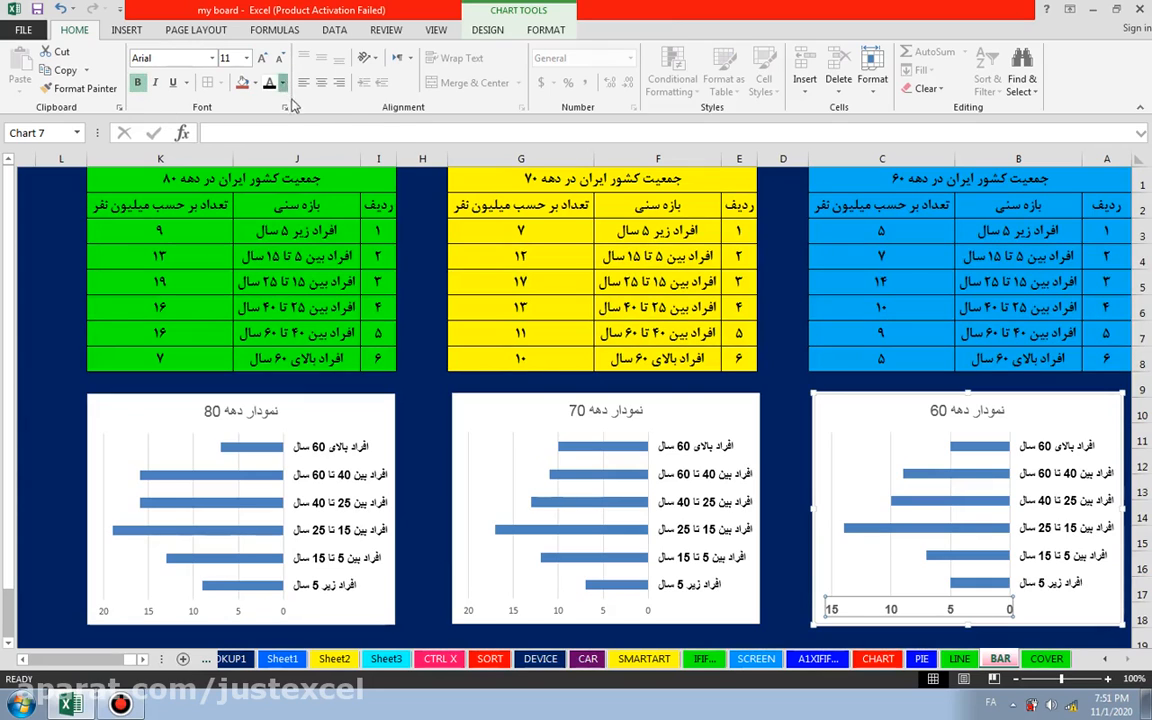
pyautogui.click(283, 83)
pyautogui.click(283, 140)
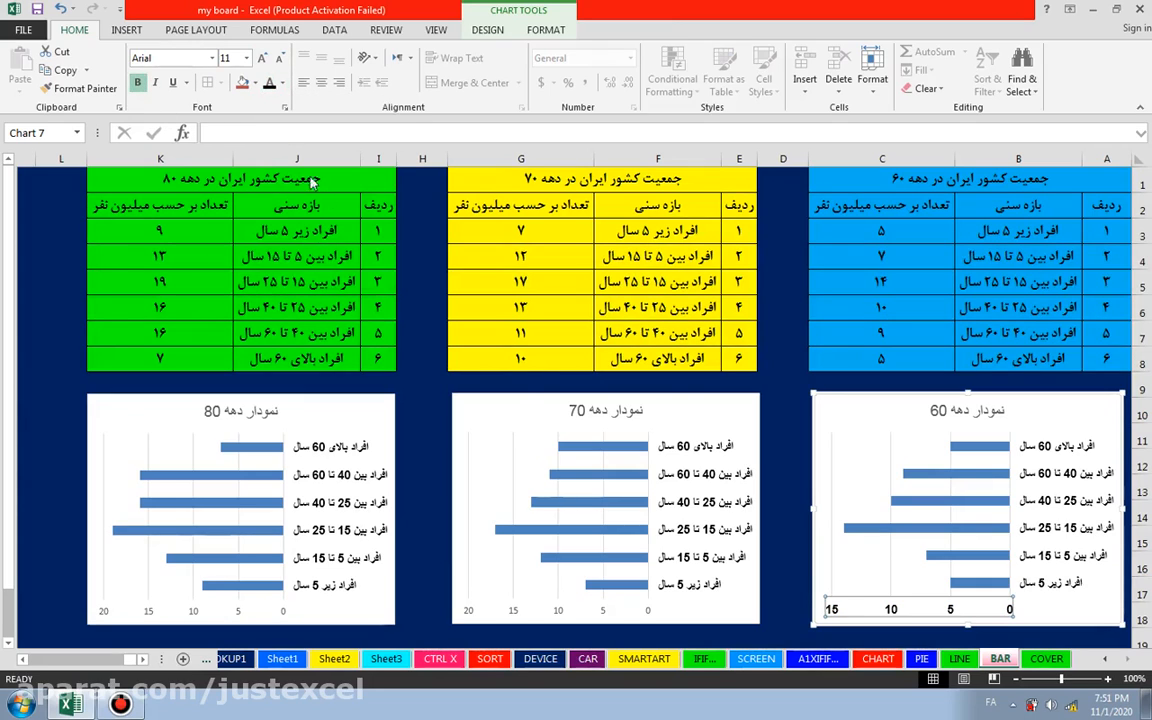
# Step: Format the value axis numbers of the 70s chart as bold Arial, size 11
pyautogui.click(642, 610)
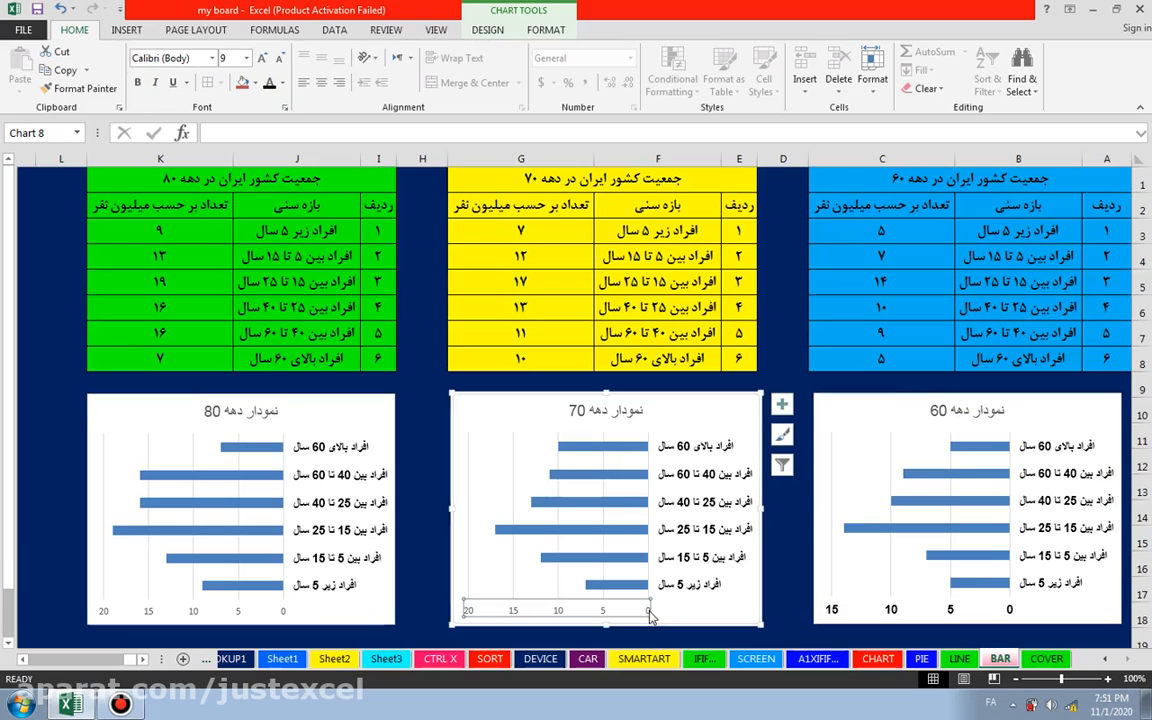
pyautogui.click(215, 57)
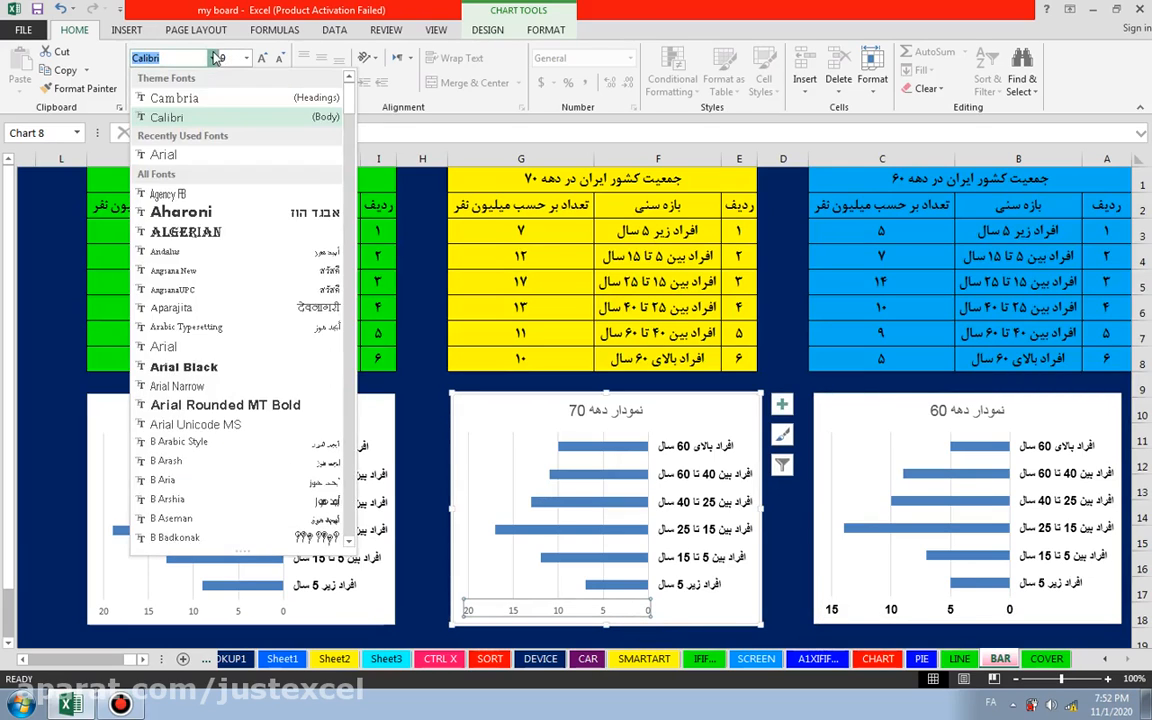
pyautogui.click(163, 154)
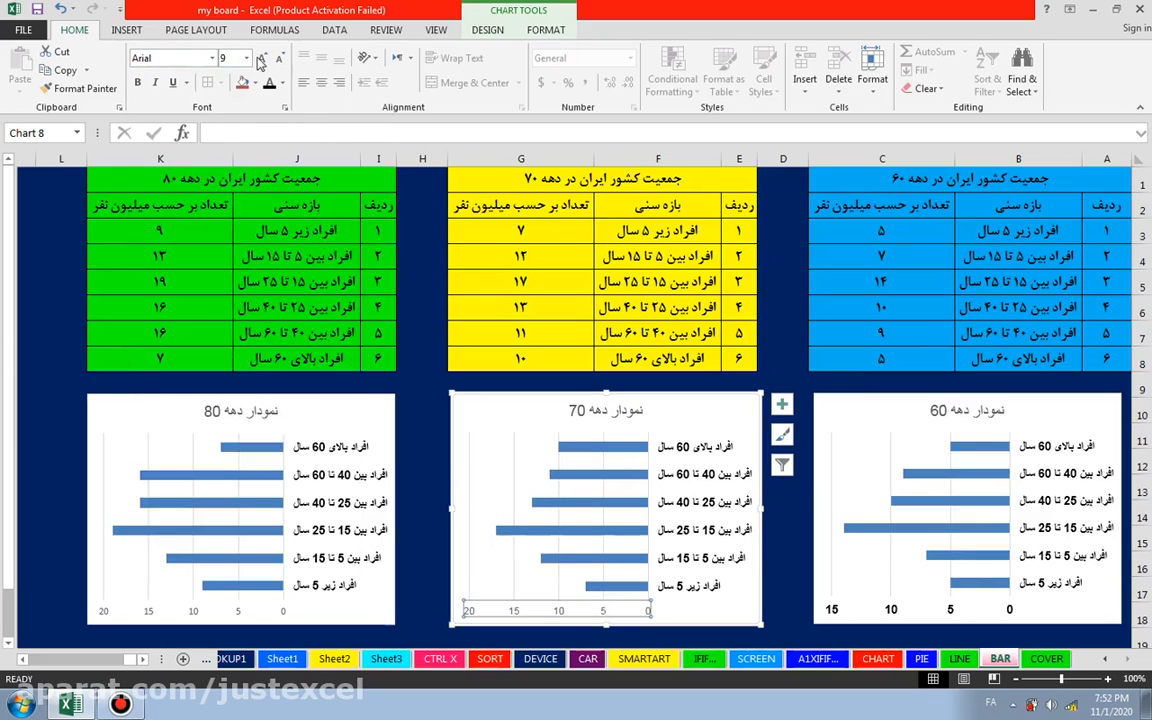
pyautogui.click(261, 60)
pyautogui.click(261, 60)
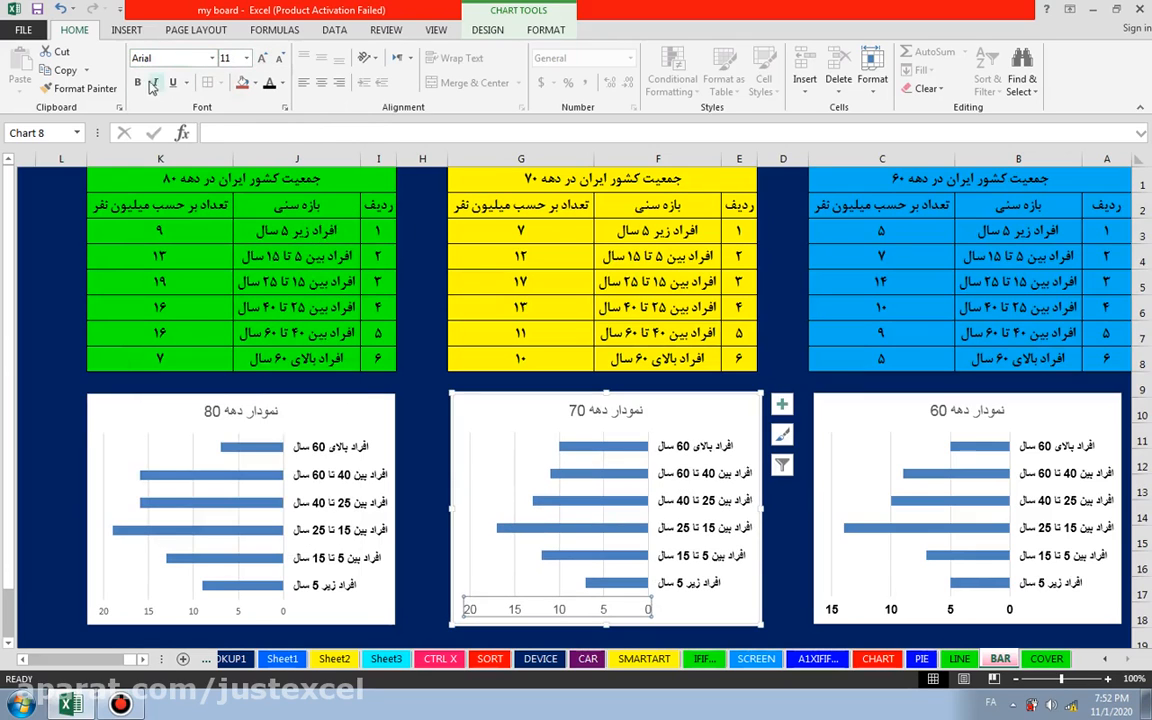
pyautogui.click(137, 82)
pyautogui.click(283, 83)
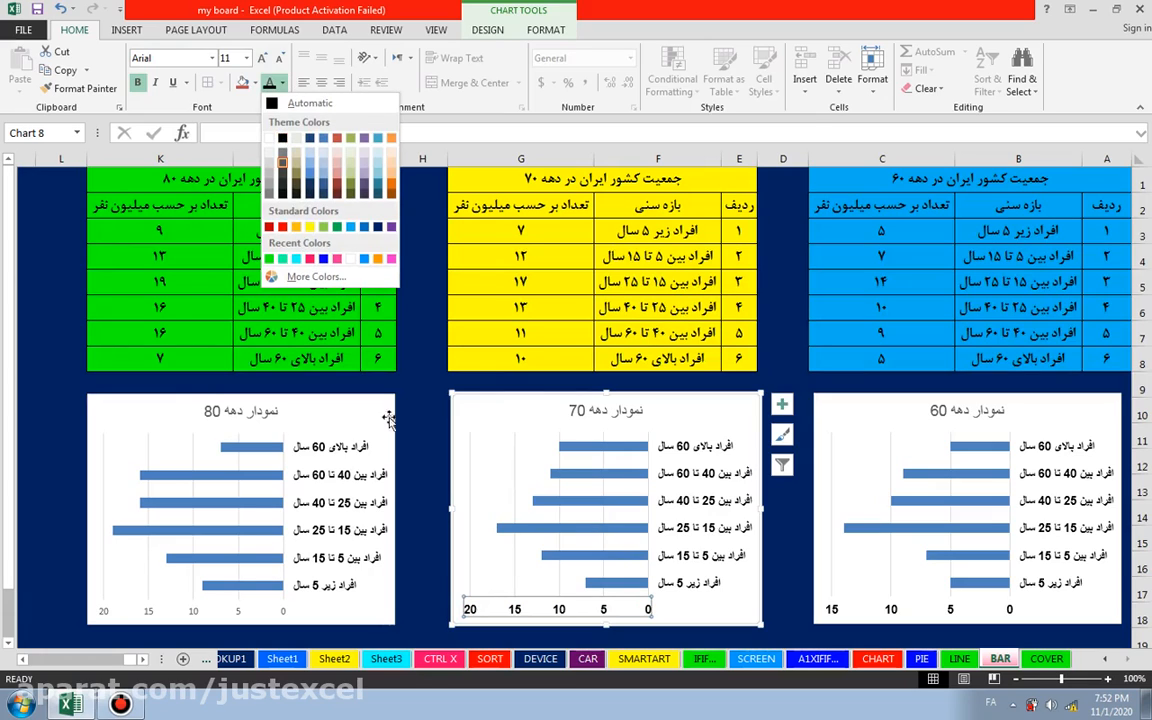
# Step: Format the value axis numbers of the 80s chart as bold Arial, size 11, in black, and deselect the chart
pyautogui.click(240, 617)
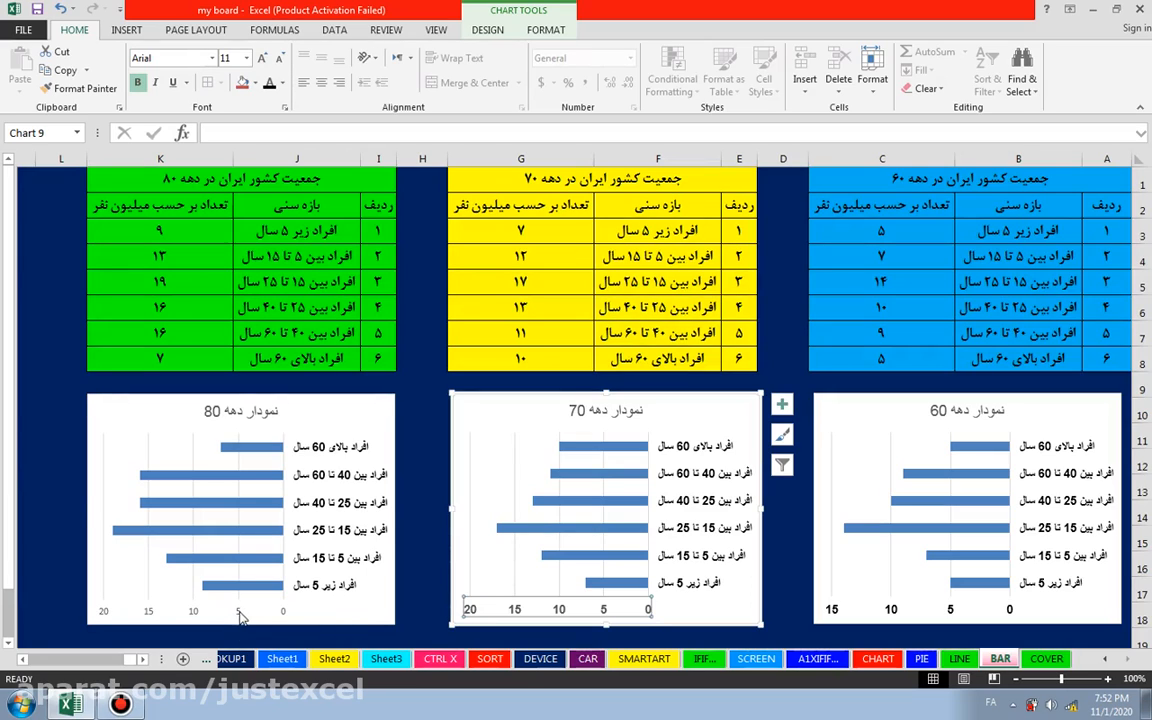
pyautogui.click(240, 617)
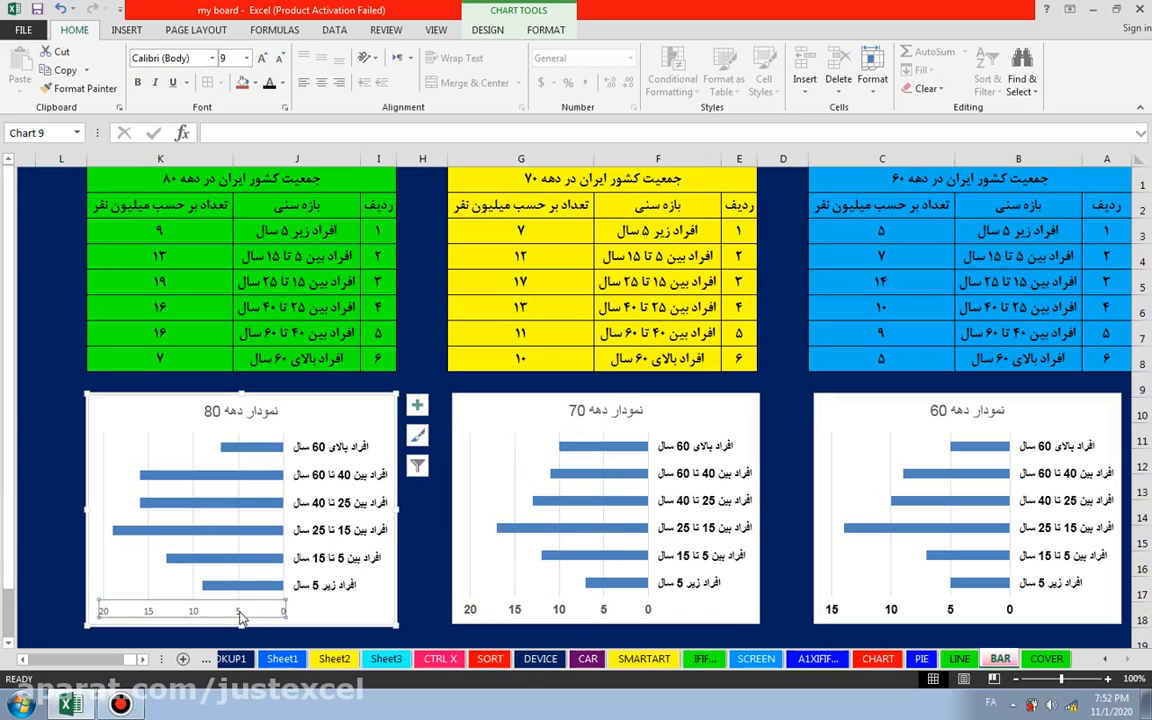
pyautogui.click(212, 58)
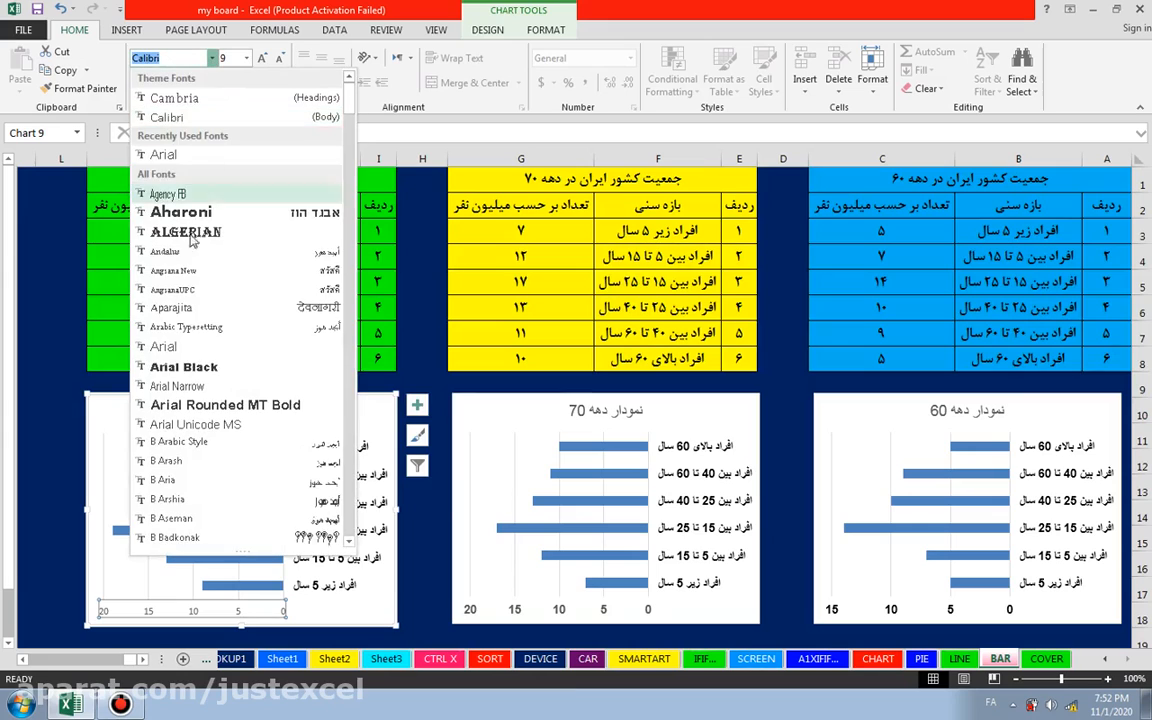
pyautogui.click(163, 347)
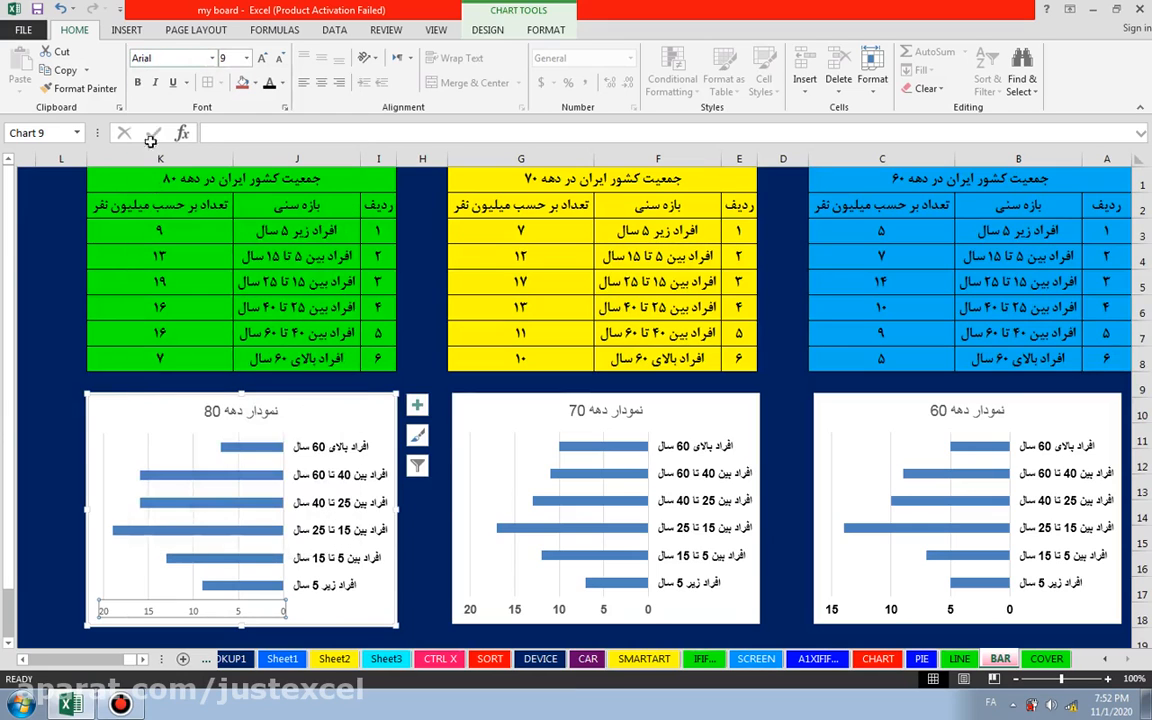
pyautogui.click(246, 58)
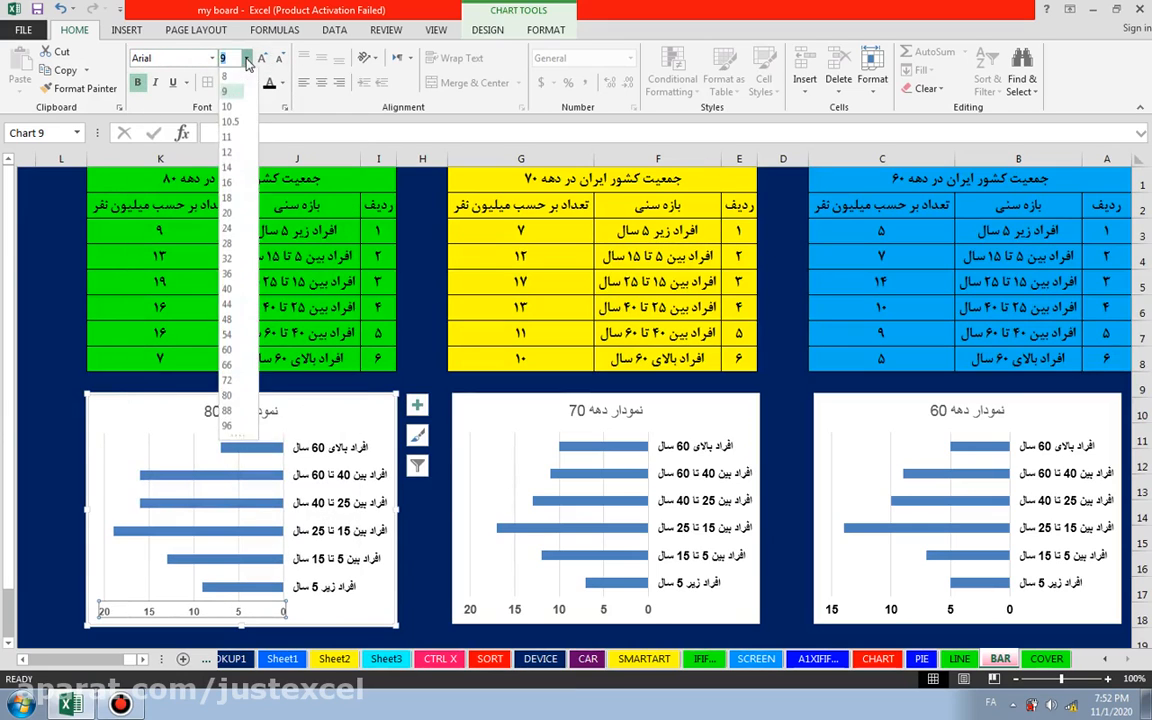
pyautogui.click(226, 137)
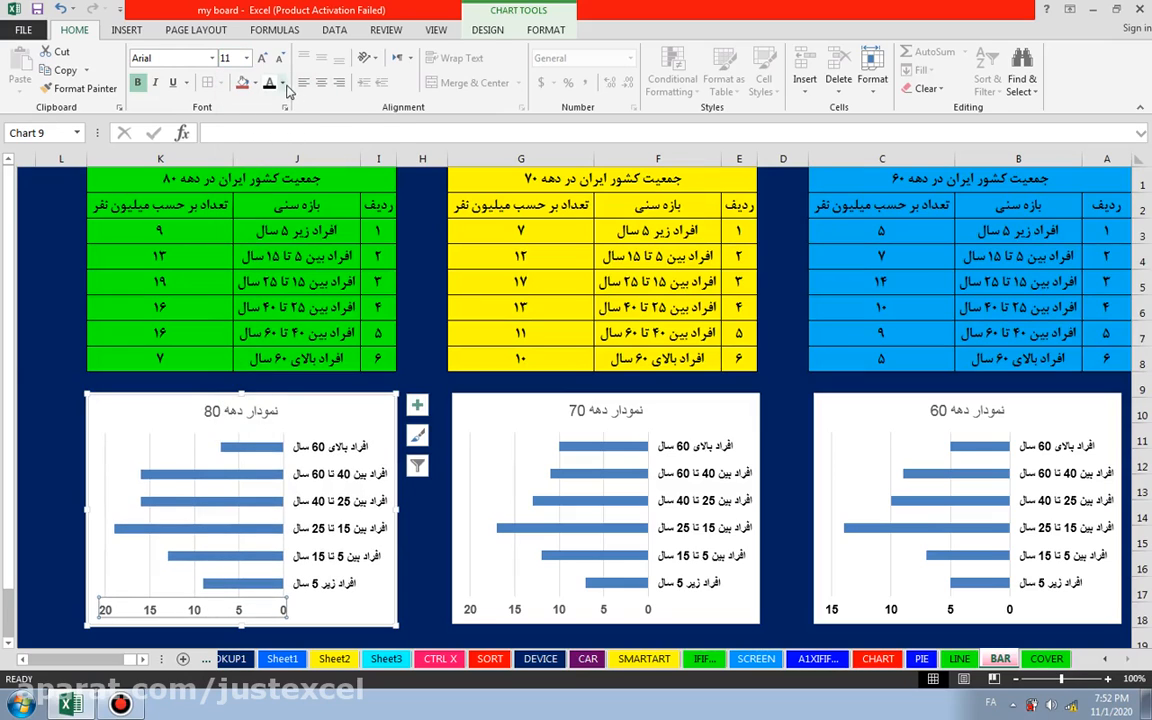
pyautogui.click(284, 84)
pyautogui.click(282, 141)
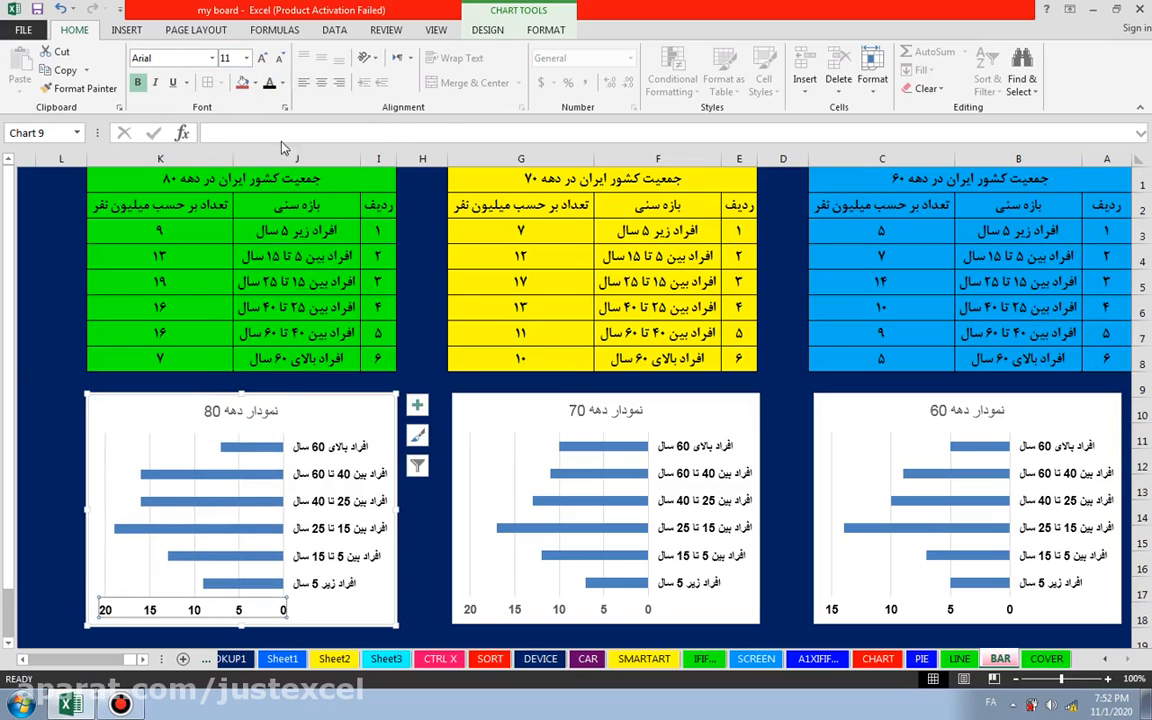
pyautogui.click(55, 440)
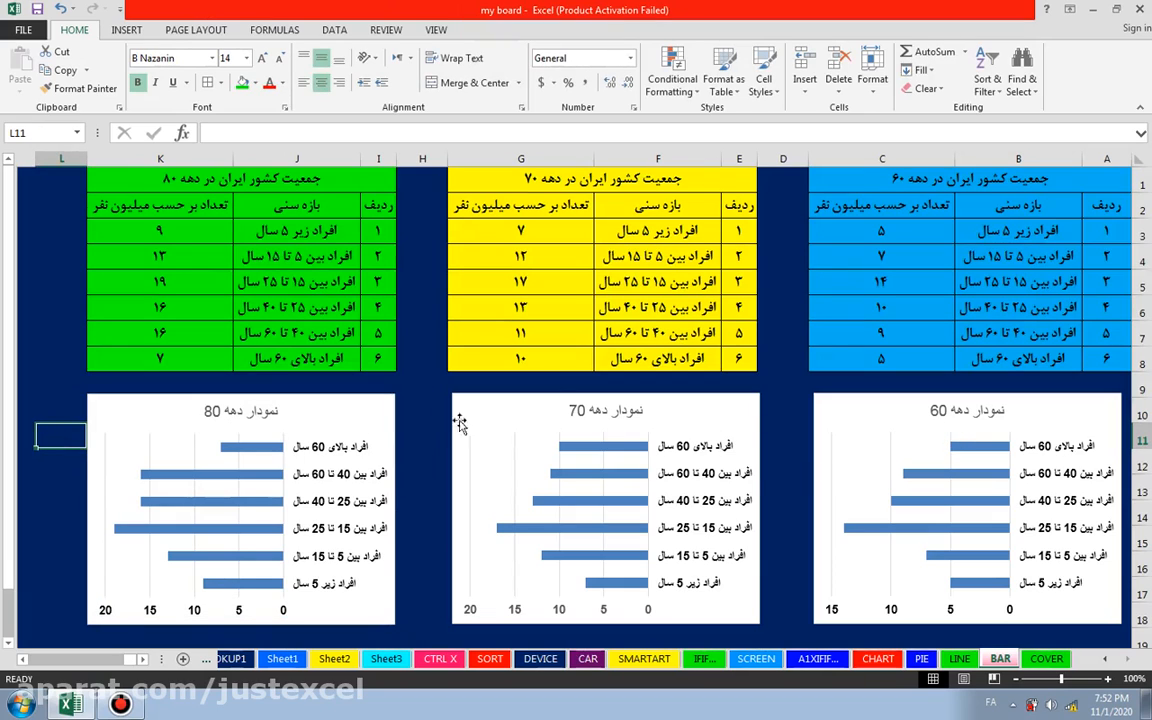
# Step: Set the font color of the 60s, 70s and 80s chart titles to black and deselect the charts
pyautogui.click(945, 410)
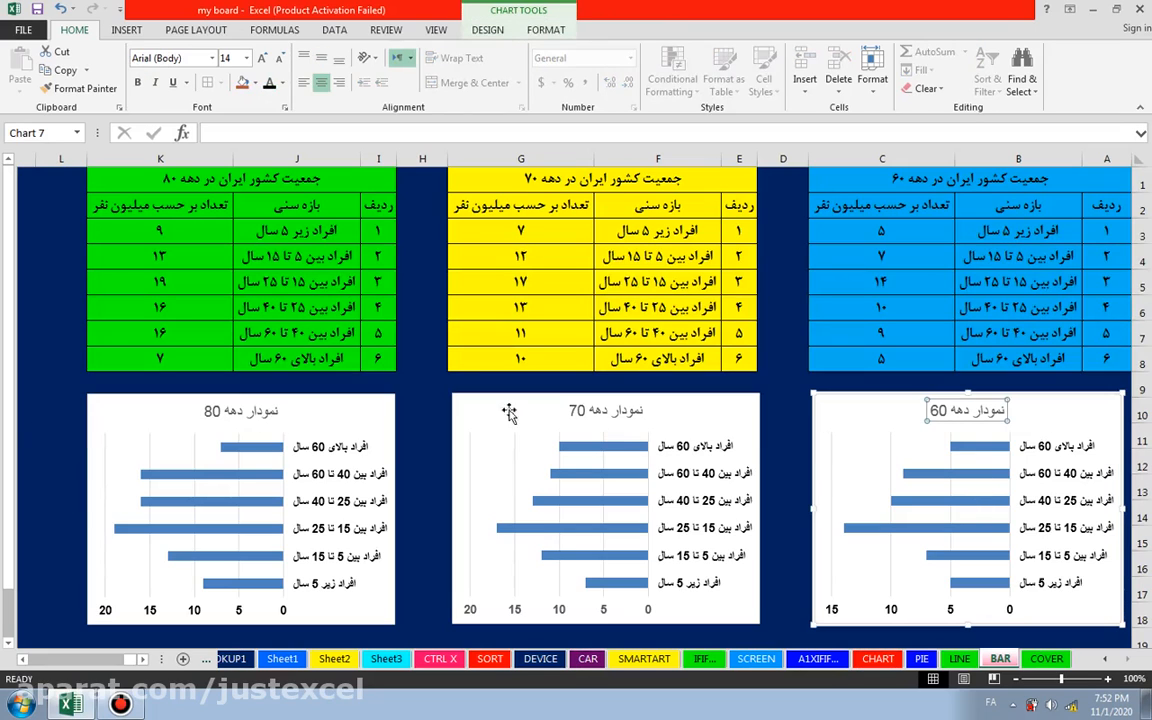
pyautogui.click(283, 84)
pyautogui.press('Escape')
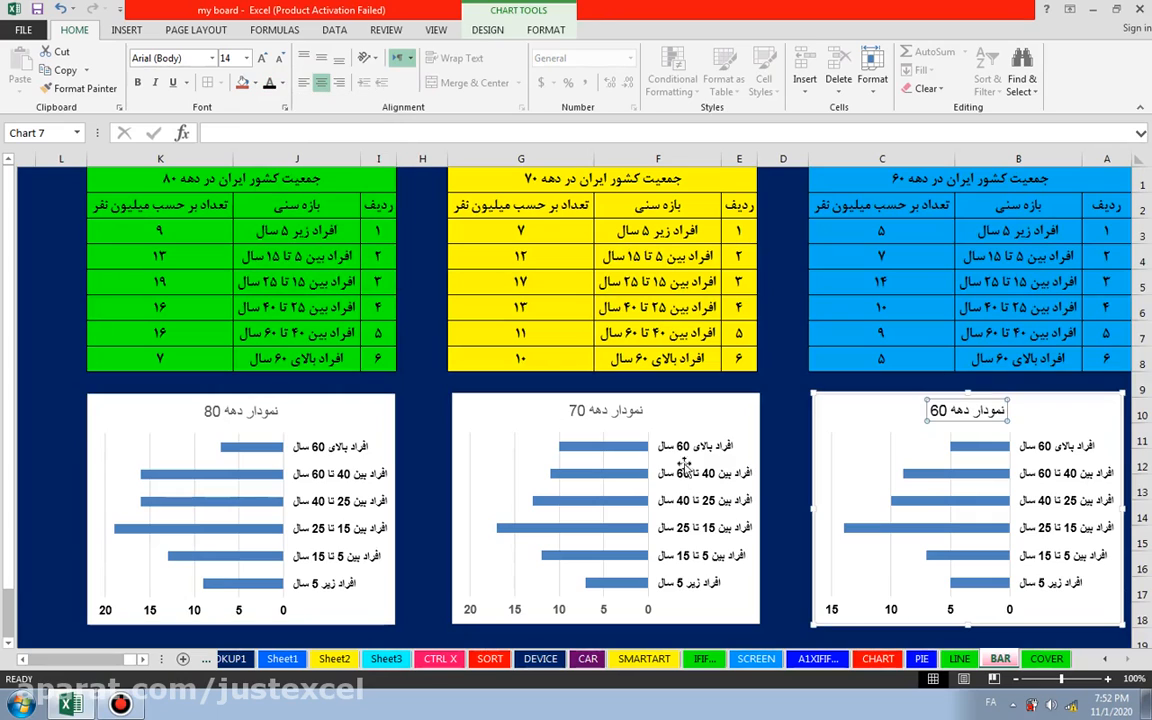
pyautogui.click(590, 410)
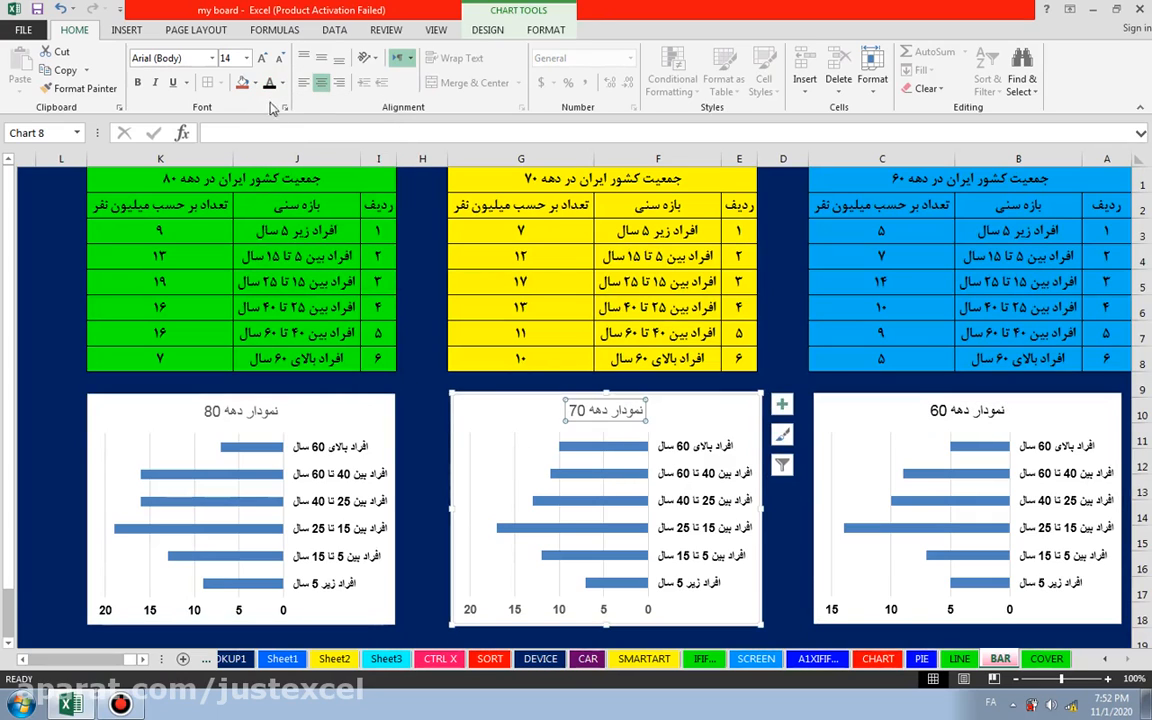
pyautogui.click(240, 410)
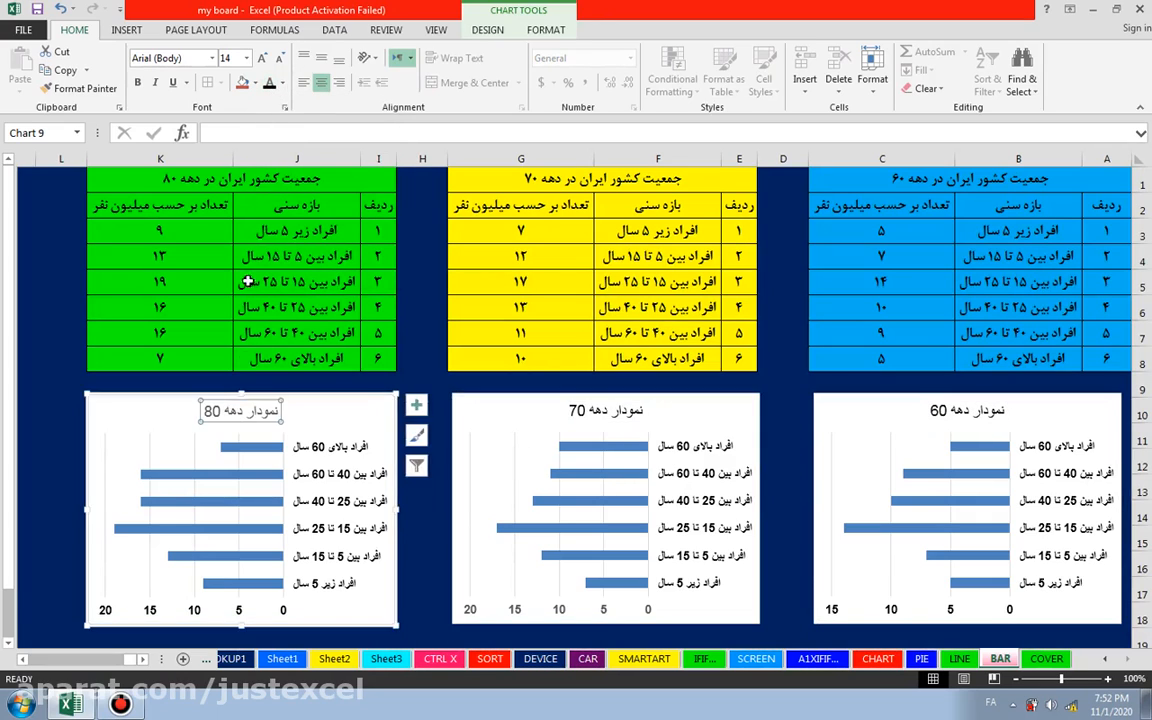
pyautogui.click(59, 458)
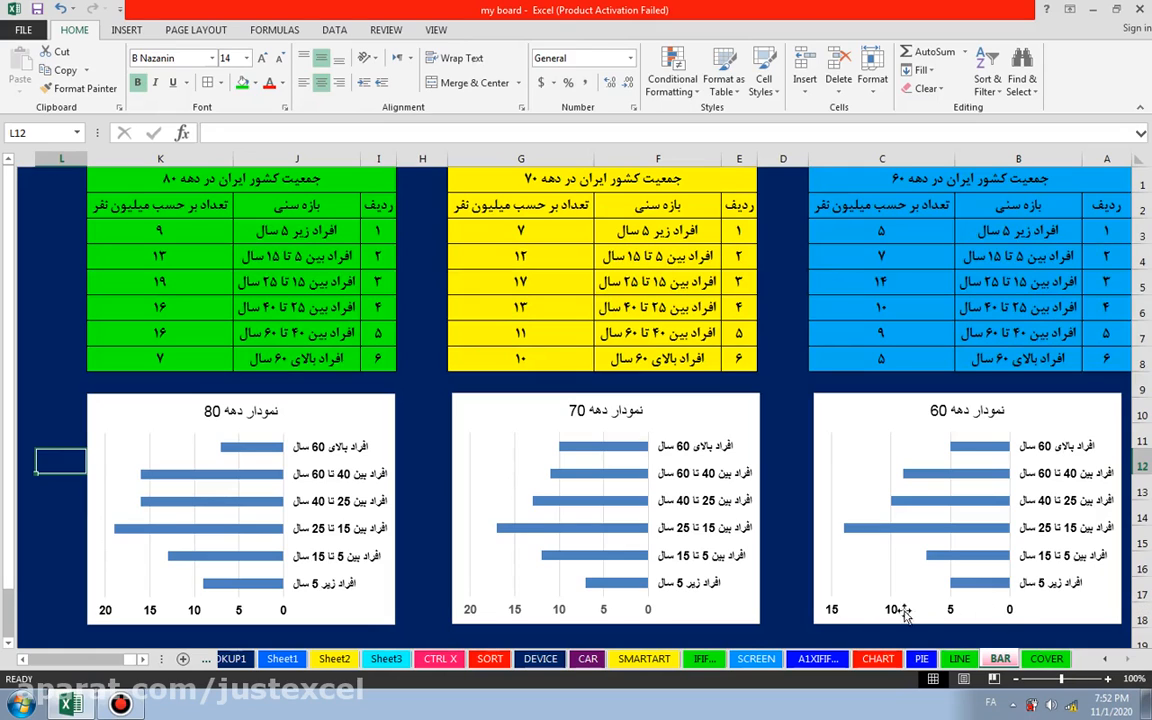
# Step: Set the font color of the 70s chart's value axis numbers to black and deselect the chart
pyautogui.click(560, 610)
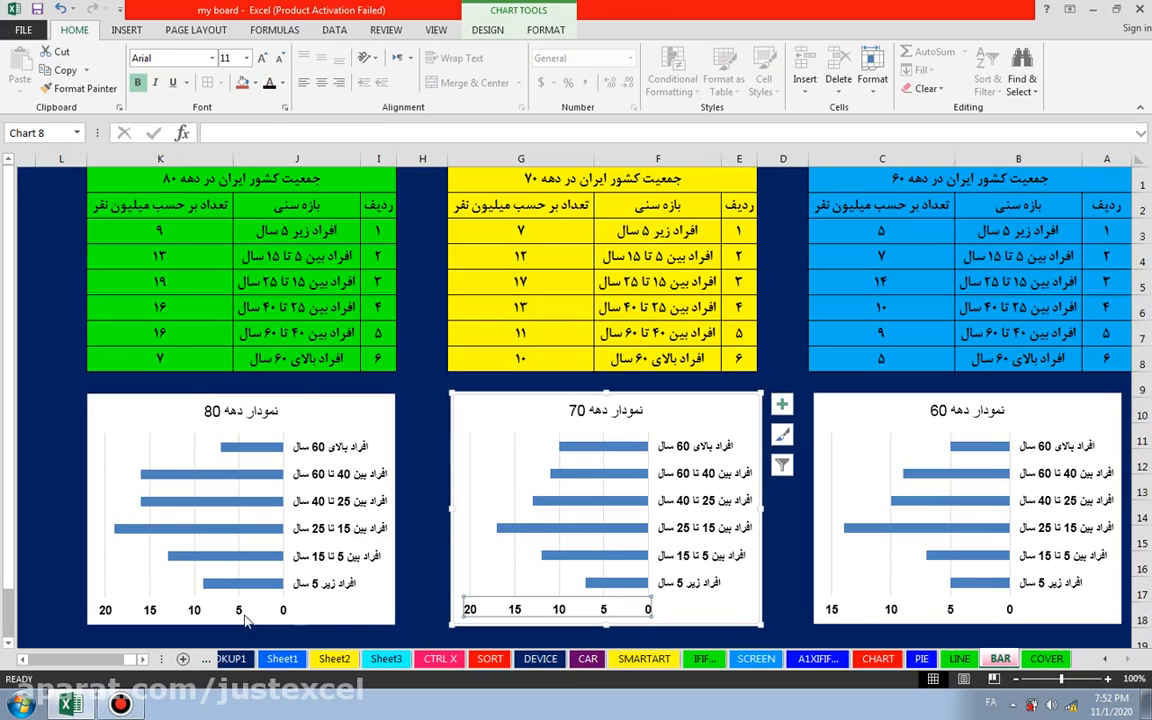
pyautogui.click(433, 580)
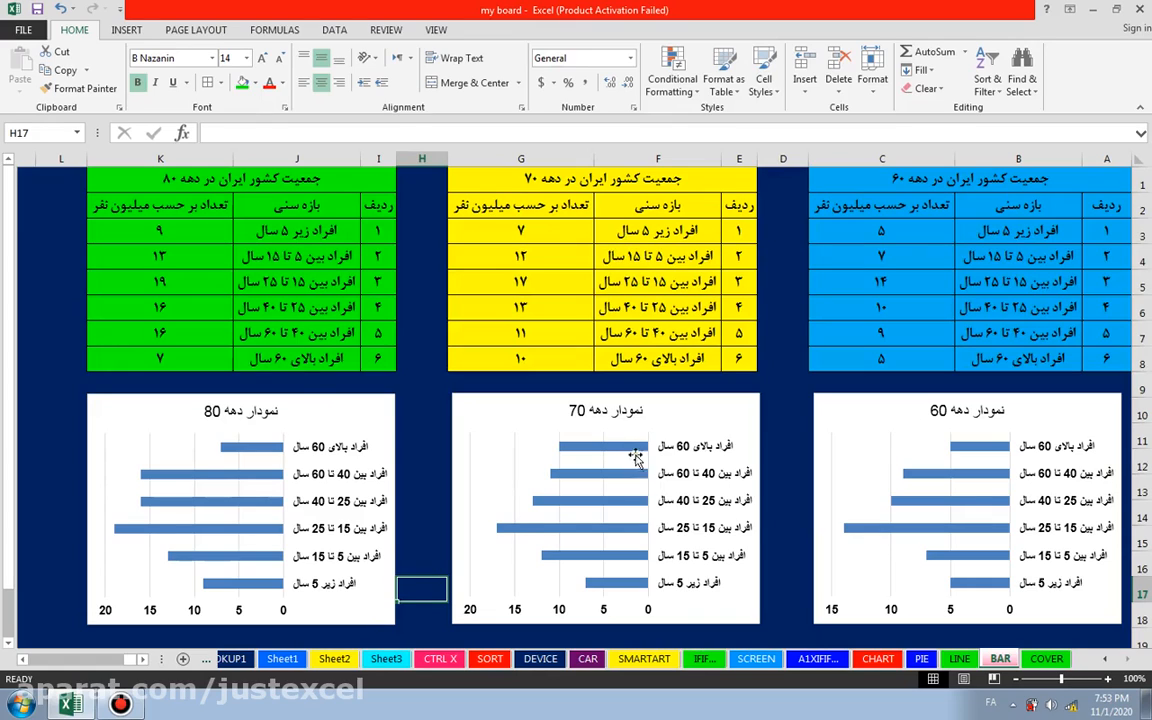
pyautogui.click(960, 412)
pyautogui.click(616, 412)
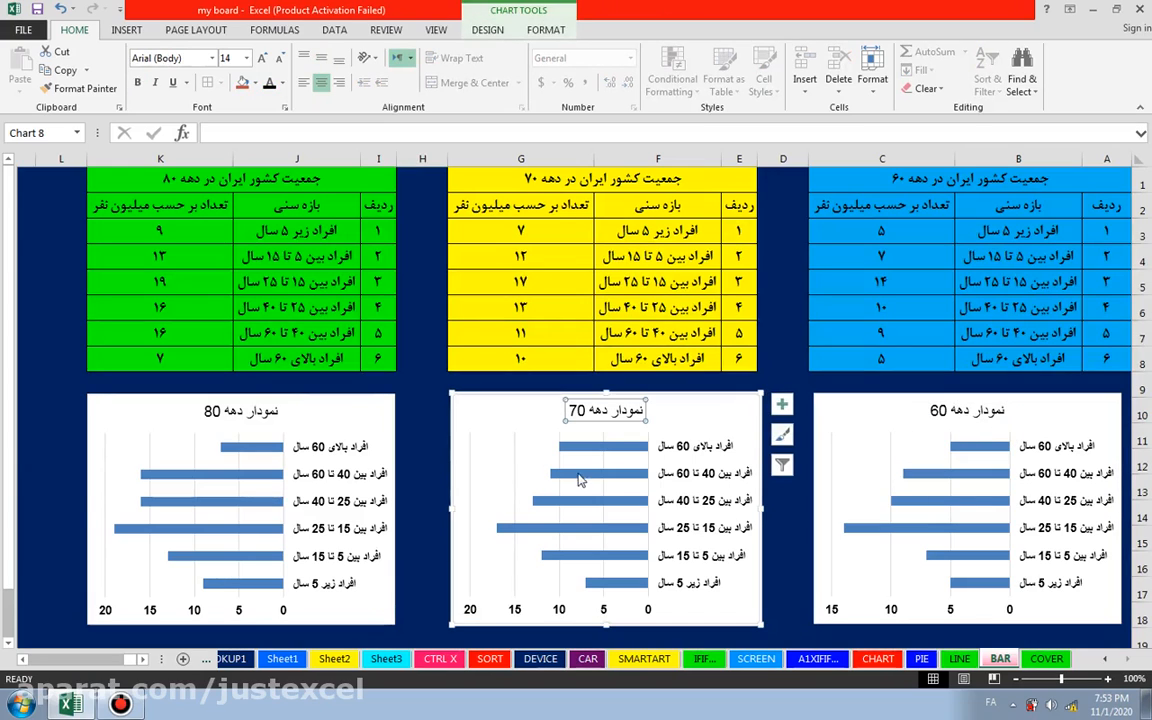
pyautogui.click(232, 410)
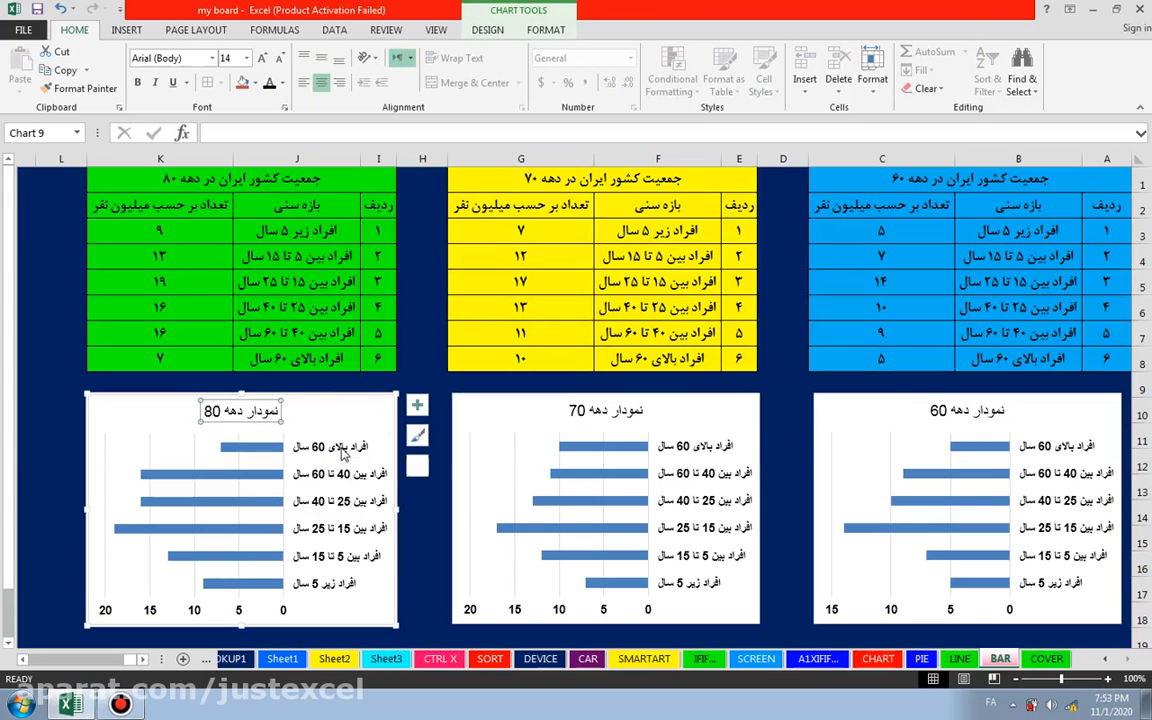
pyautogui.click(342, 452)
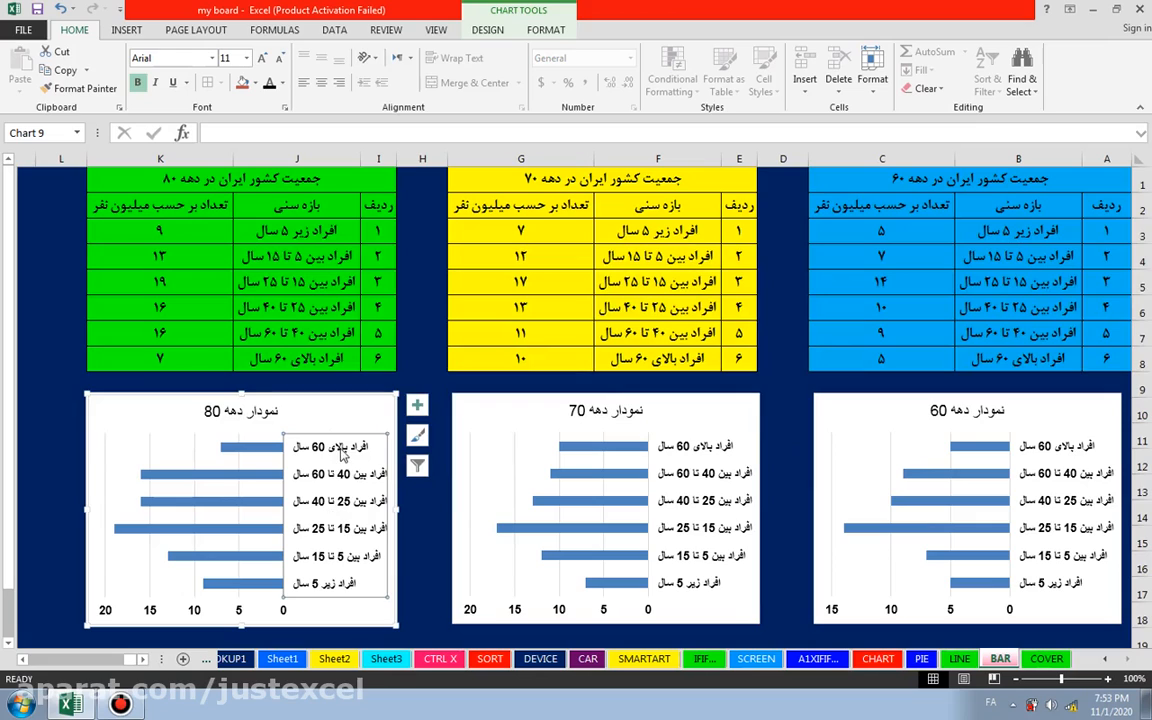
pyautogui.click(265, 610)
pyautogui.click(426, 540)
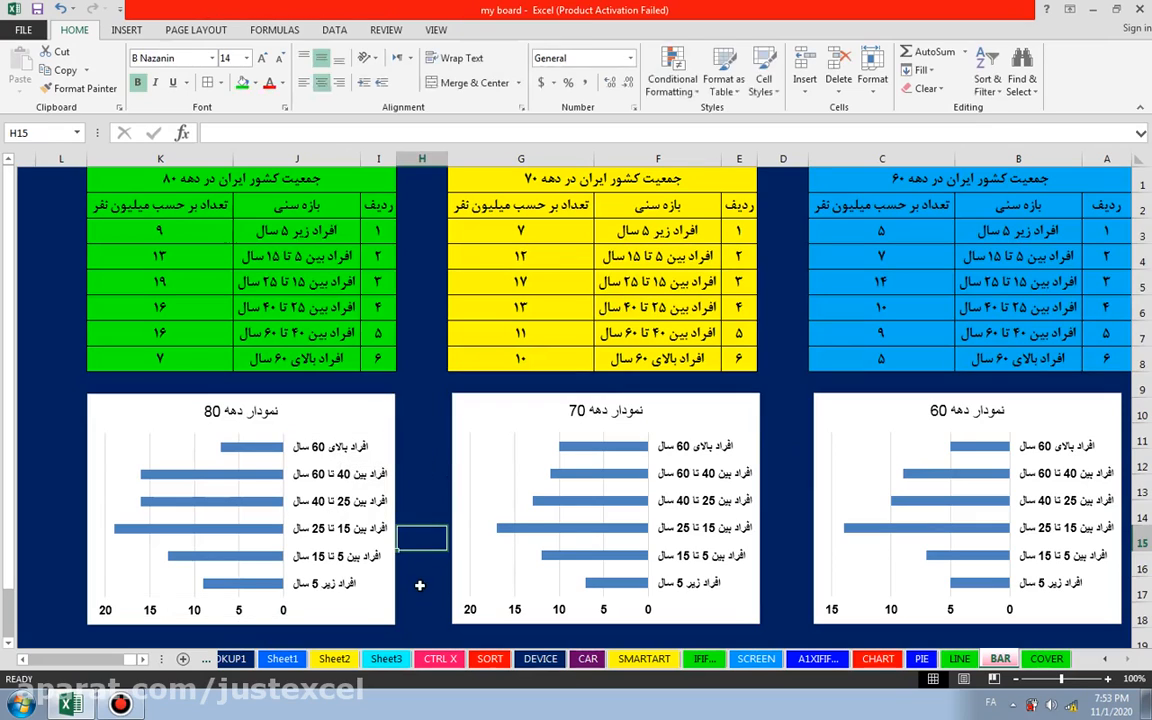
# Step: Delete the vertical gridlines from the 60s, 70s and 80s charts and save the workbook
pyautogui.click(895, 450)
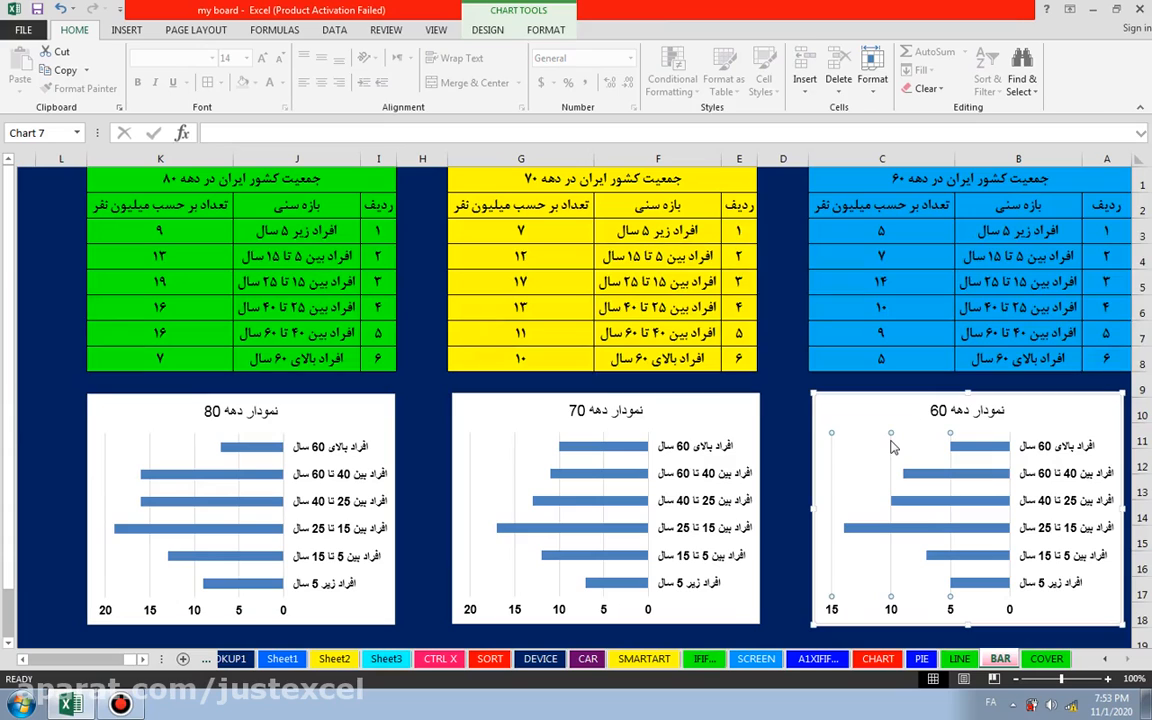
pyautogui.click(818, 442)
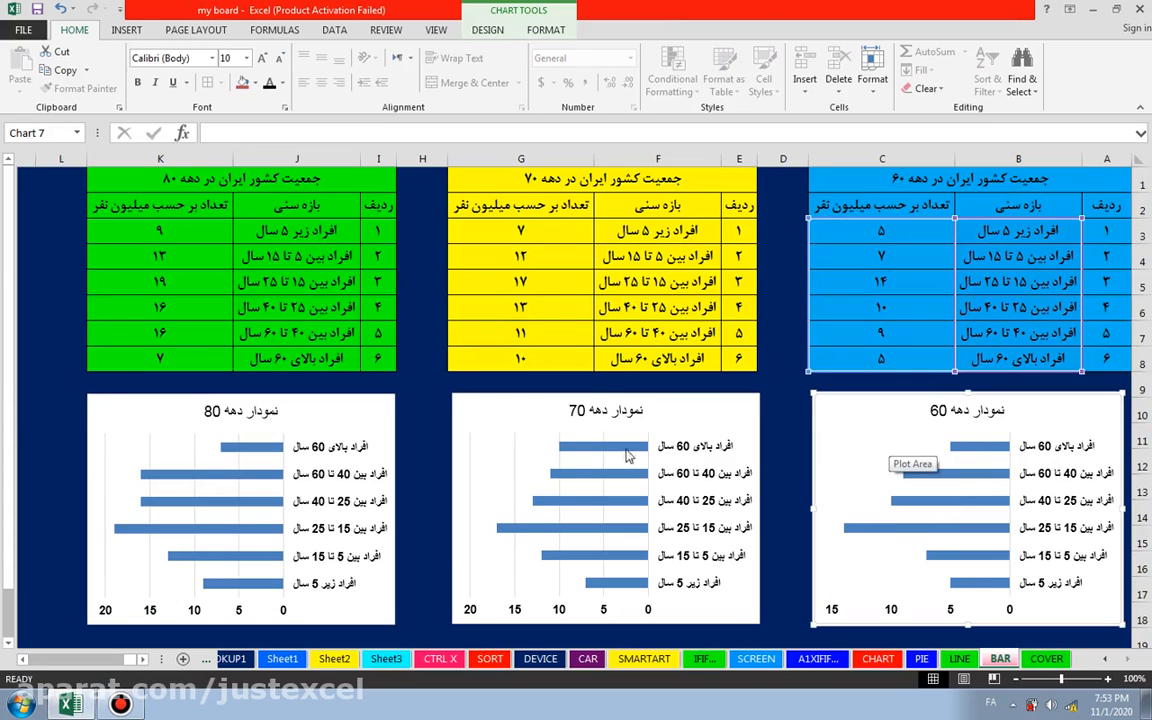
pyautogui.click(520, 450)
pyautogui.click(510, 425)
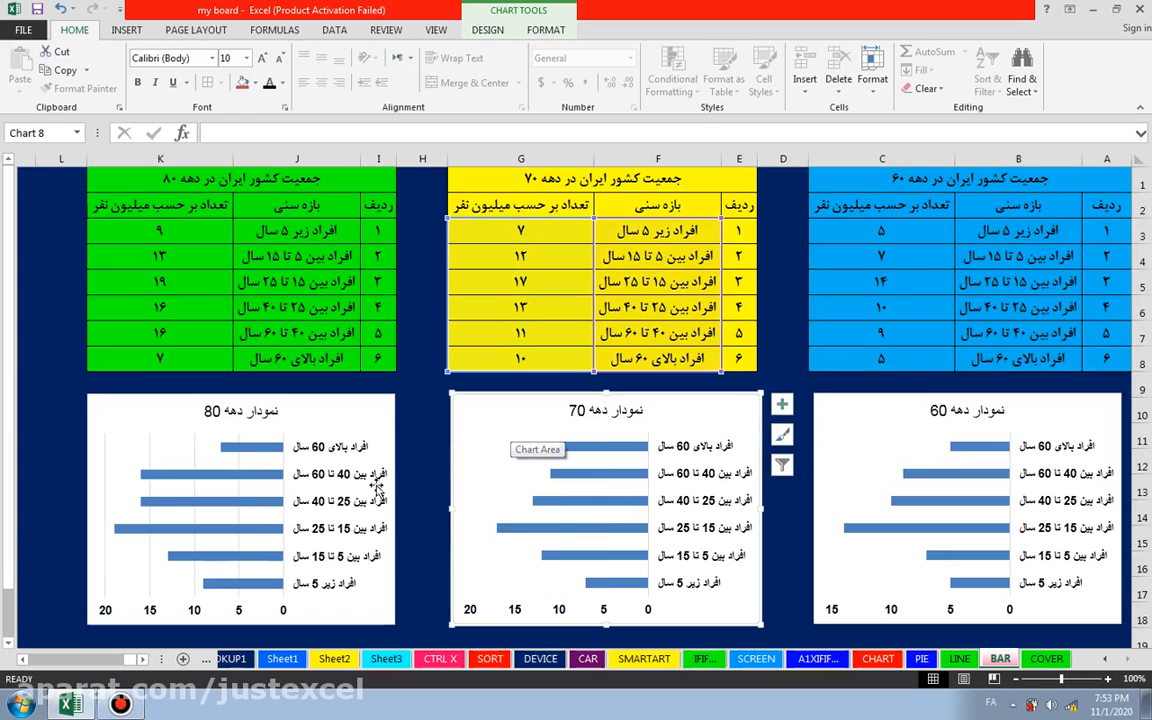
pyautogui.click(148, 452)
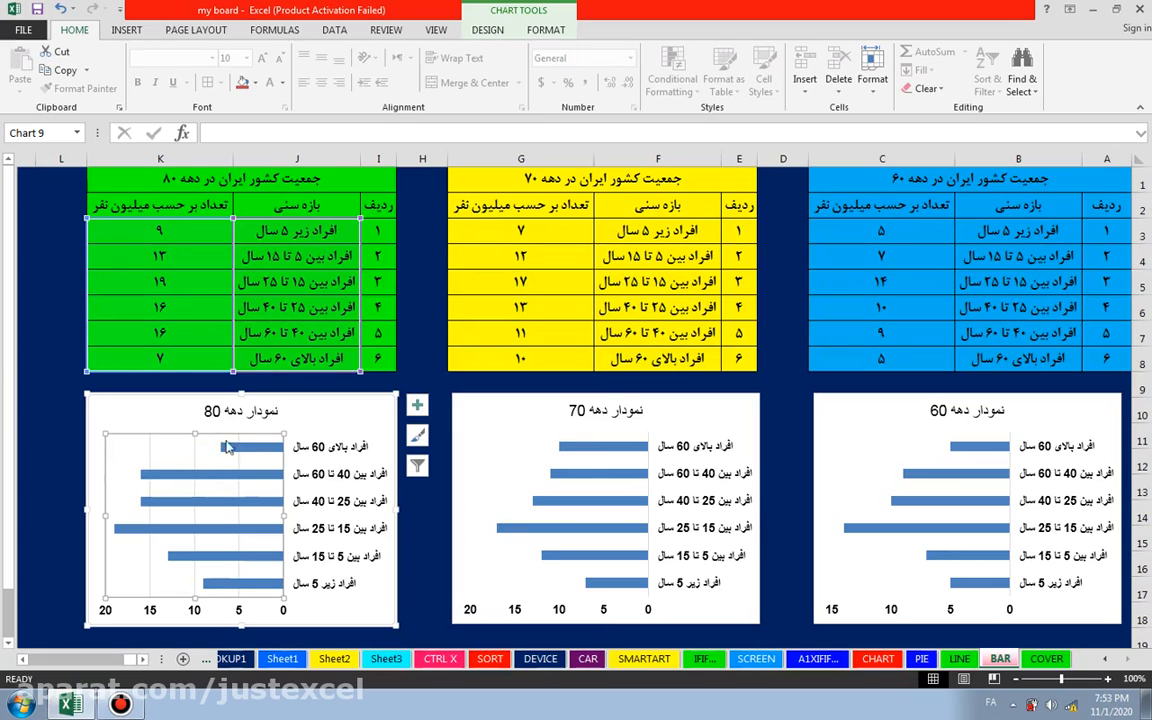
pyautogui.click(332, 425)
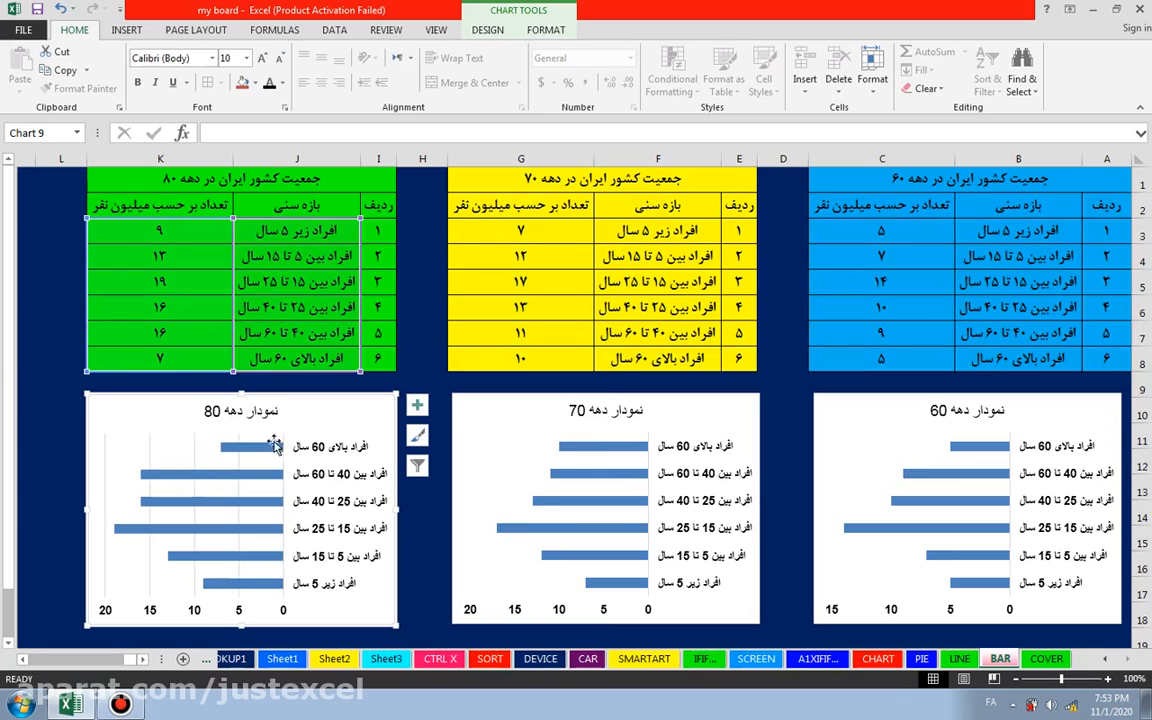
pyautogui.click(194, 445)
pyautogui.click(357, 417)
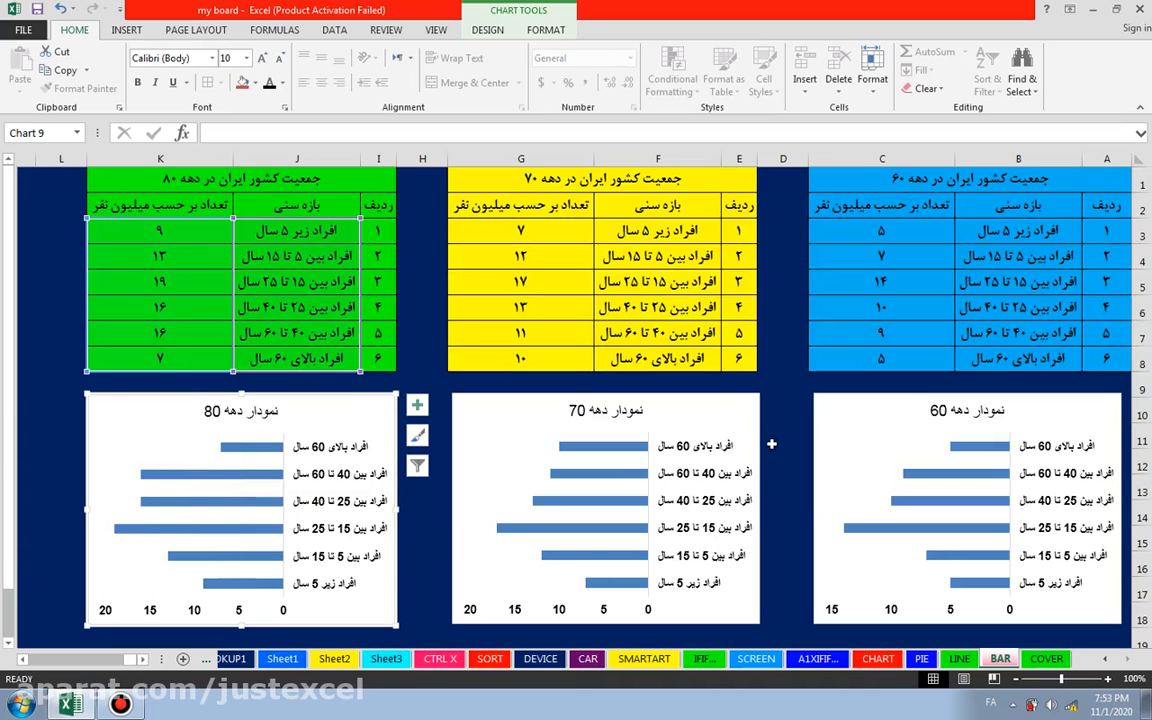
pyautogui.click(785, 359)
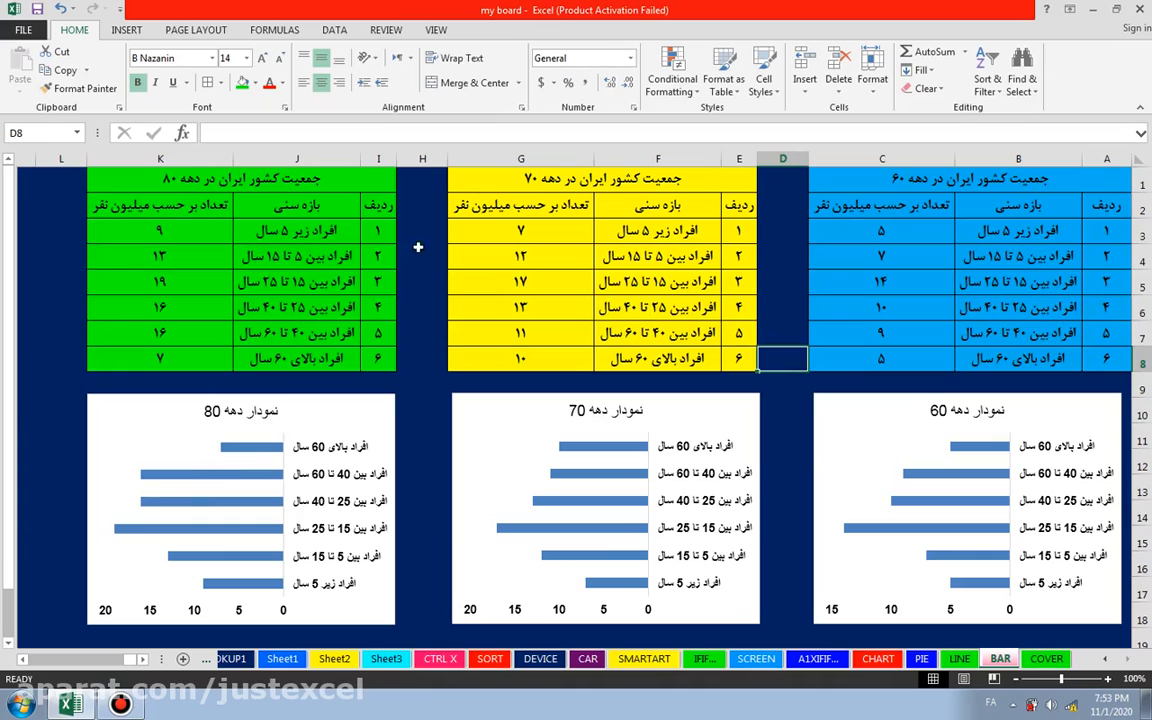
pyautogui.click(37, 9)
# Step: Fill the chart area of the 60s chart with the standard yellow color
pyautogui.click(1089, 406)
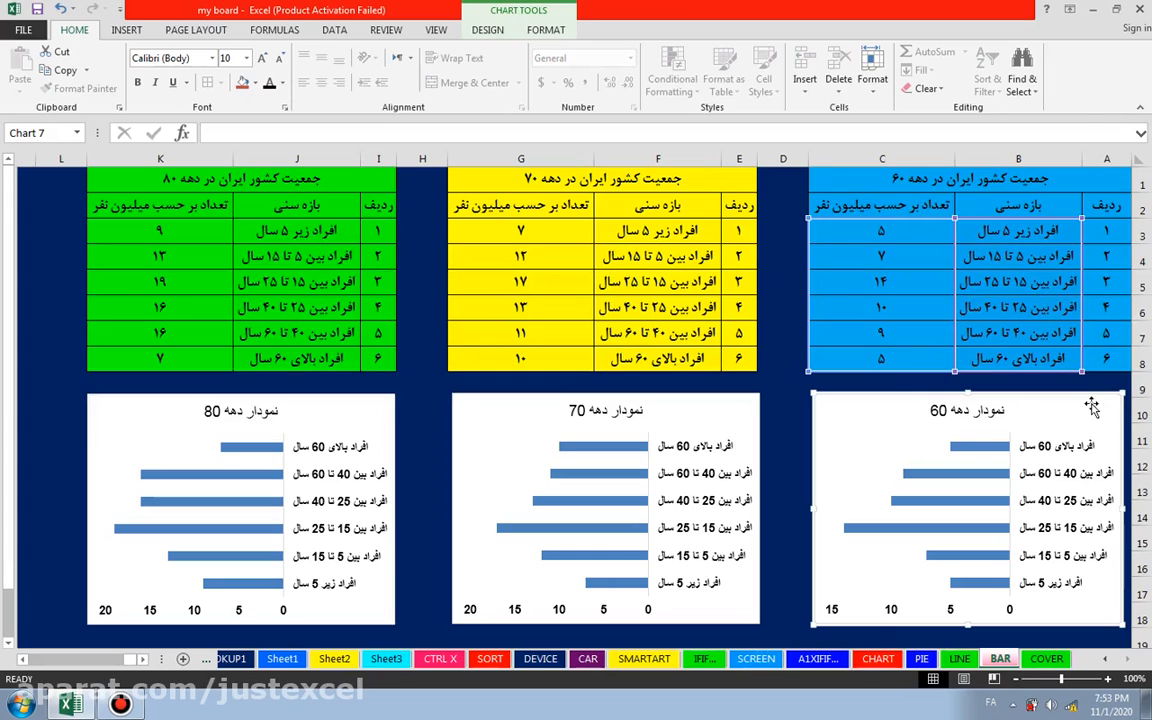
pyautogui.rightClick(1091, 406)
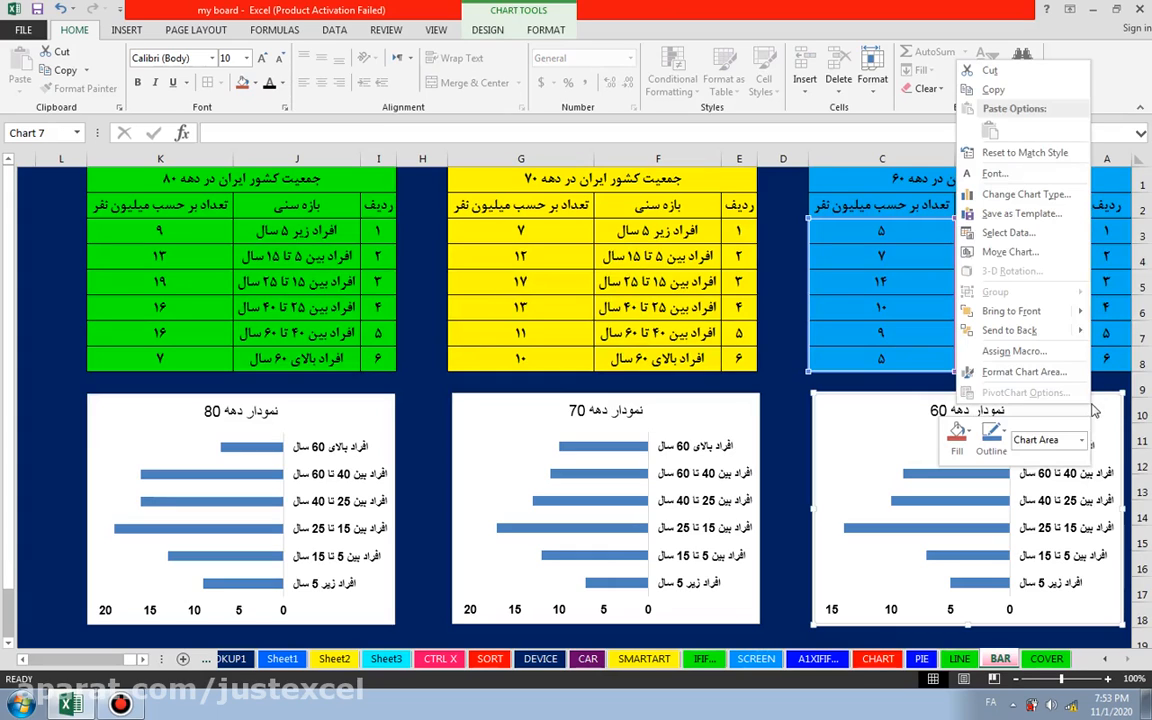
pyautogui.click(957, 438)
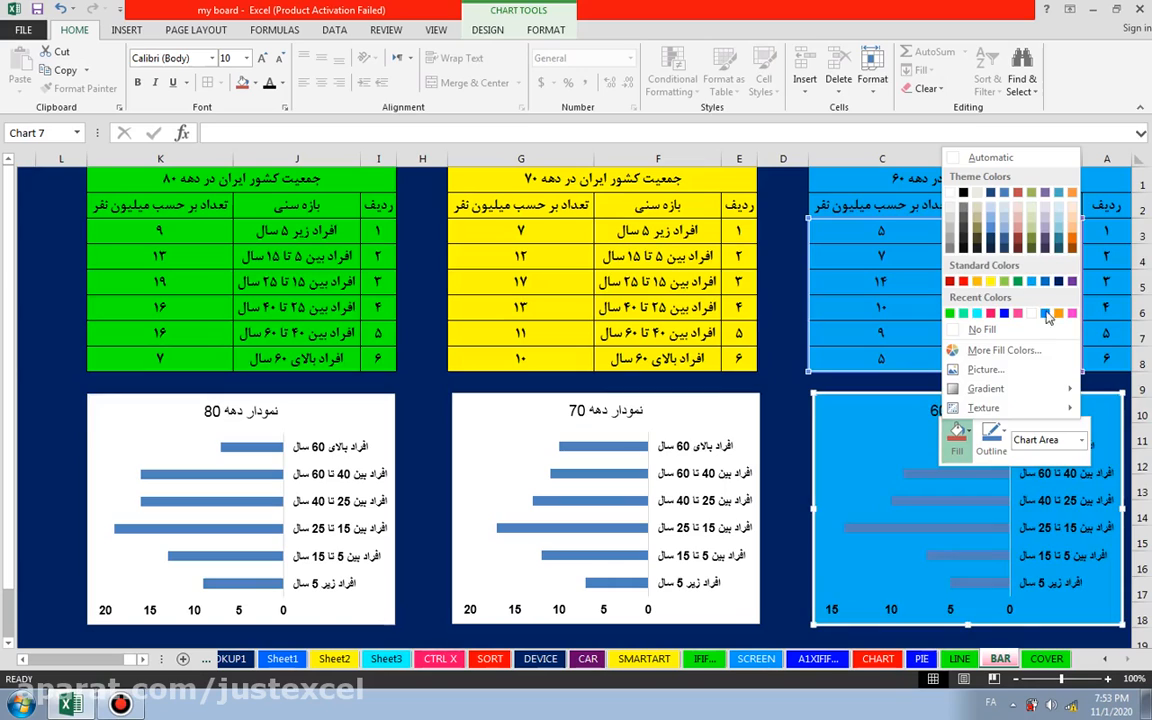
pyautogui.click(991, 288)
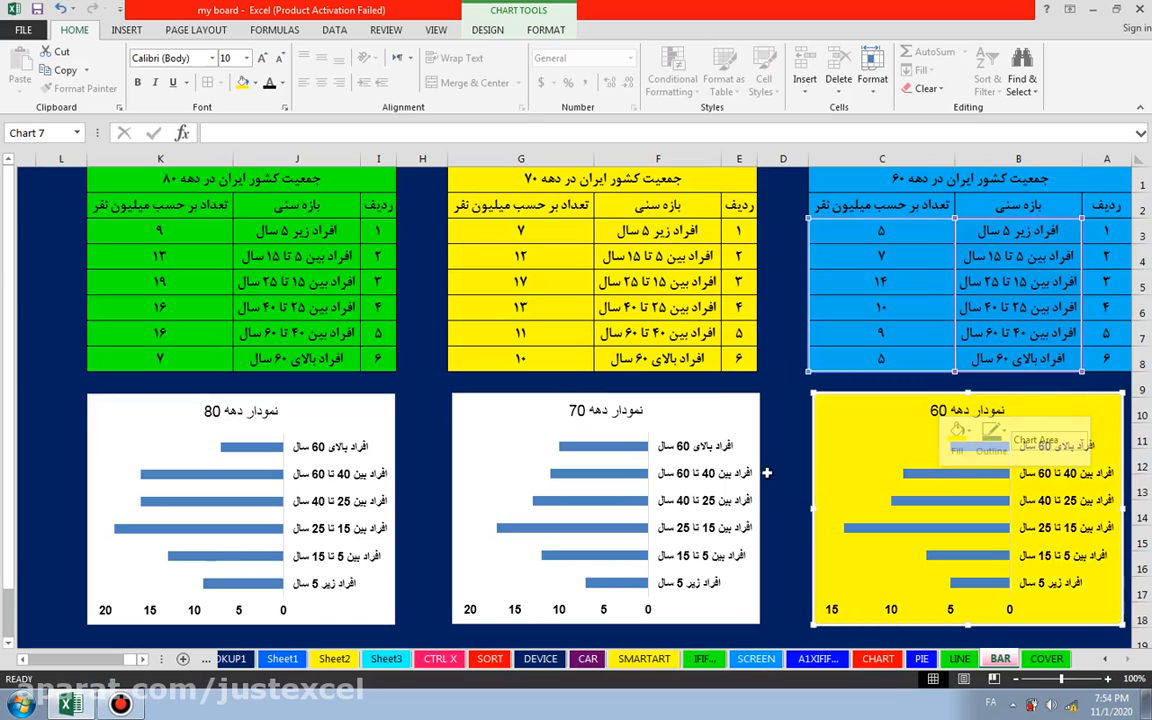
# Step: Fill the chart area of the 70s chart with the standard yellow color
pyautogui.click(717, 407)
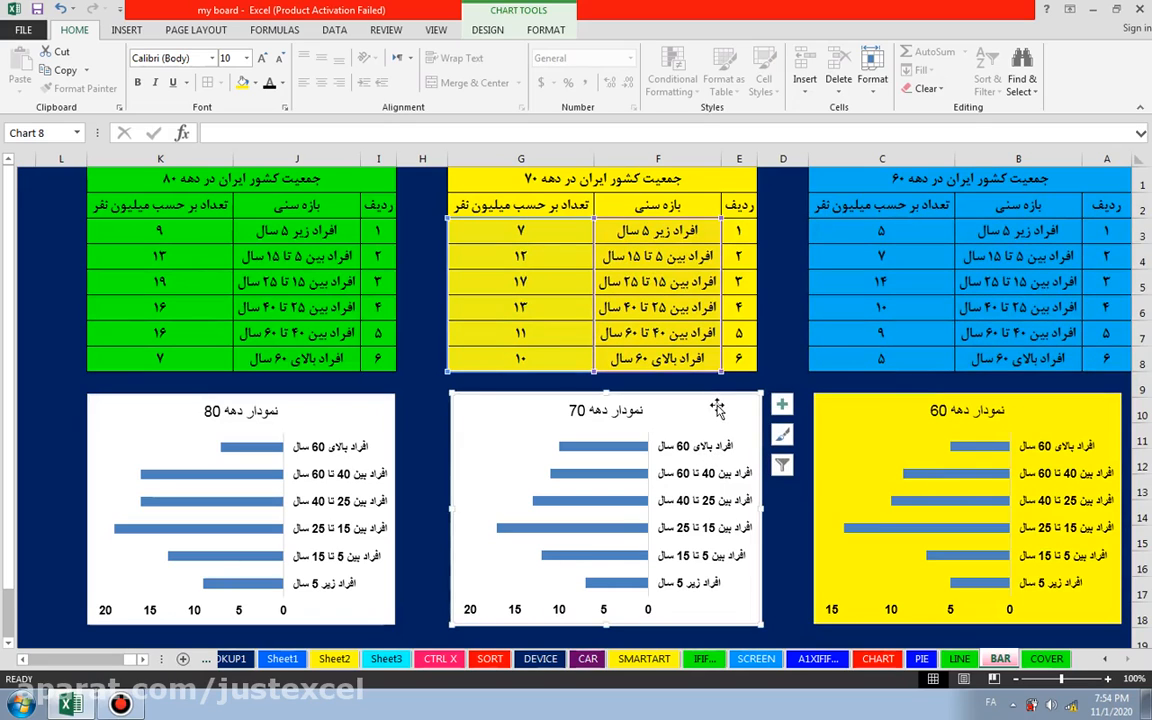
pyautogui.rightClick(717, 404)
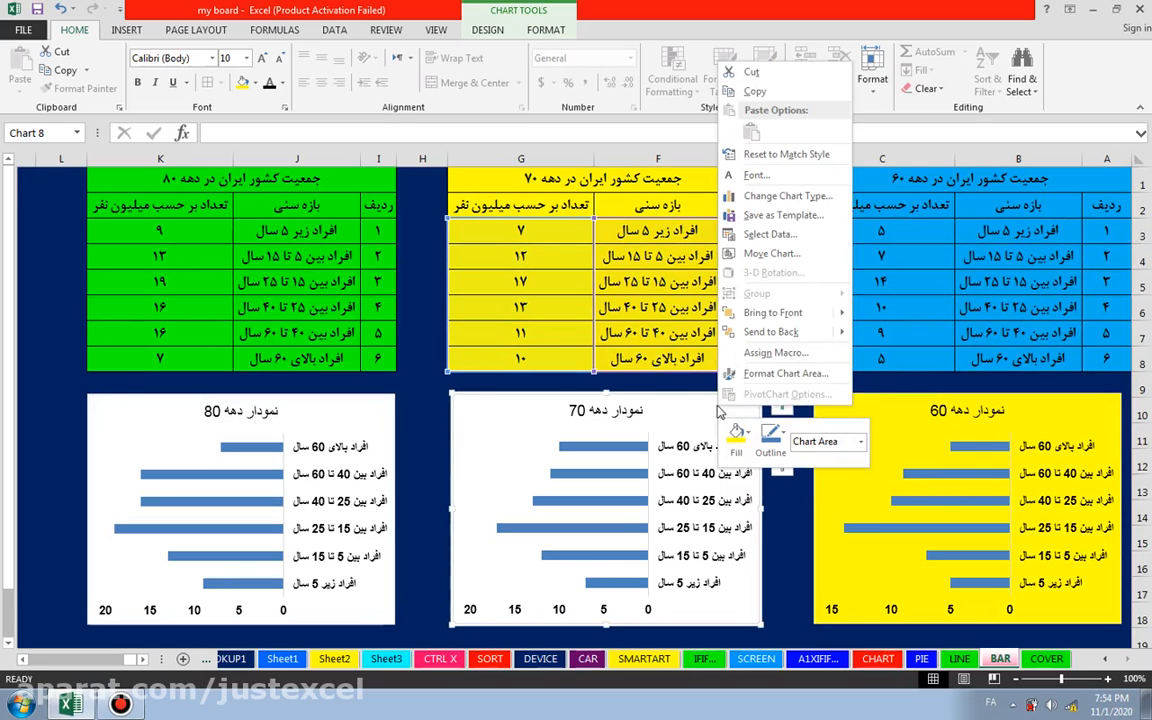
pyautogui.click(736, 432)
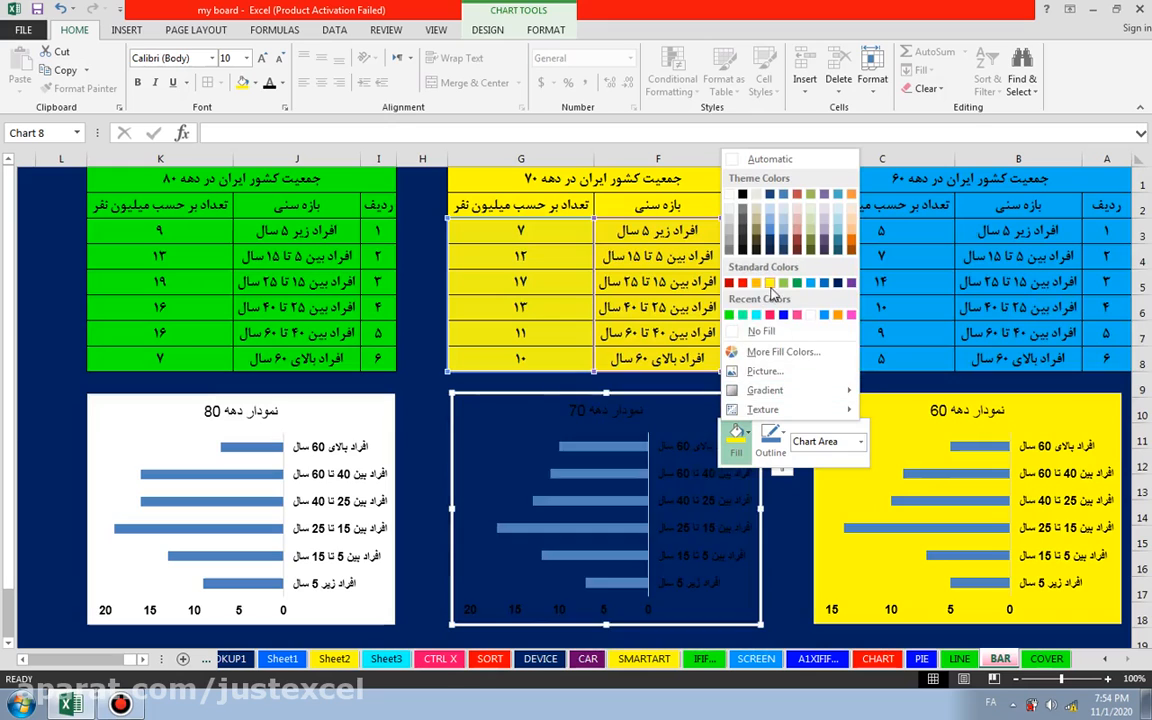
pyautogui.click(769, 283)
# Step: Fill the chart area of the 80s chart with the standard yellow color and deselect the chart
pyautogui.click(365, 411)
pyautogui.rightClick(380, 432)
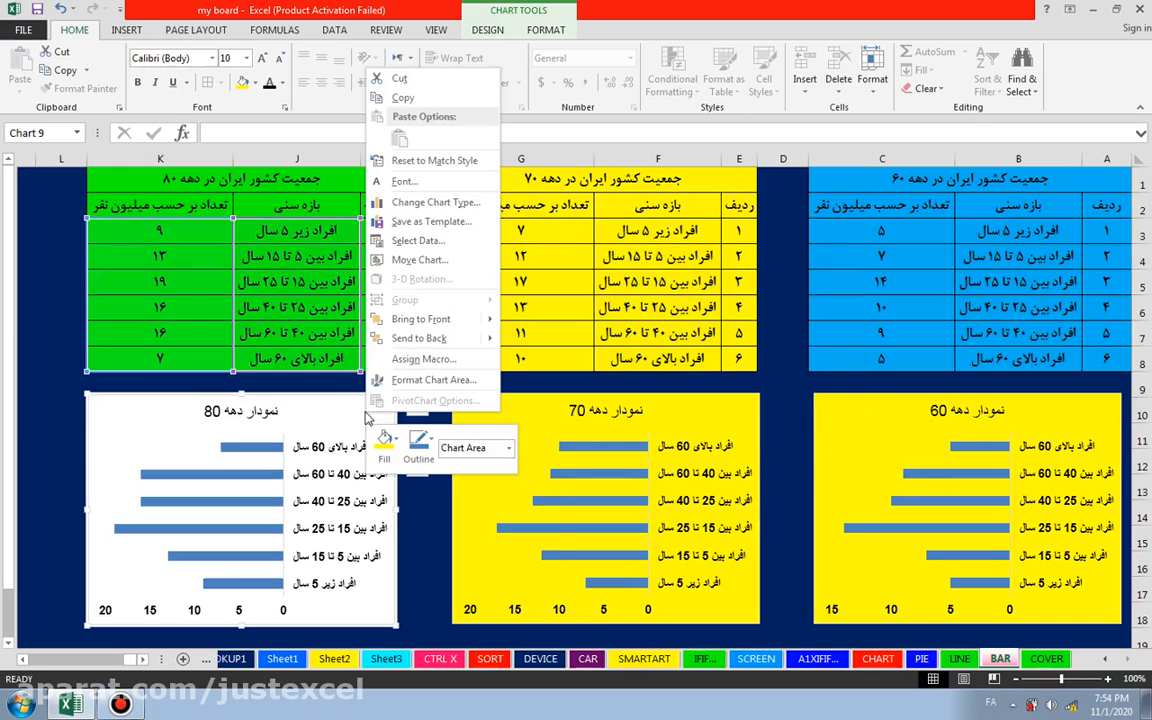
pyautogui.click(385, 443)
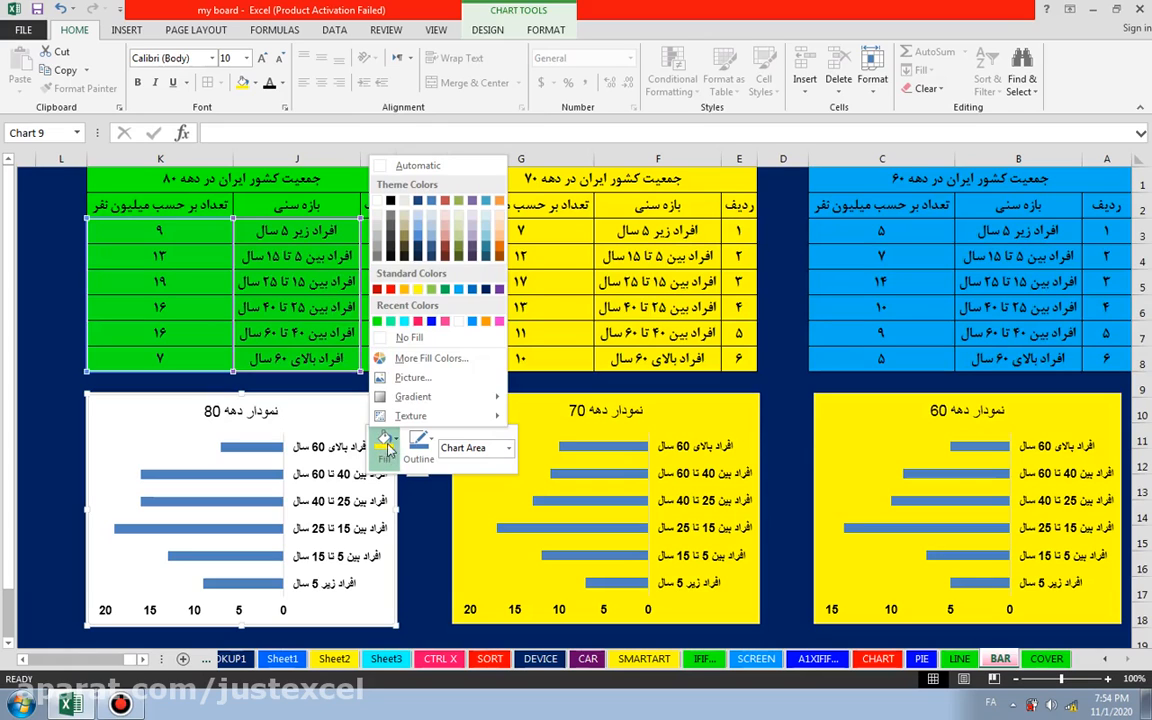
pyautogui.click(417, 289)
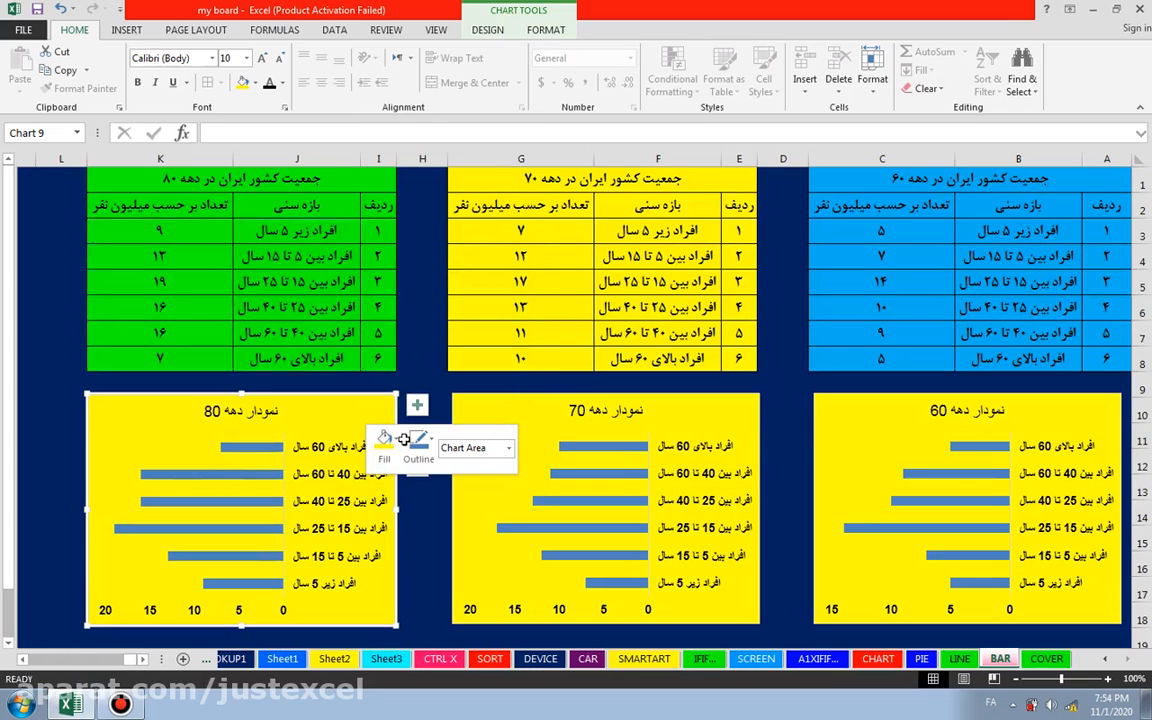
pyautogui.click(429, 530)
pyautogui.moveTo(963, 453)
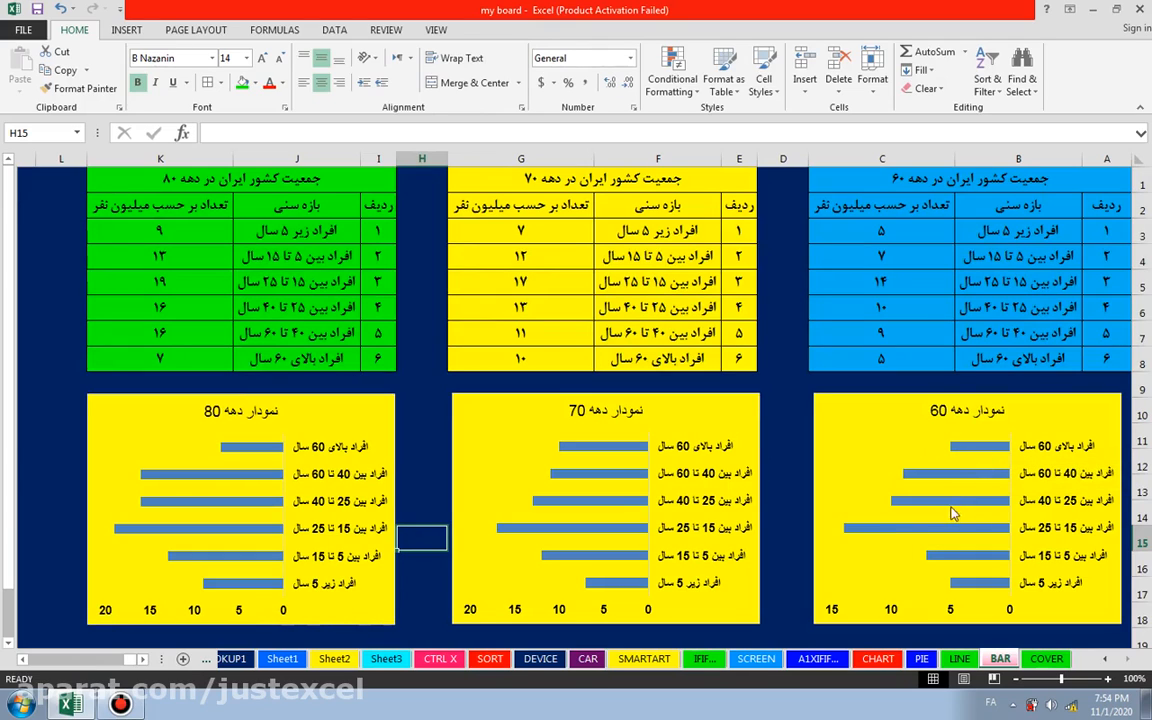
pyautogui.moveTo(958, 510)
pyautogui.click(981, 450)
pyautogui.rightClick(981, 452)
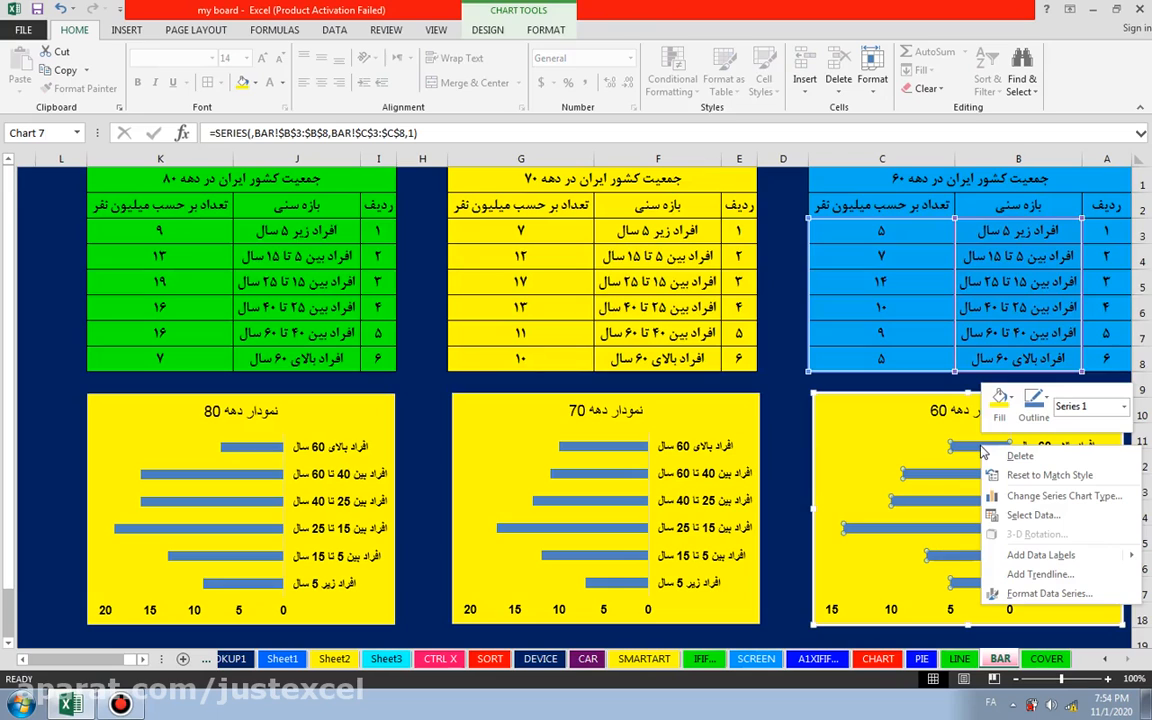
pyautogui.press('Escape')
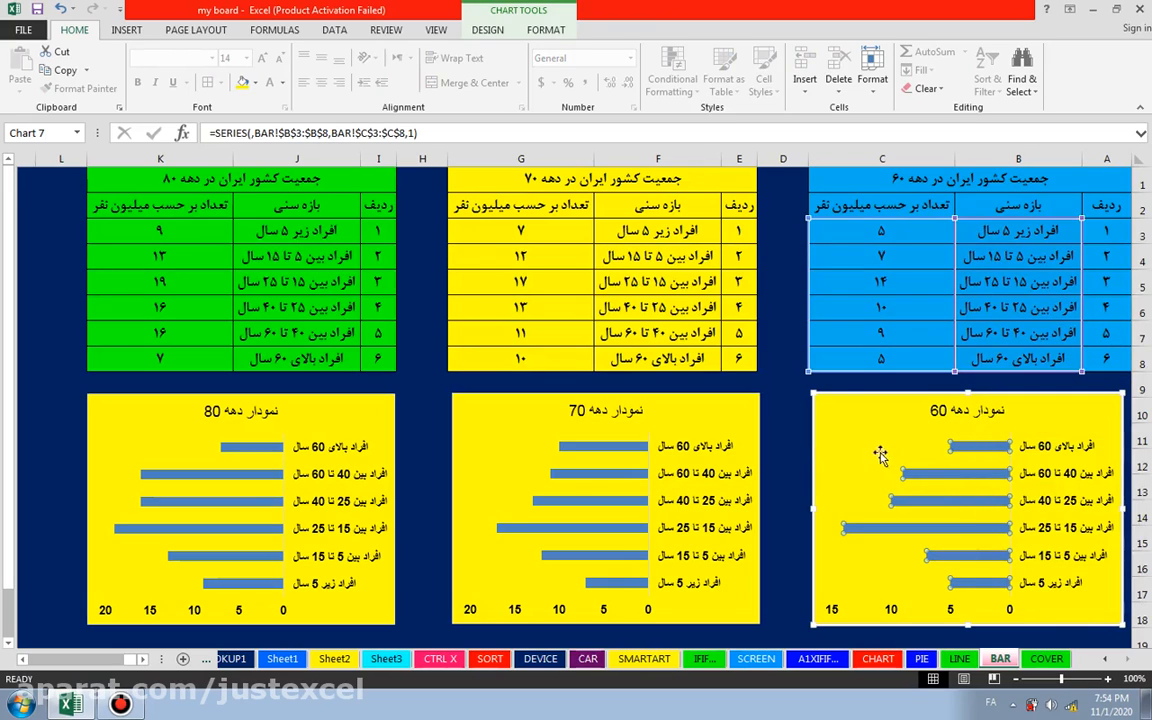
pyautogui.click(800, 440)
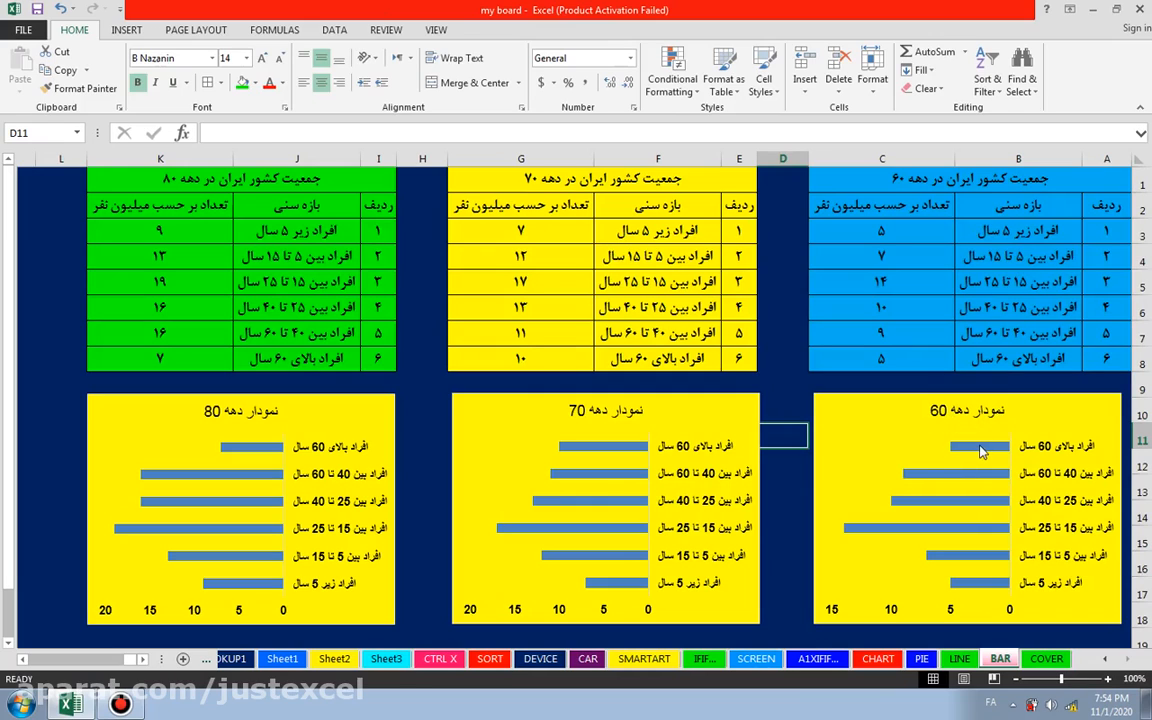
# Step: Fill all bars of the 60s chart with the recently used bright blue and deselect the chart
pyautogui.moveTo(981, 452)
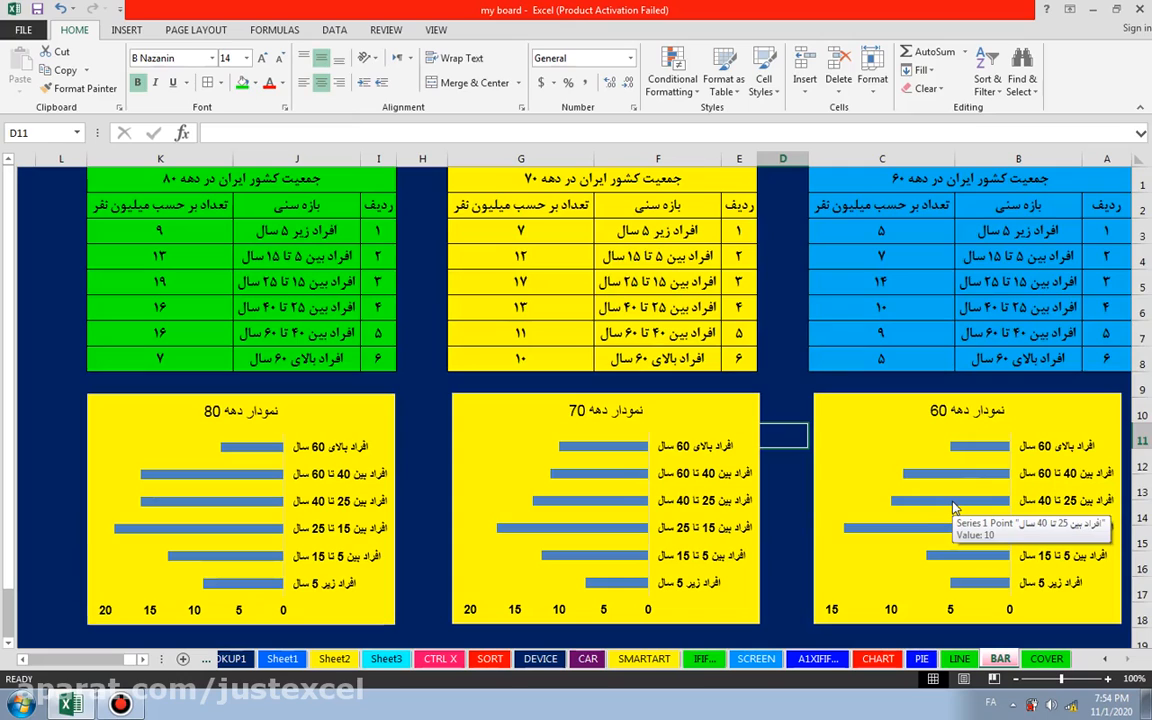
pyautogui.click(956, 509)
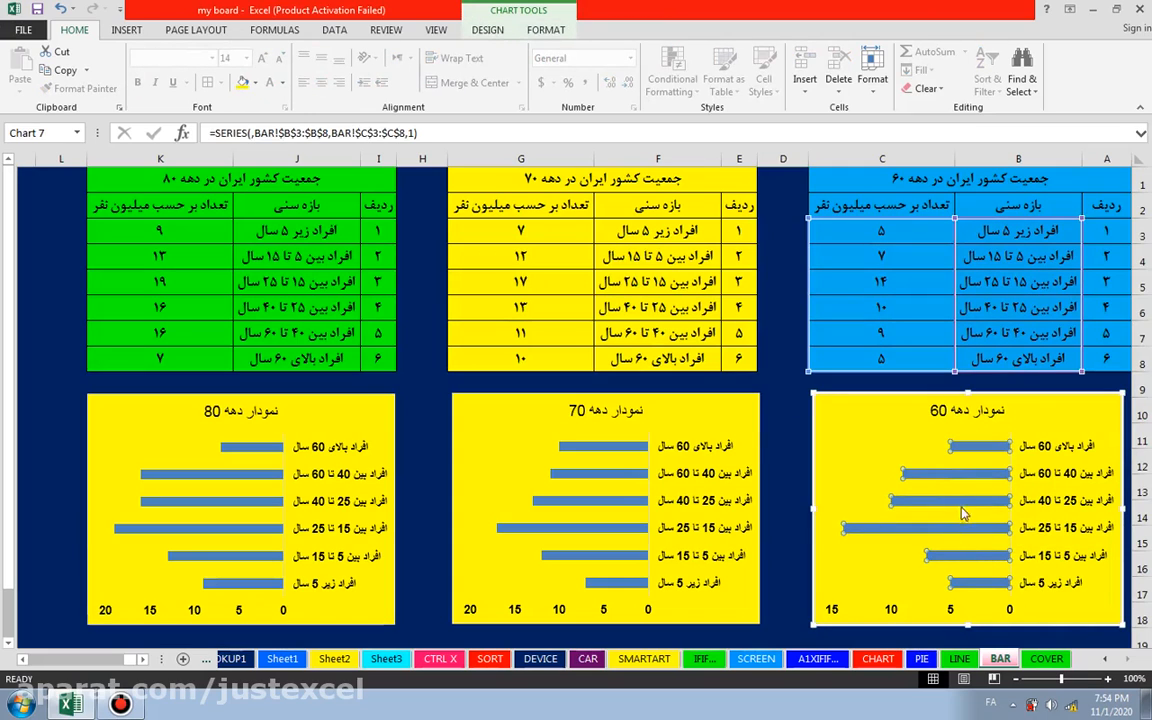
pyautogui.moveTo(956, 506)
pyautogui.rightClick(953, 533)
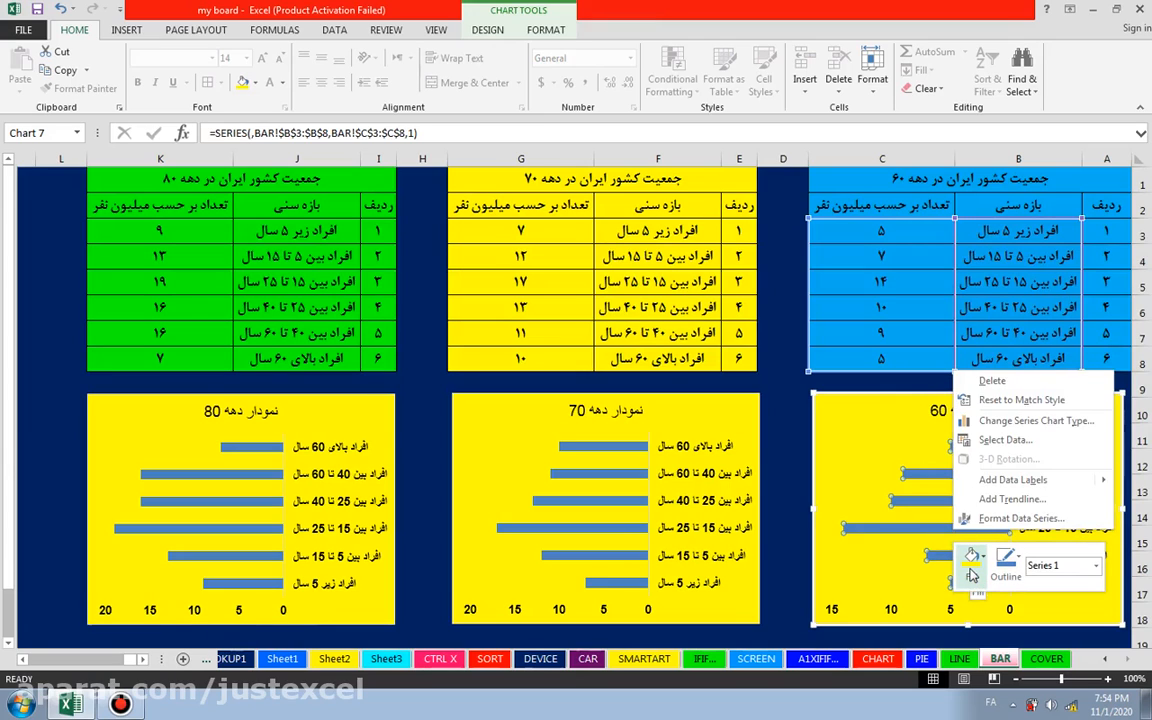
pyautogui.click(971, 572)
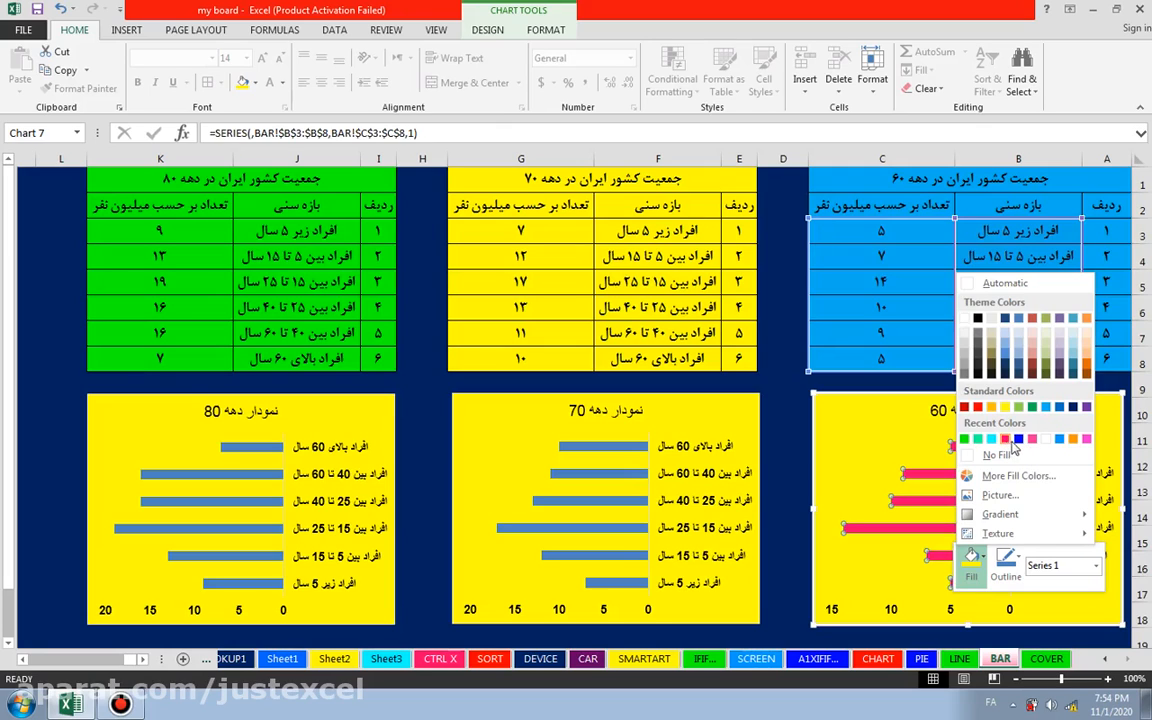
pyautogui.click(1019, 443)
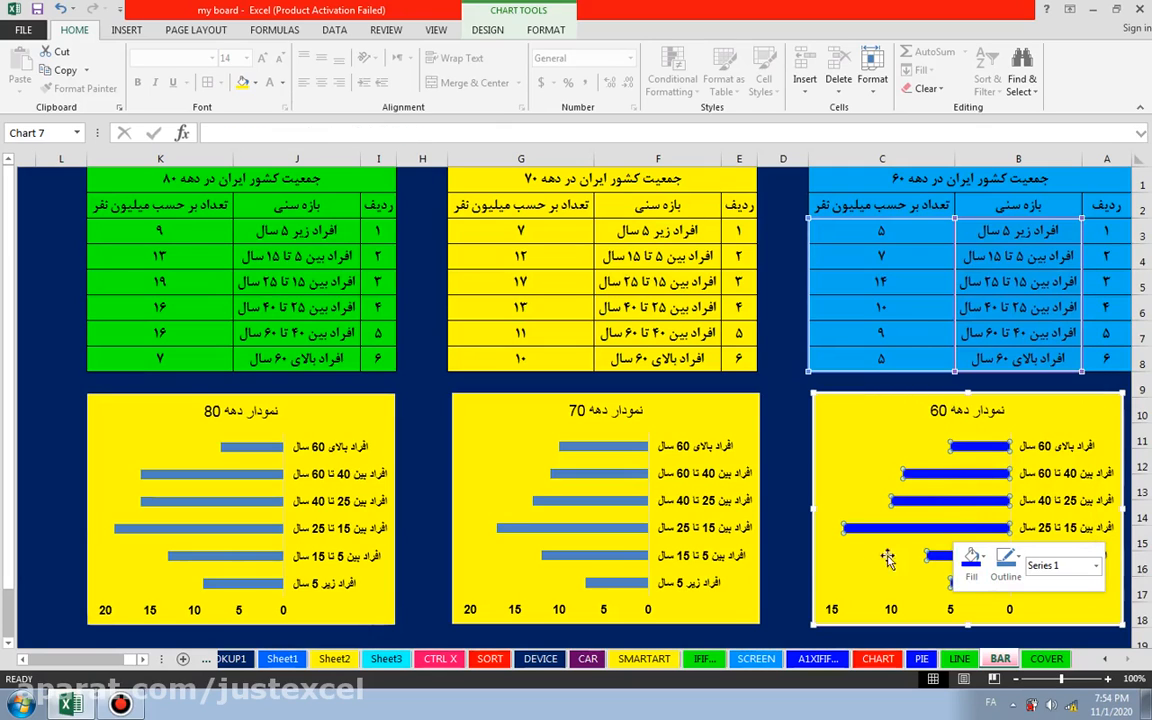
pyautogui.click(783, 548)
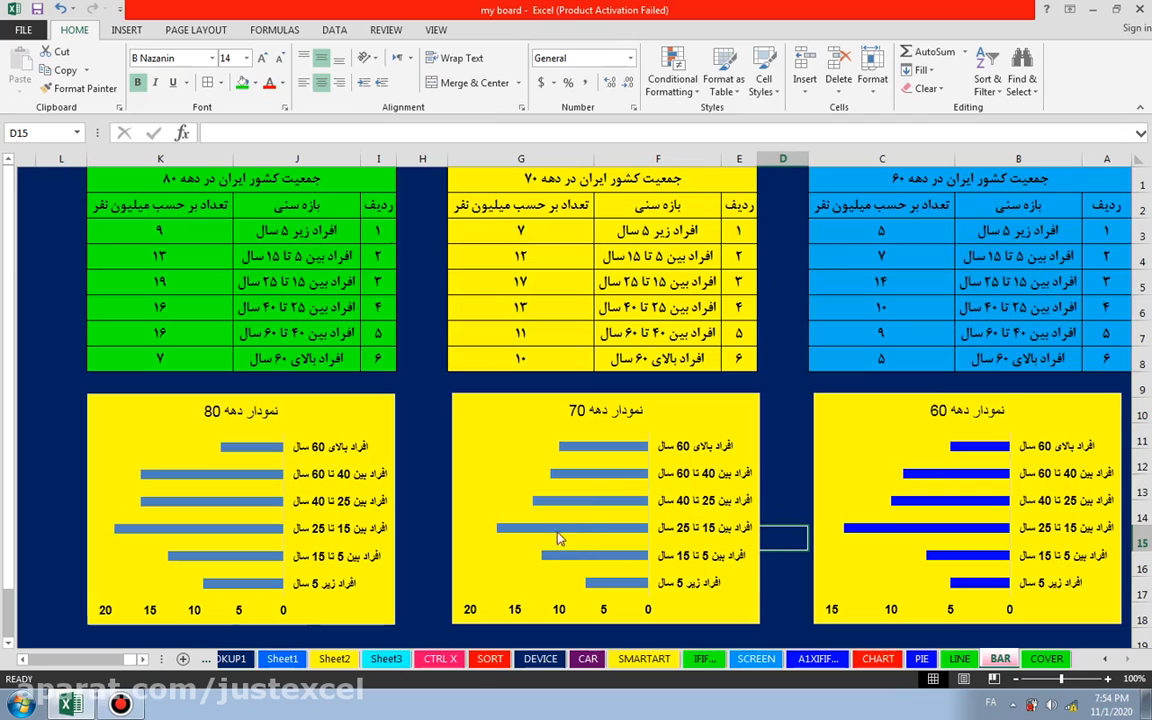
# Step: Fill all bars of the 70s chart with the recently used blue and deselect the chart
pyautogui.click(593, 481)
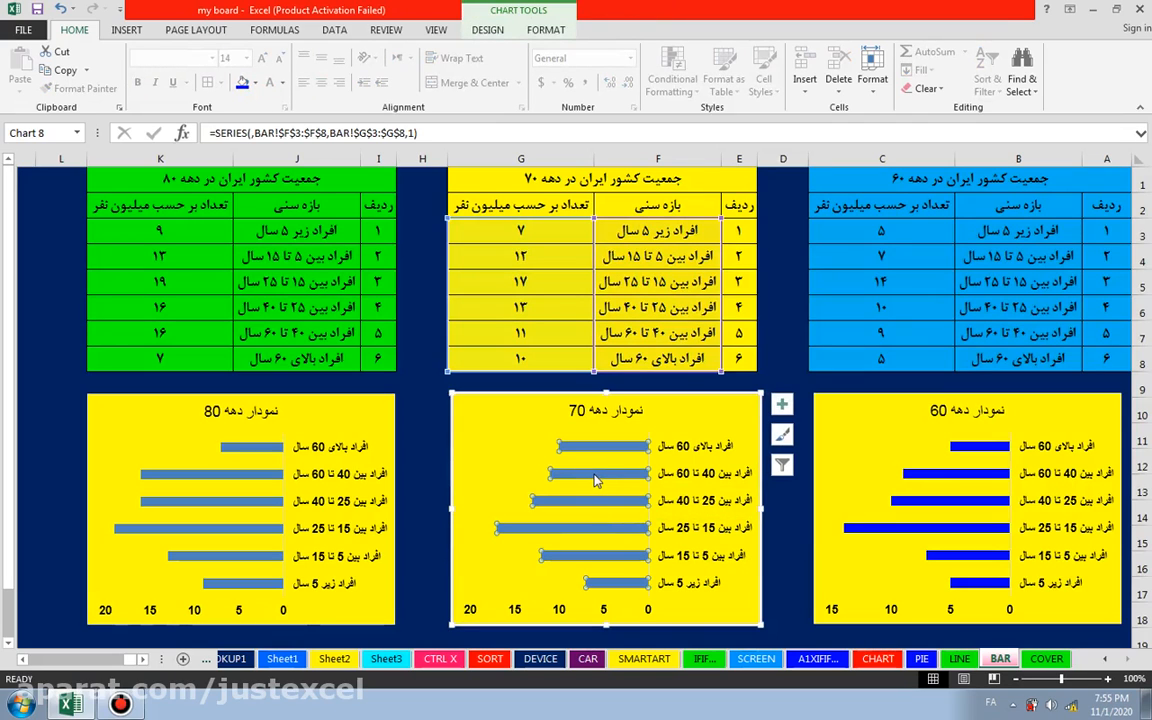
pyautogui.rightClick(595, 481)
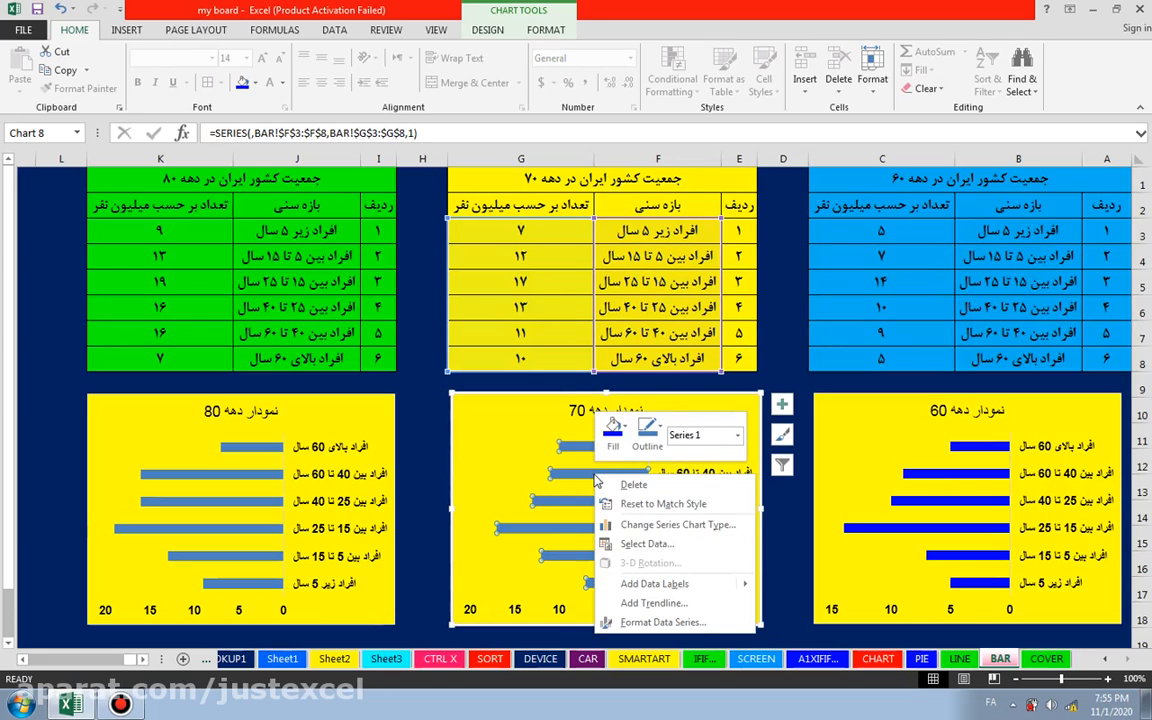
pyautogui.click(614, 446)
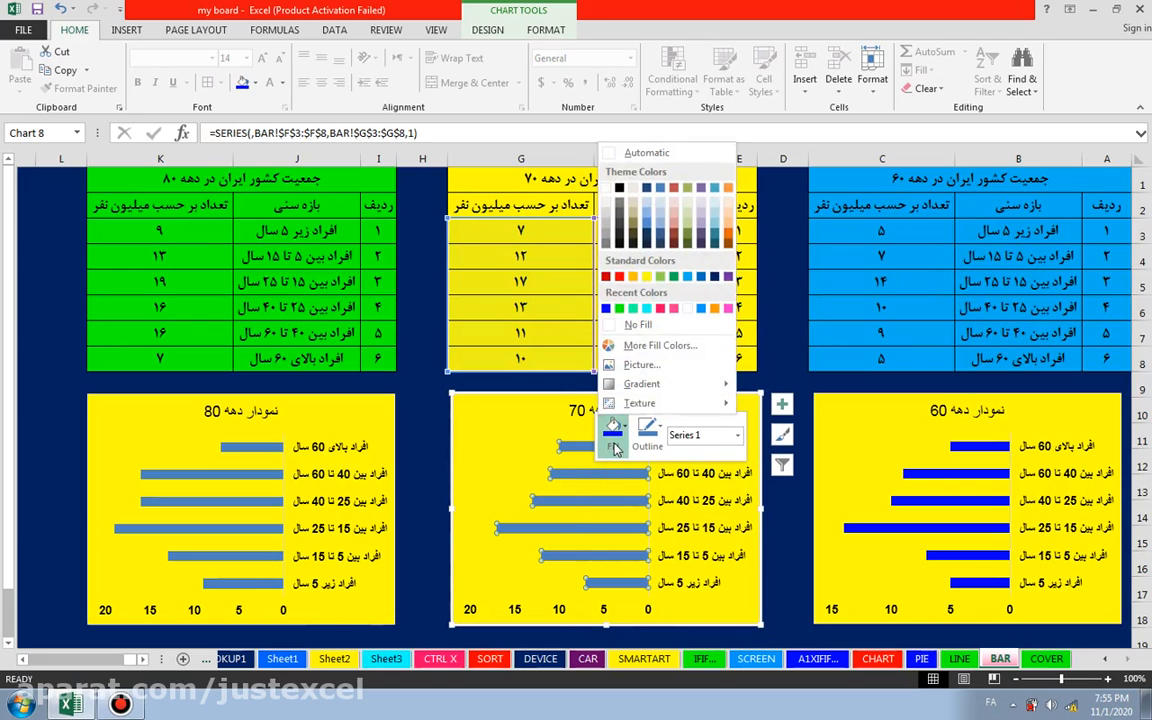
pyautogui.click(606, 311)
pyautogui.click(780, 511)
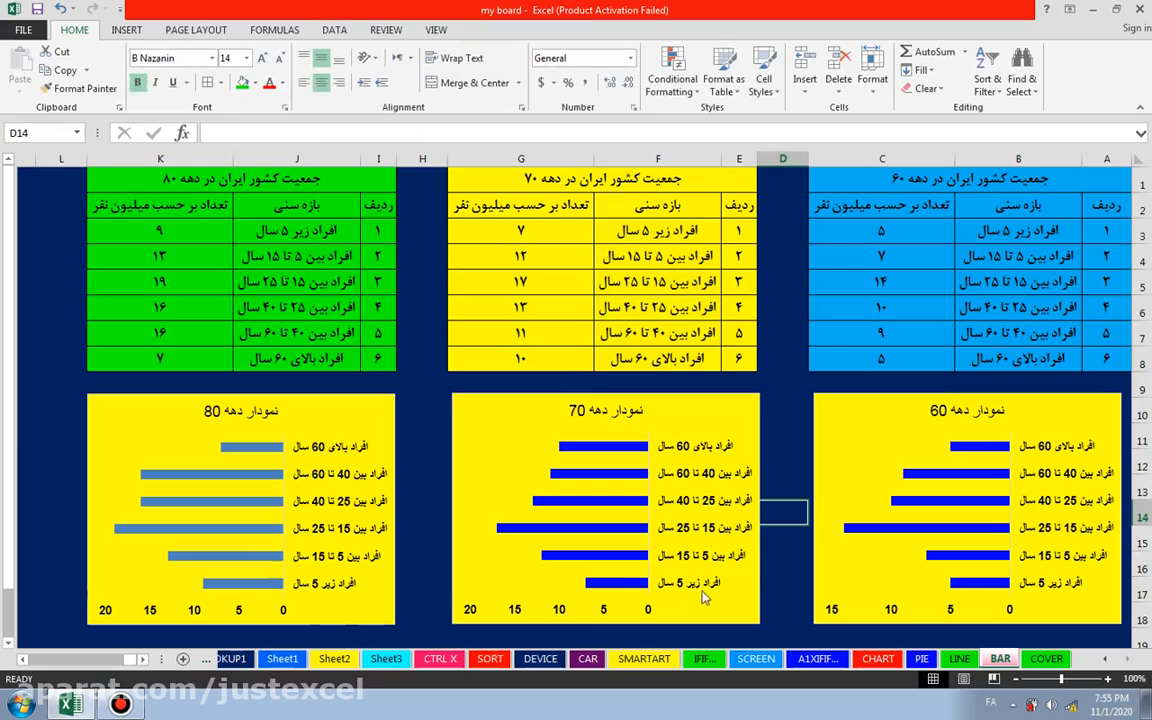
# Step: Fill all bars of the 80s chart with the recently used blue and deselect the chart
pyautogui.click(222, 531)
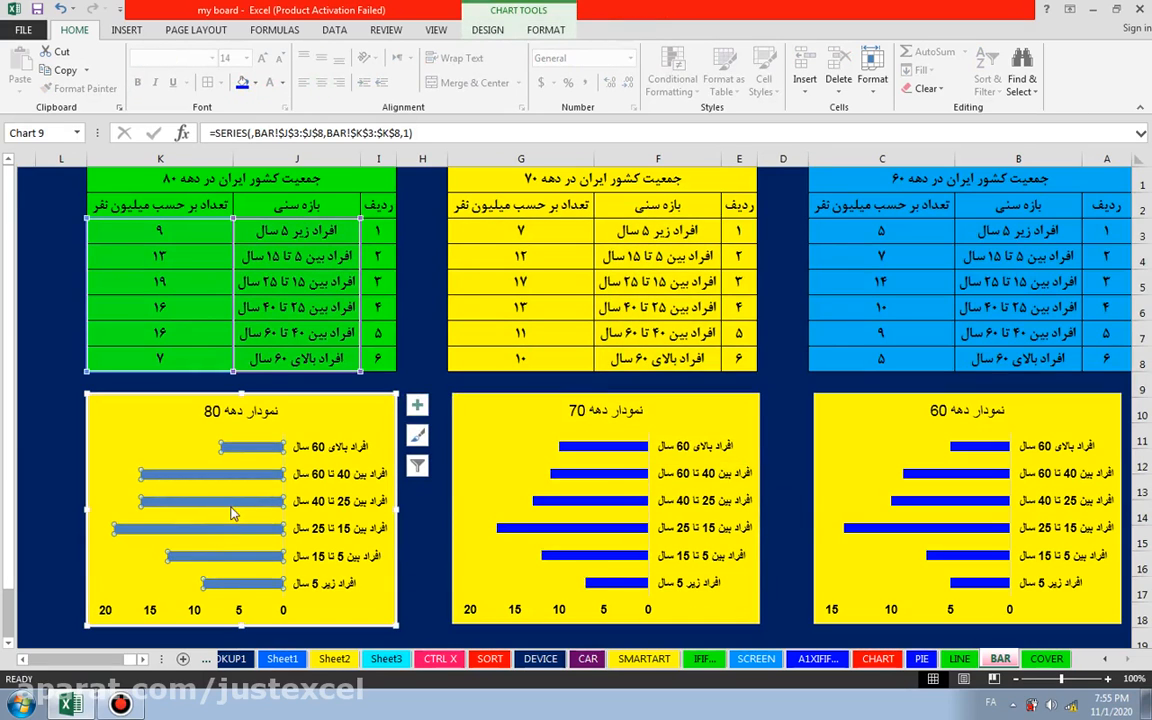
pyautogui.rightClick(238, 508)
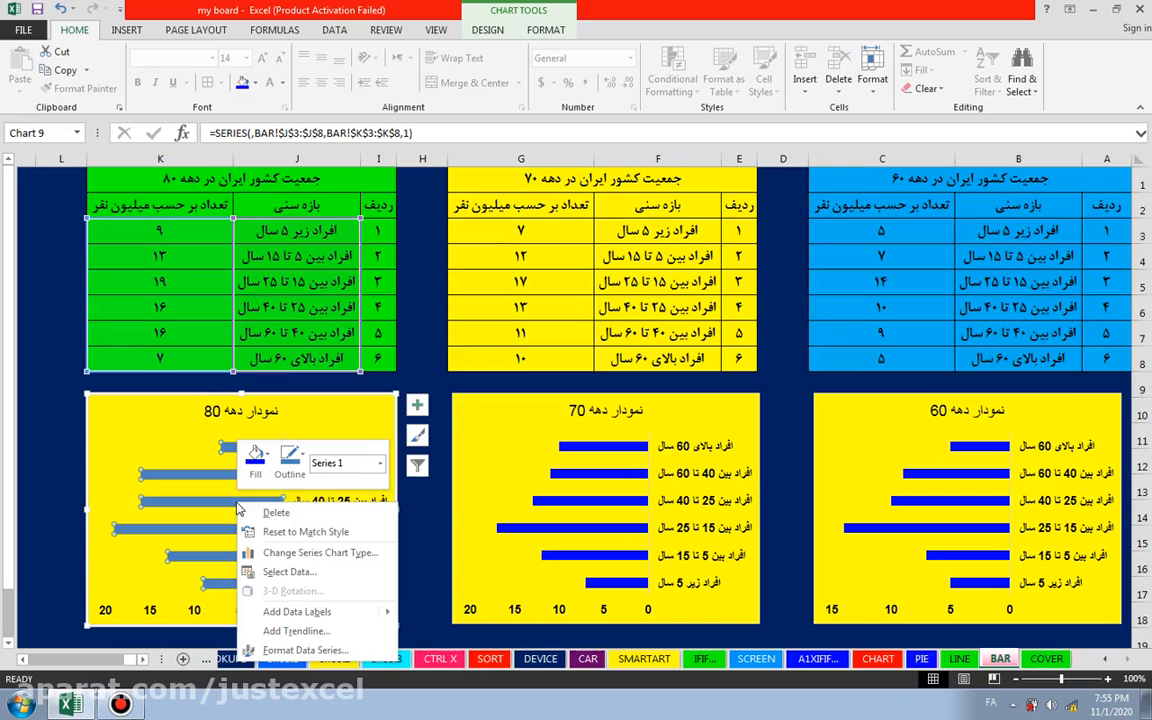
pyautogui.click(257, 458)
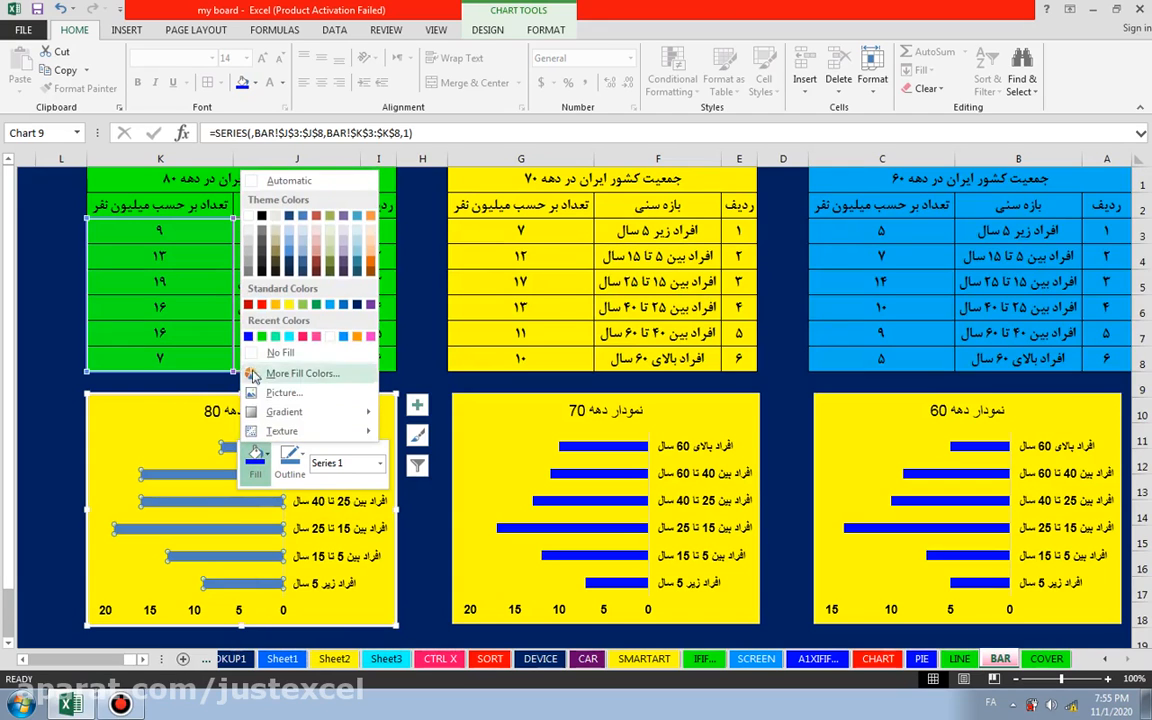
pyautogui.click(250, 338)
pyautogui.click(434, 512)
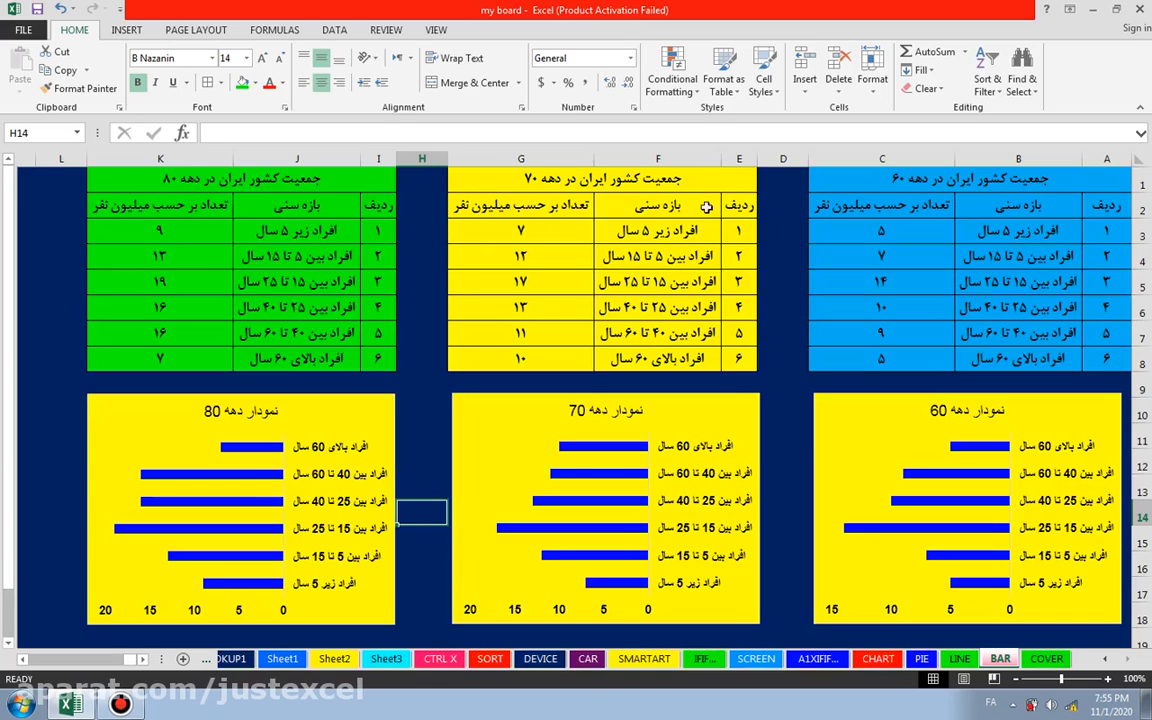
# Step: Change the fill of the whole 70s population table, E1:G8, to the recently used pinkish red and deselect it
pyautogui.moveTo(640, 182); pyautogui.dragTo(494, 360)
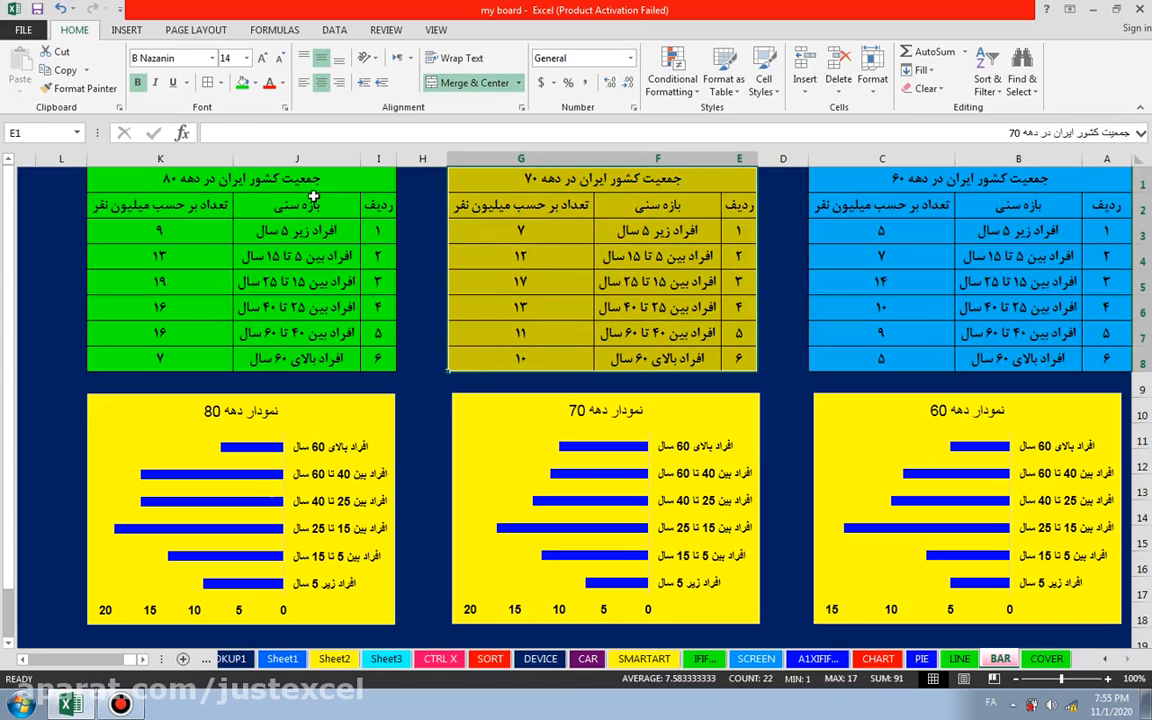
pyautogui.click(255, 84)
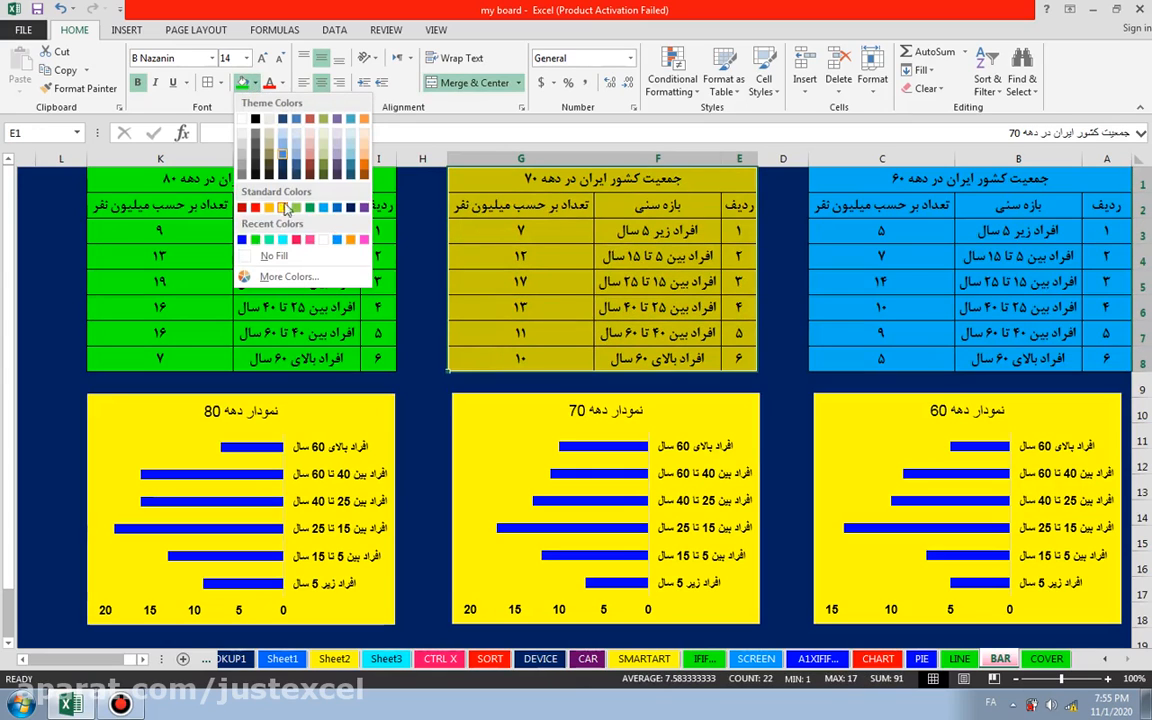
pyautogui.click(297, 242)
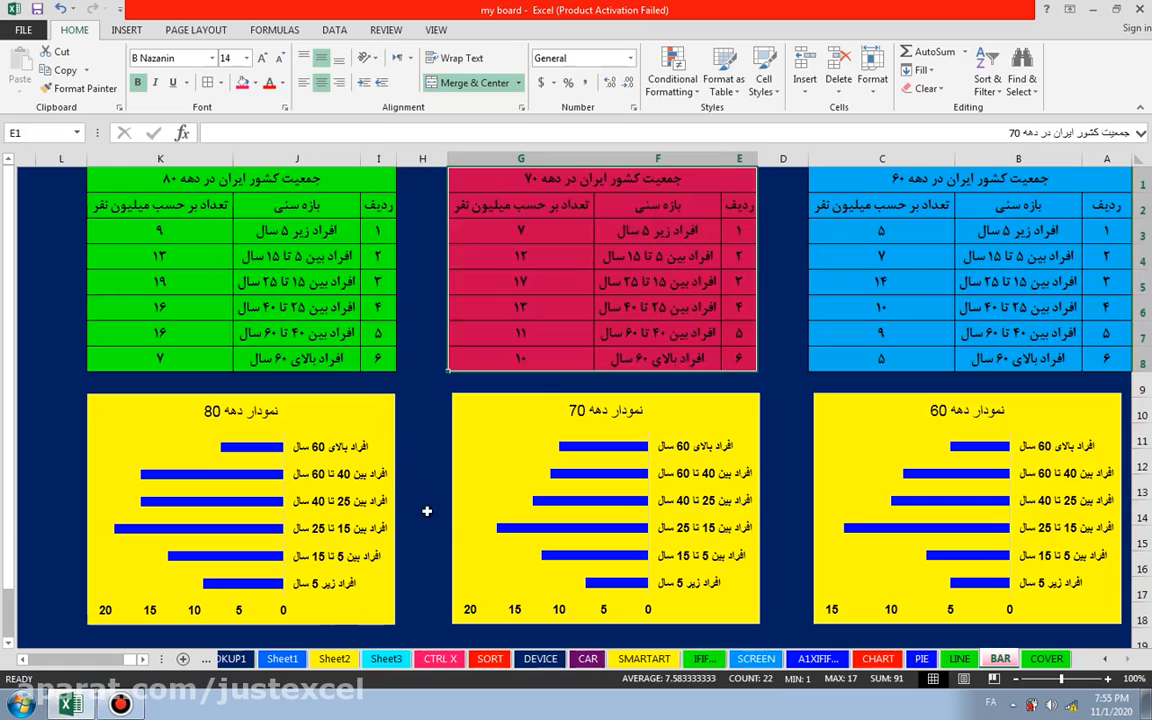
pyautogui.click(427, 509)
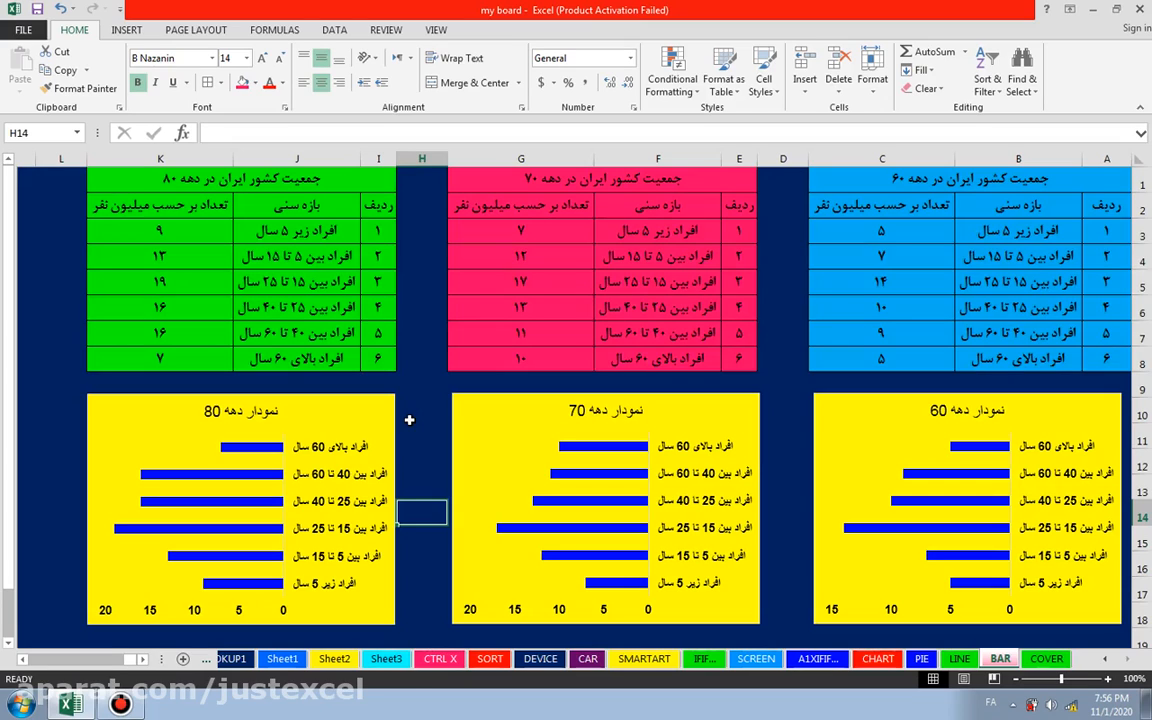
pyautogui.click(30, 384)
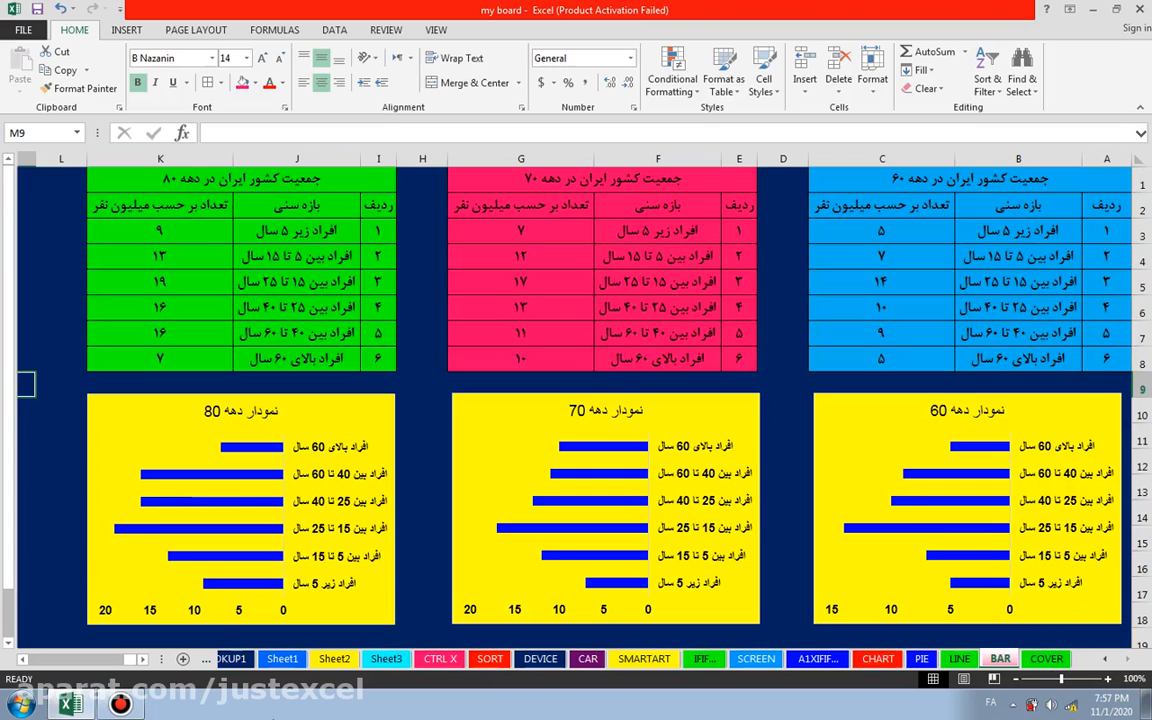
pyautogui.click(123, 704)
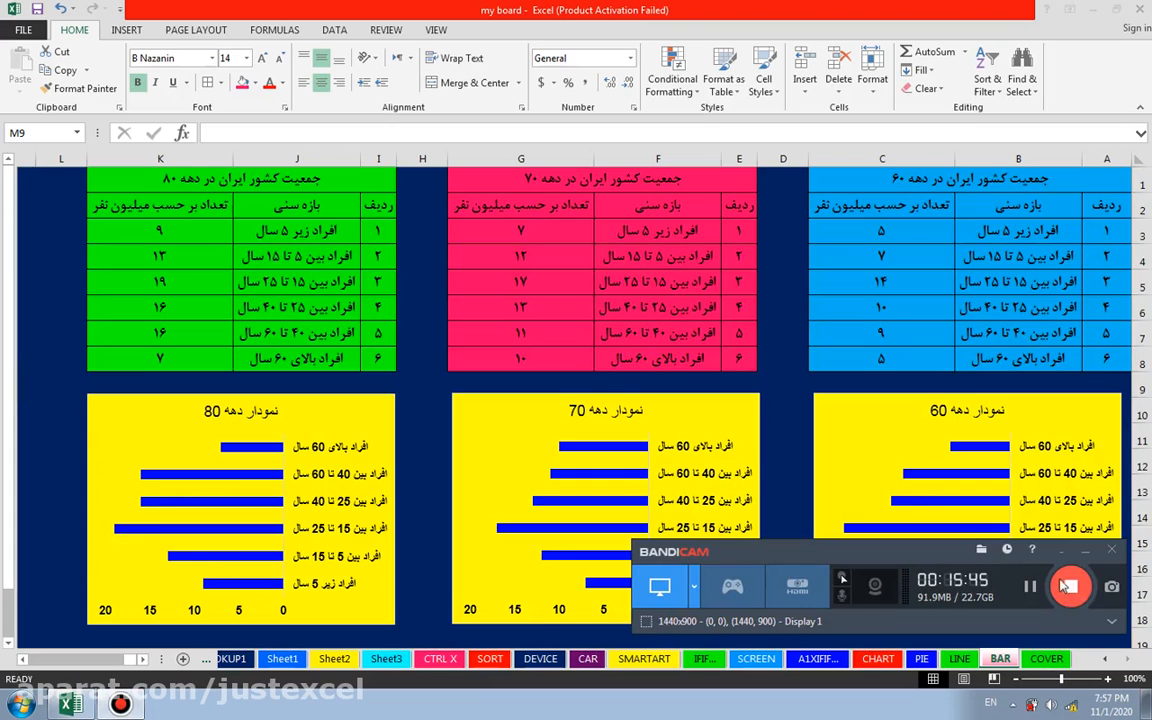